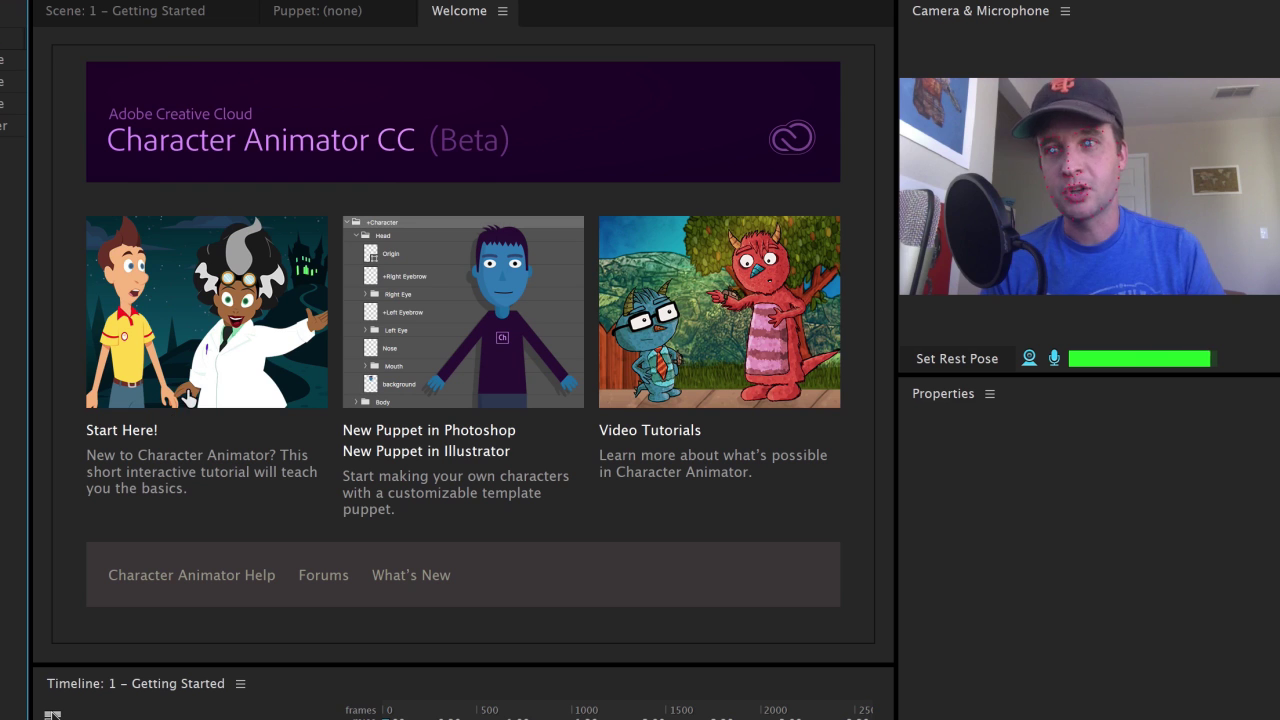
Open the 1 – Getting Started scene and browse the Assets folder down to the puppets in Cinematic_Puppets under Incidental_Assets
double_click(5, 60)
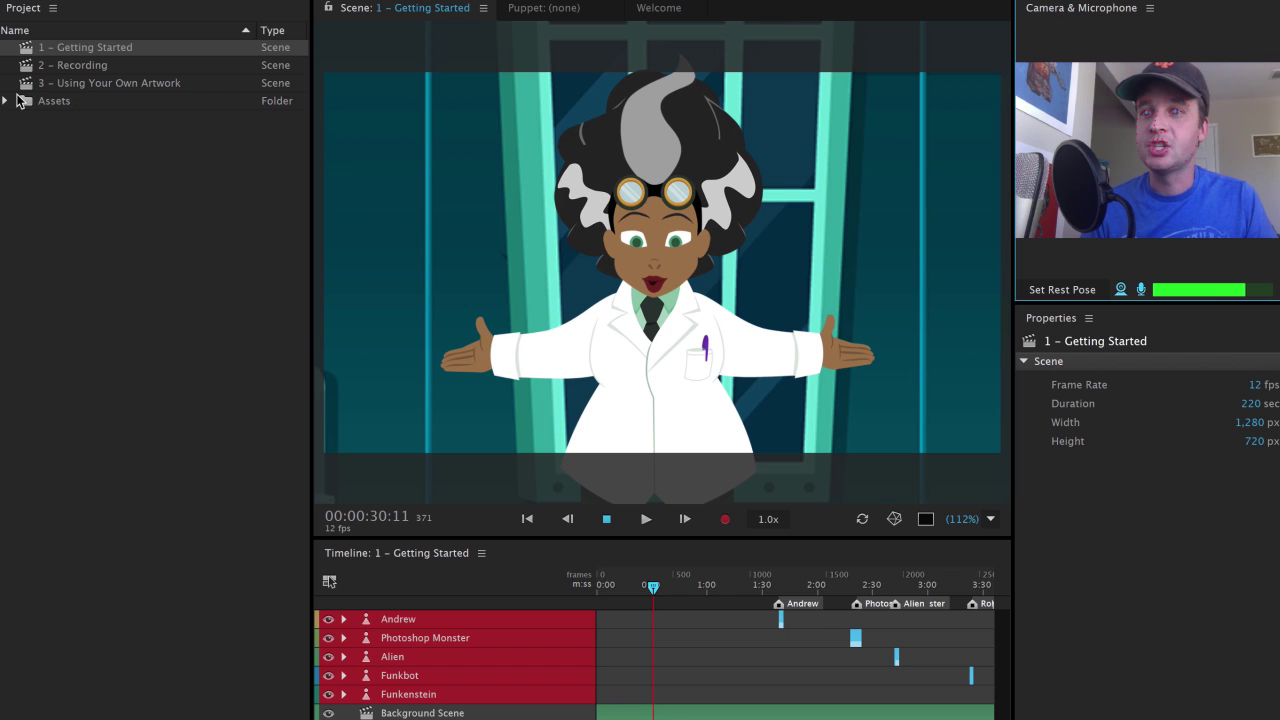
click(5, 103)
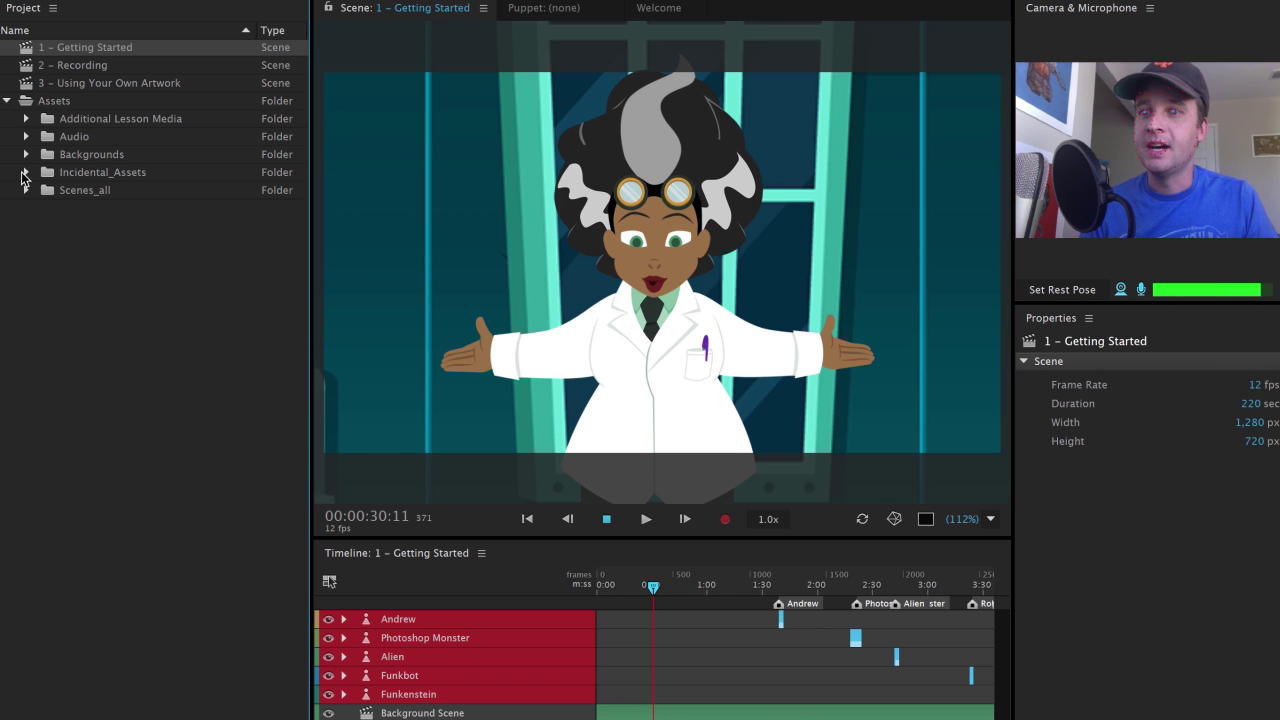
click(25, 173)
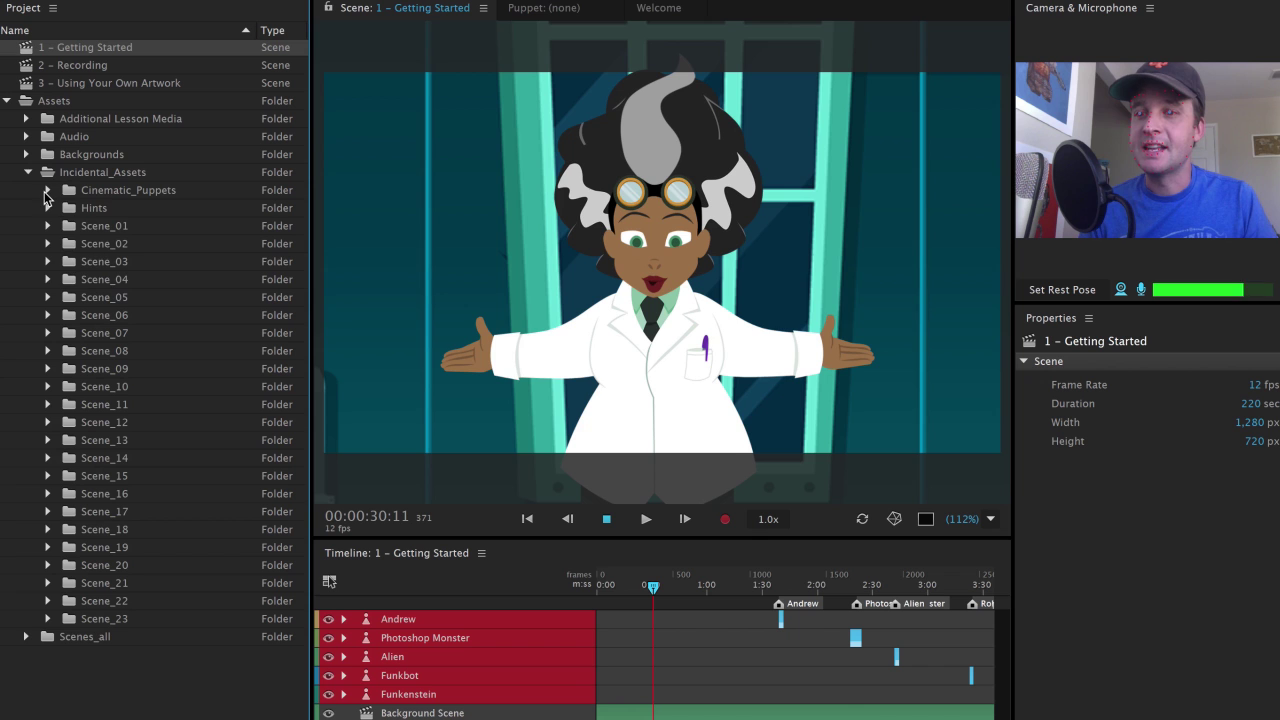
click(46, 191)
double_click(149, 261)
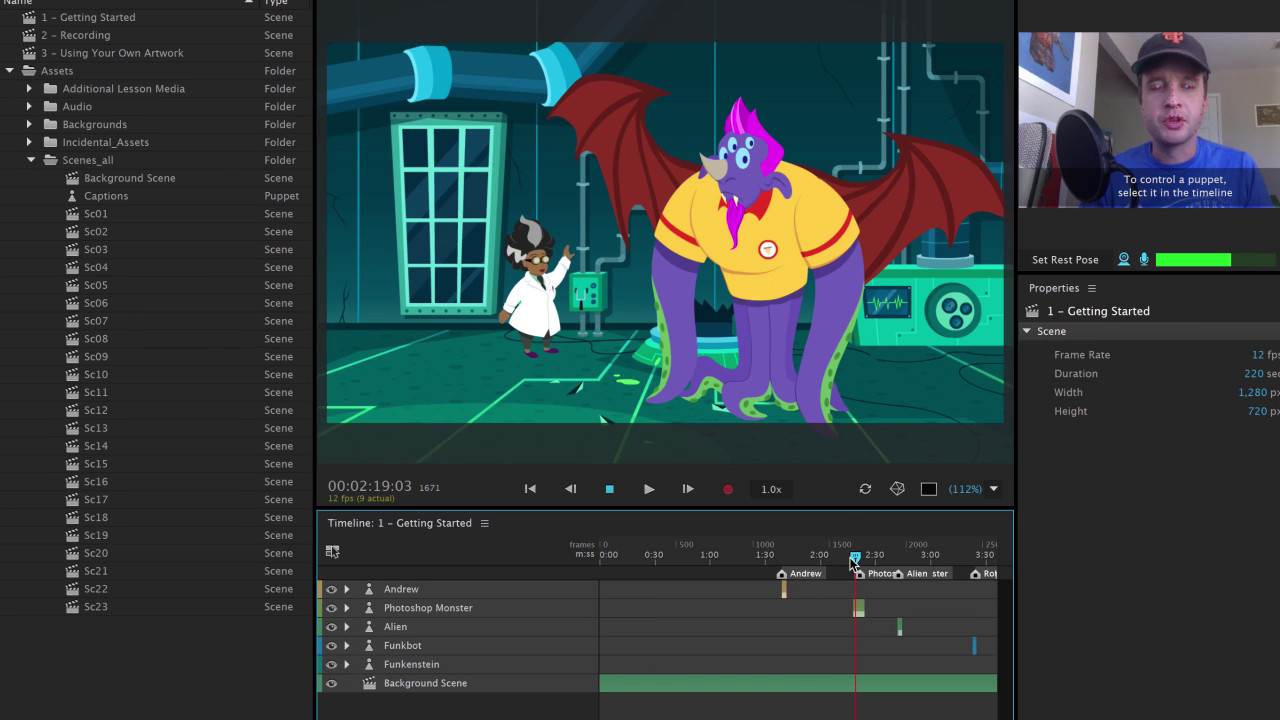
Scrub through the 1 – Getting Started timeline to review the scientist and monster shots
drag(853, 561, 832, 566)
drag(736, 561, 655, 573)
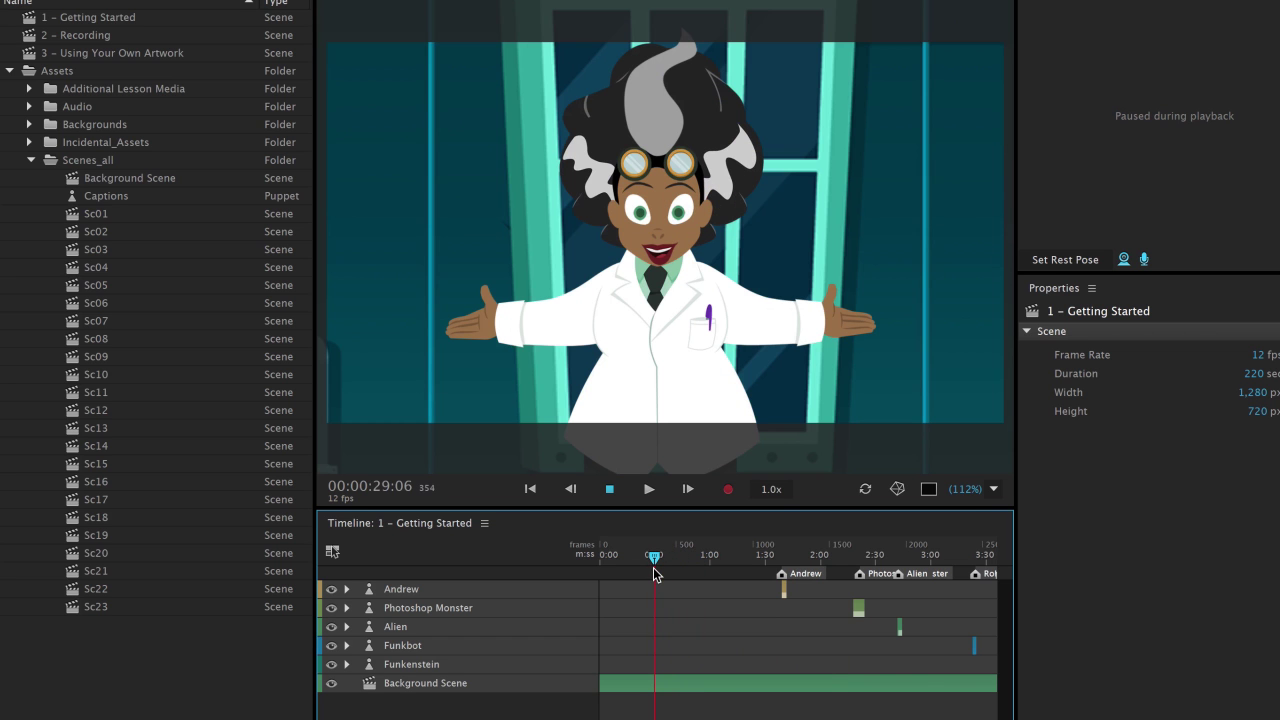
drag(822, 566, 856, 574)
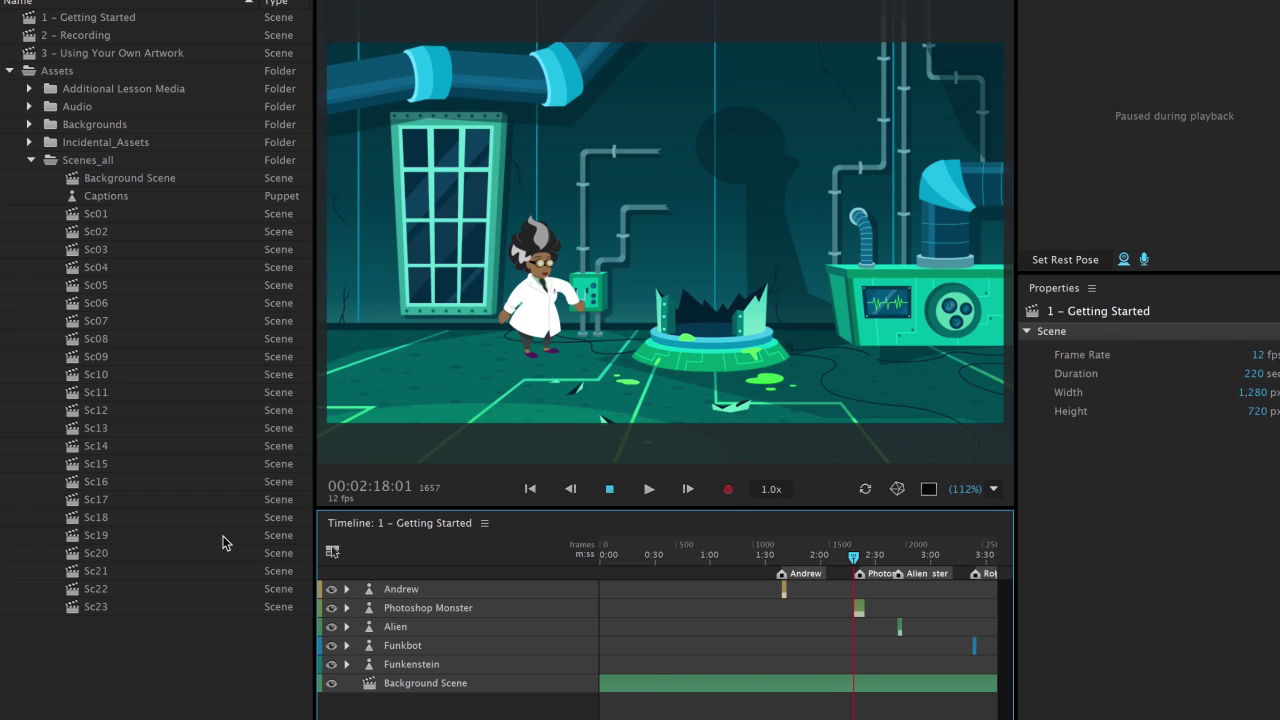
Open Background Scene from the Scenes_all folder, scrub through its nested scenes, and return to the Welcome screen
click(152, 177)
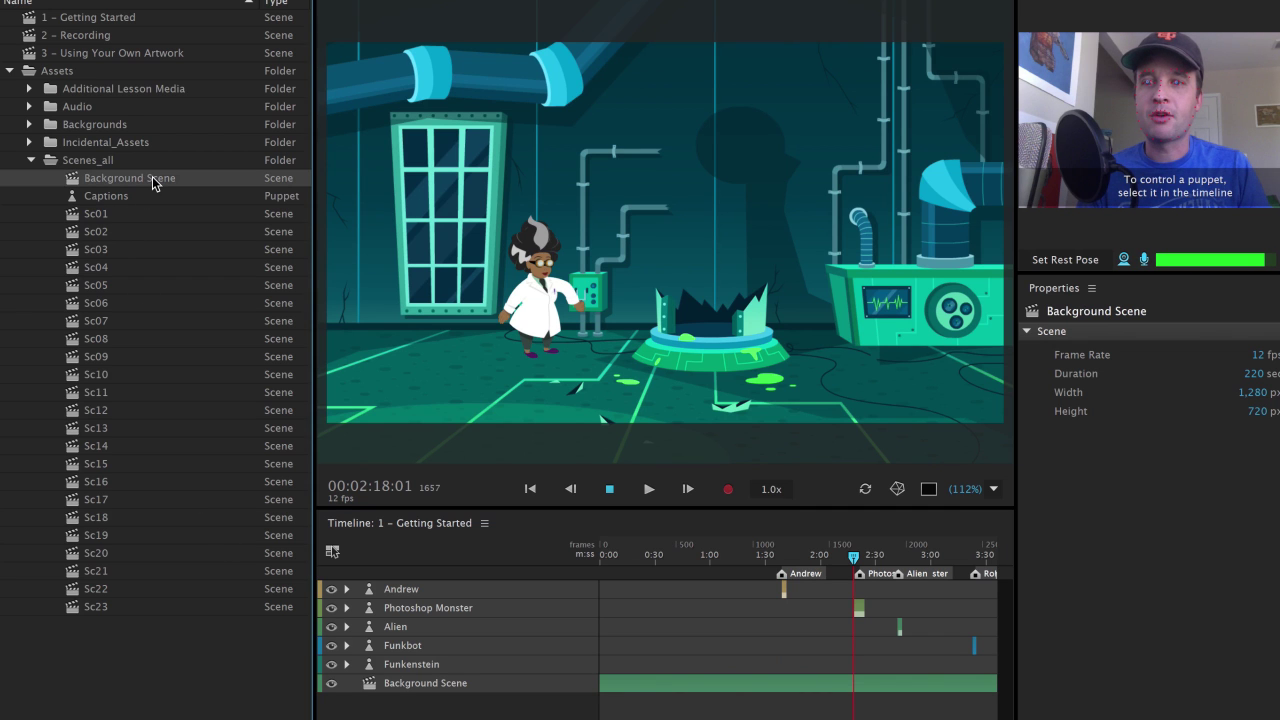
double_click(152, 177)
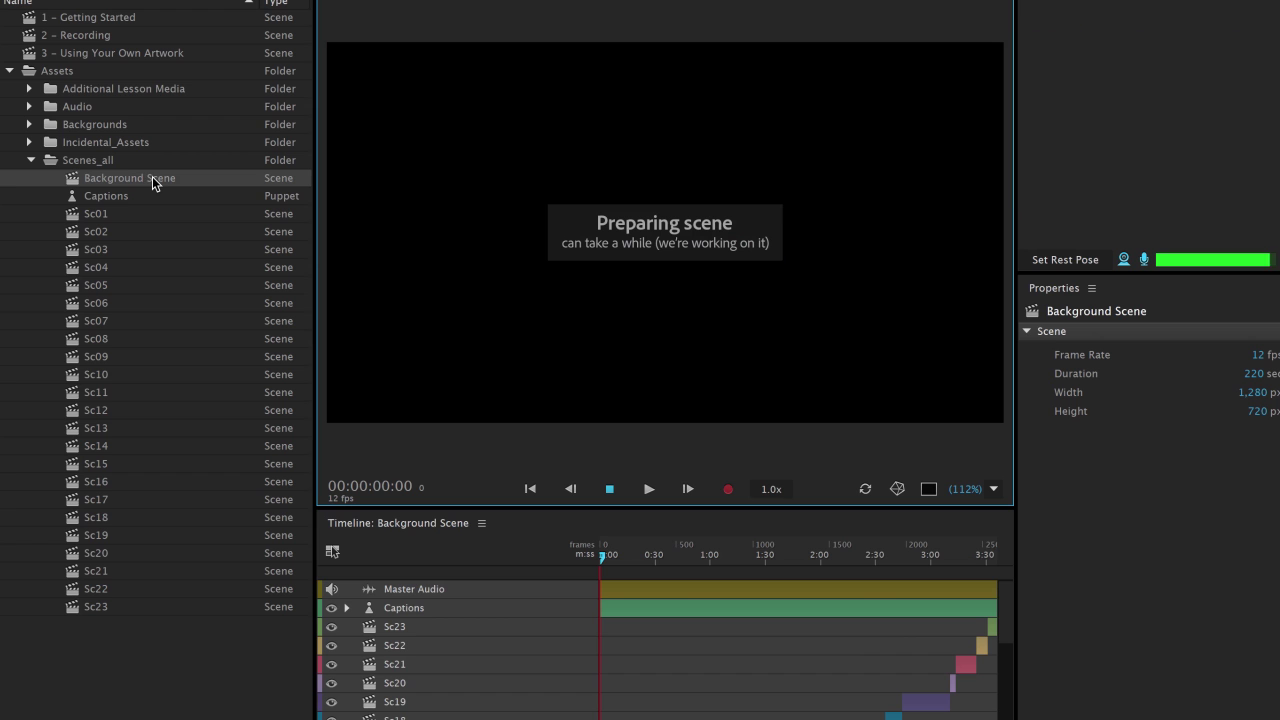
scroll(705, 691, down, 5)
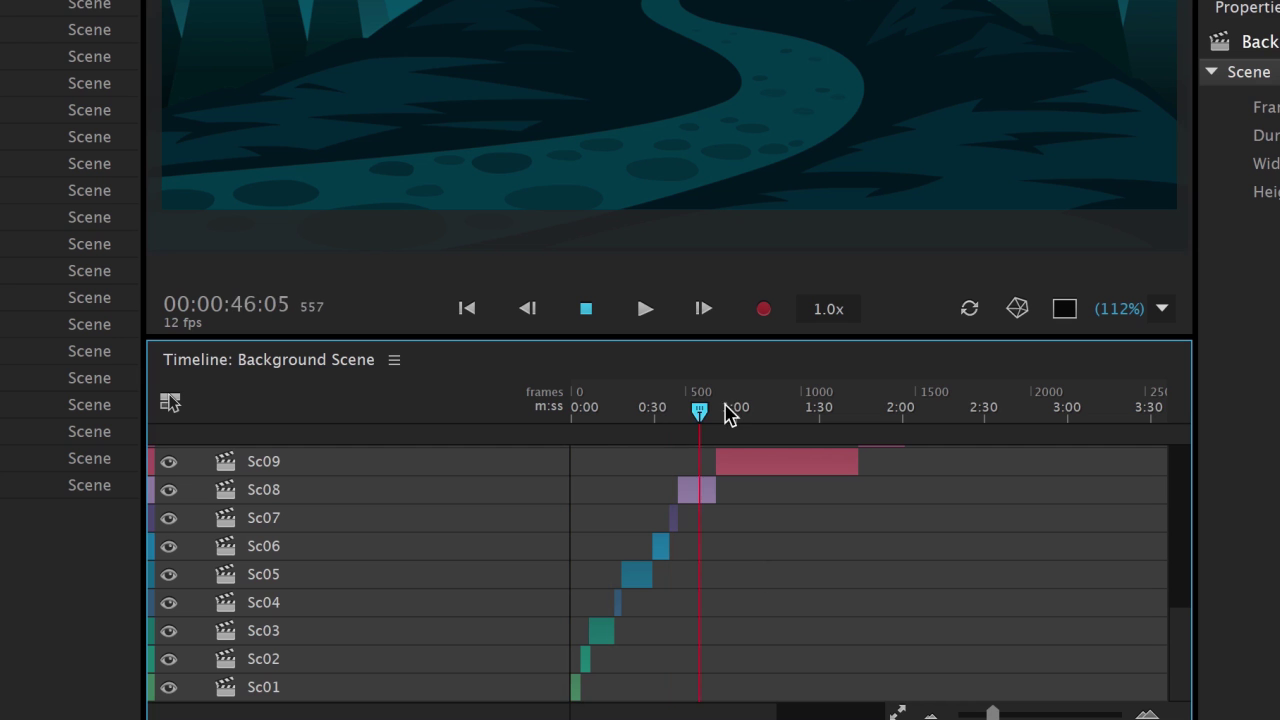
drag(724, 403, 886, 409)
scroll(970, 557, down, 8)
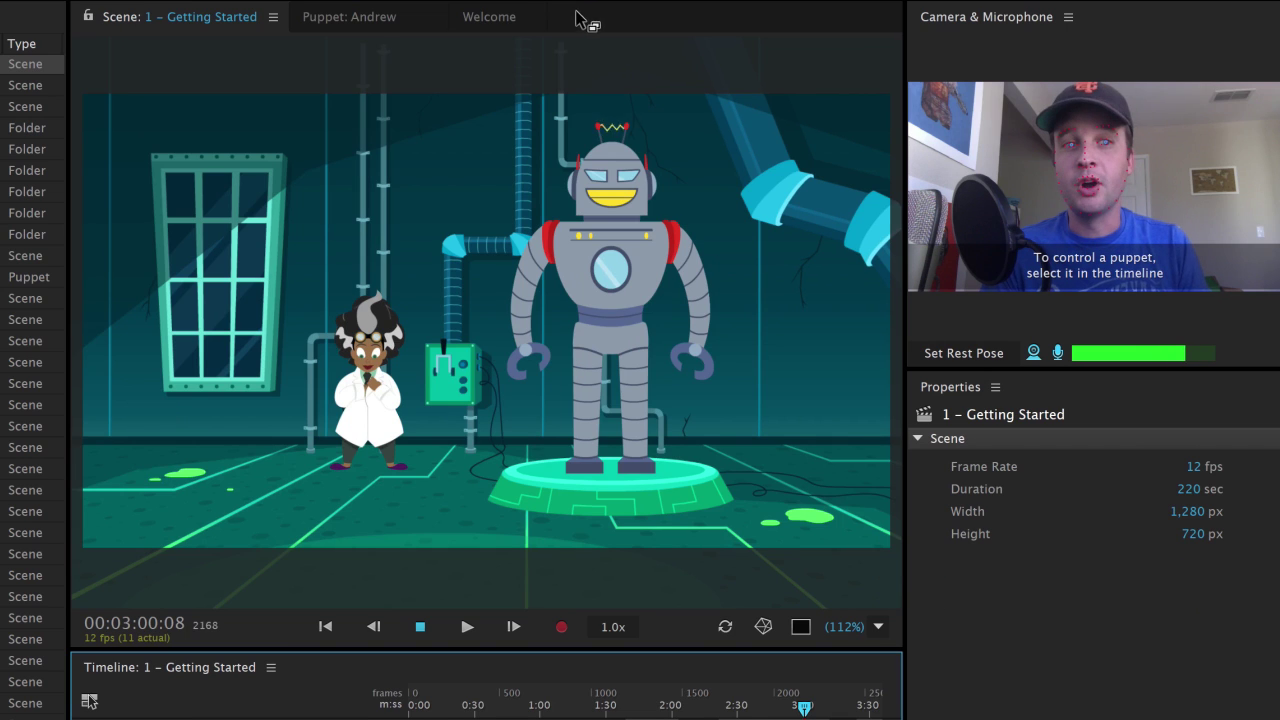
click(477, 20)
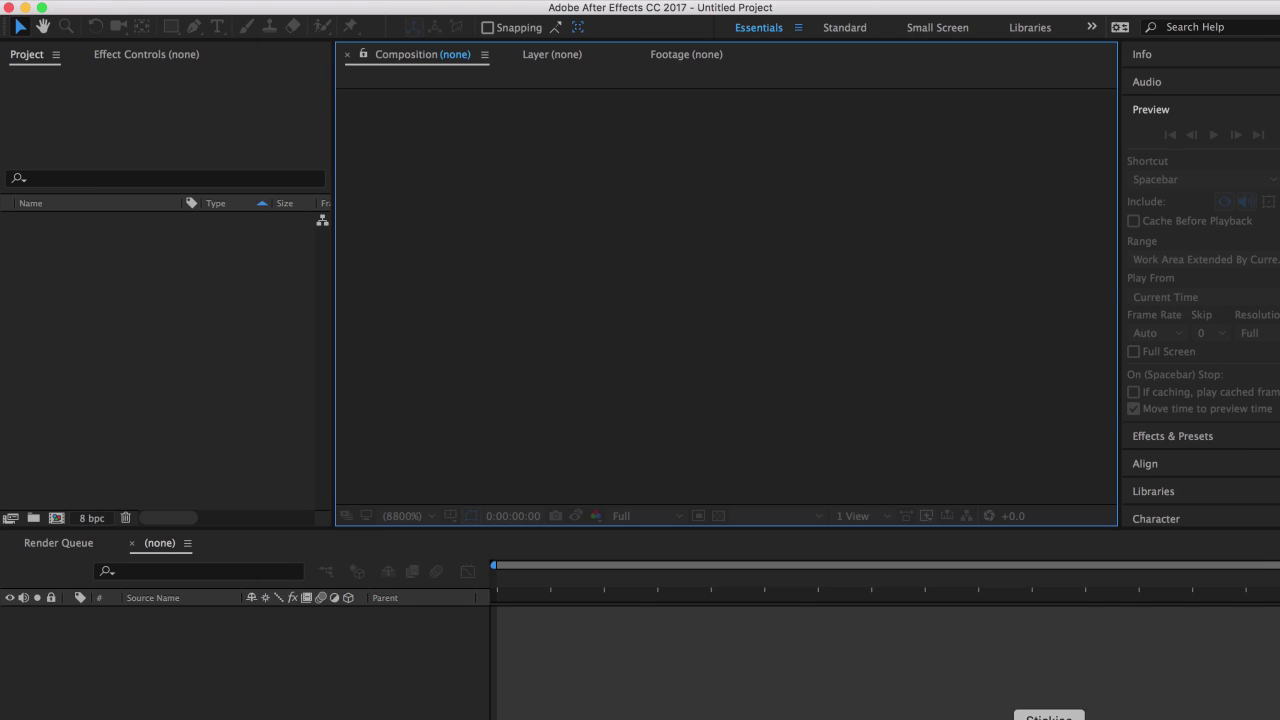
Switch to Character Animator, place its window beside After Effects, and add Scene – Bongo to the After Effects project
click(995, 718)
drag(455, 11, 490, 17)
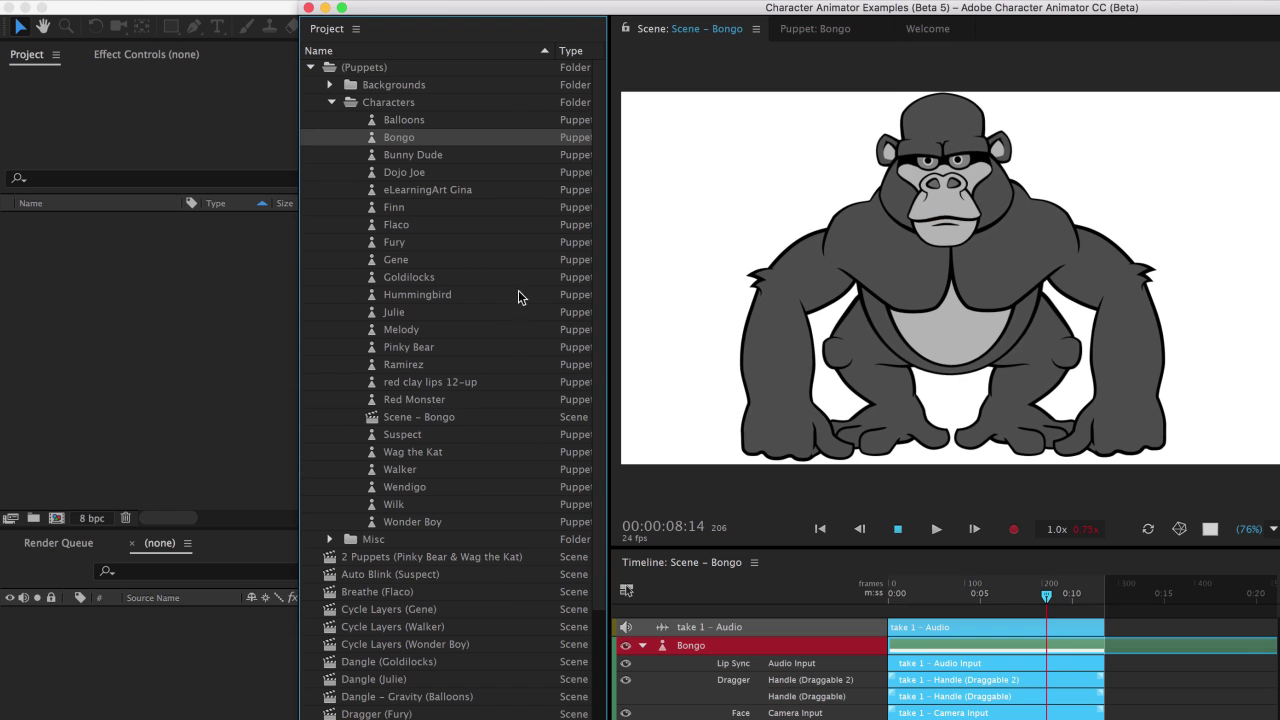
click(445, 417)
drag(444, 420, 112, 271)
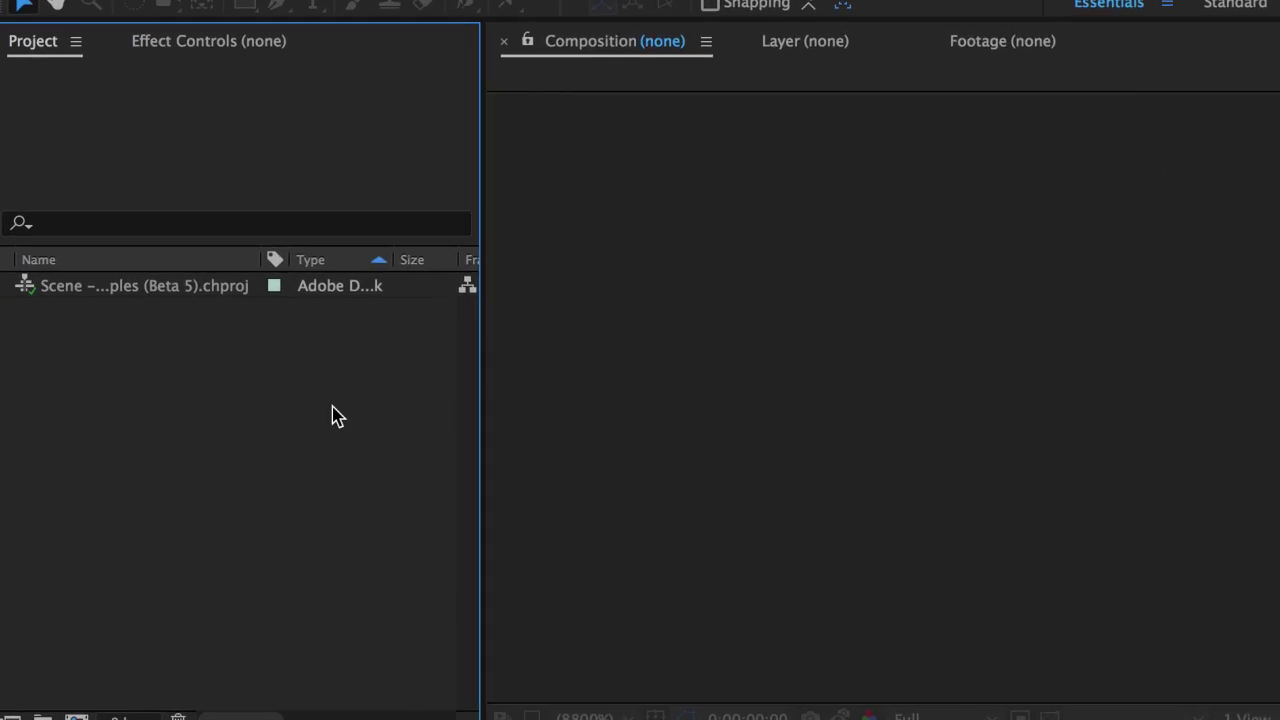
Select the linked Bongo scene and adjust the project list's width to inspect its footage type and details
click(325, 364)
drag(650, 508, 1182, 515)
drag(527, 323, 614, 326)
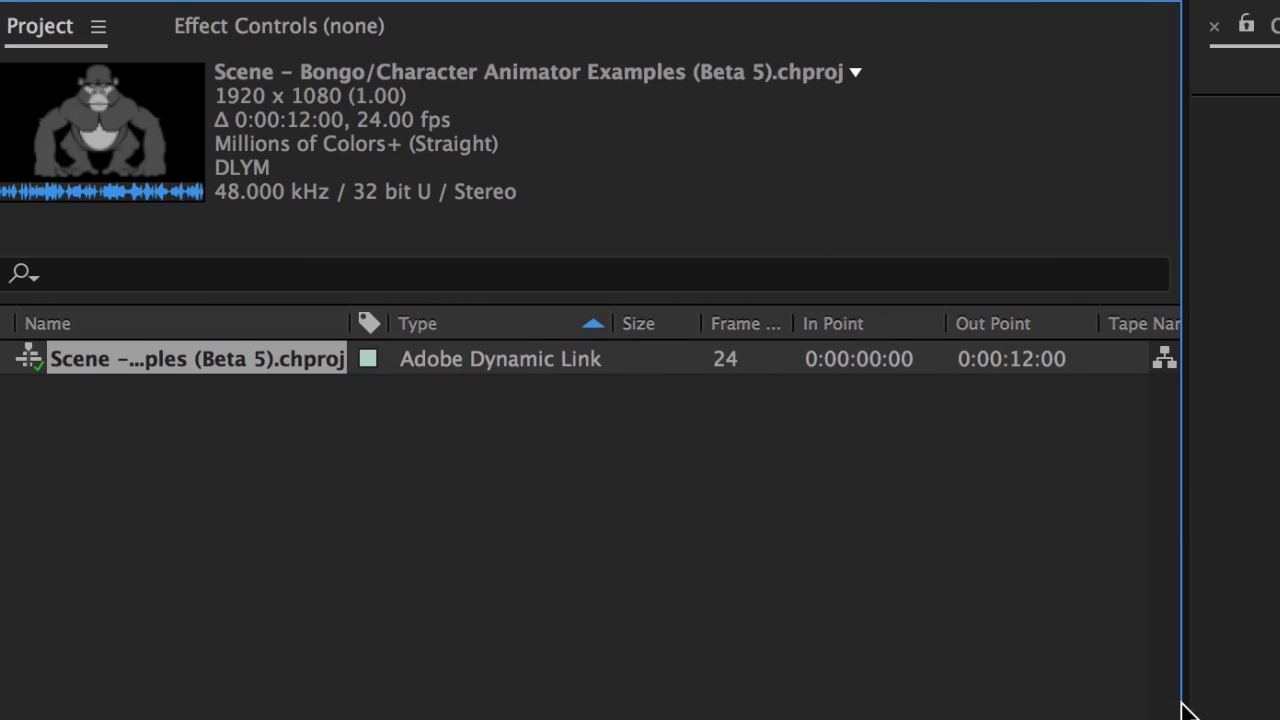
drag(1185, 705, 848, 694)
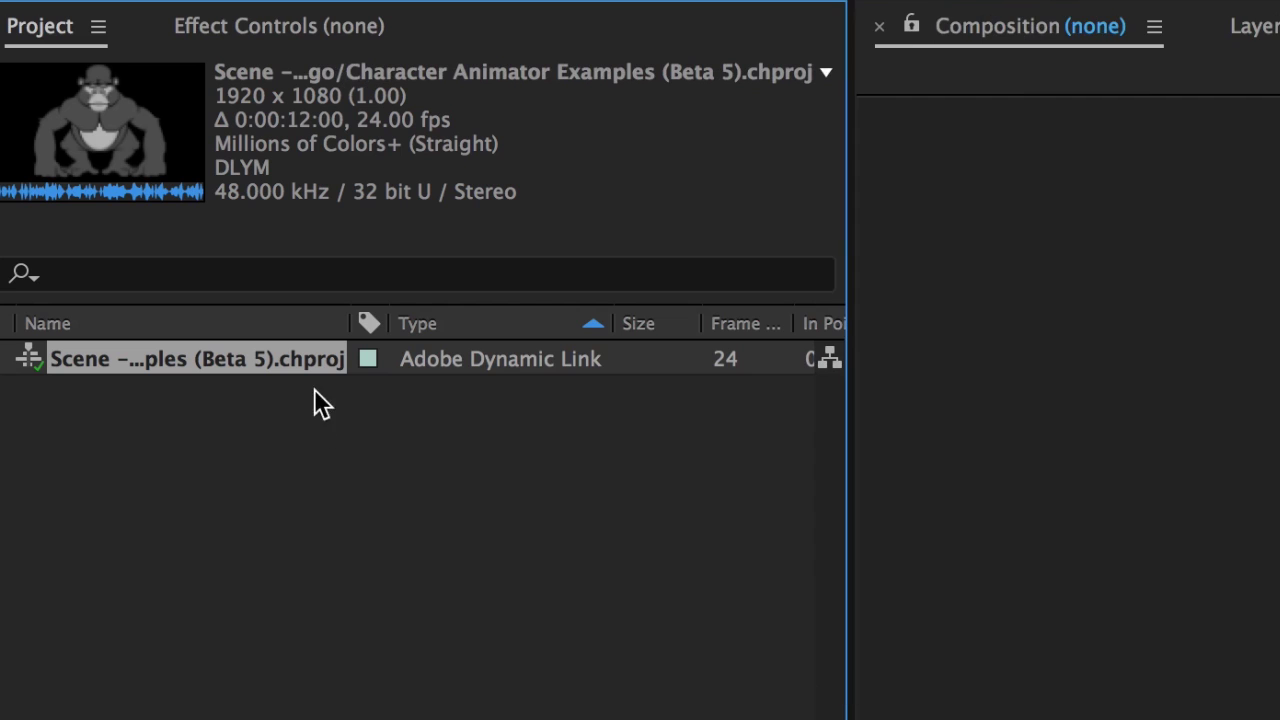
Create a composition from the linked Bongo scene, preview it, and shift the gorilla layer slightly within the frame
drag(235, 357, 97, 607)
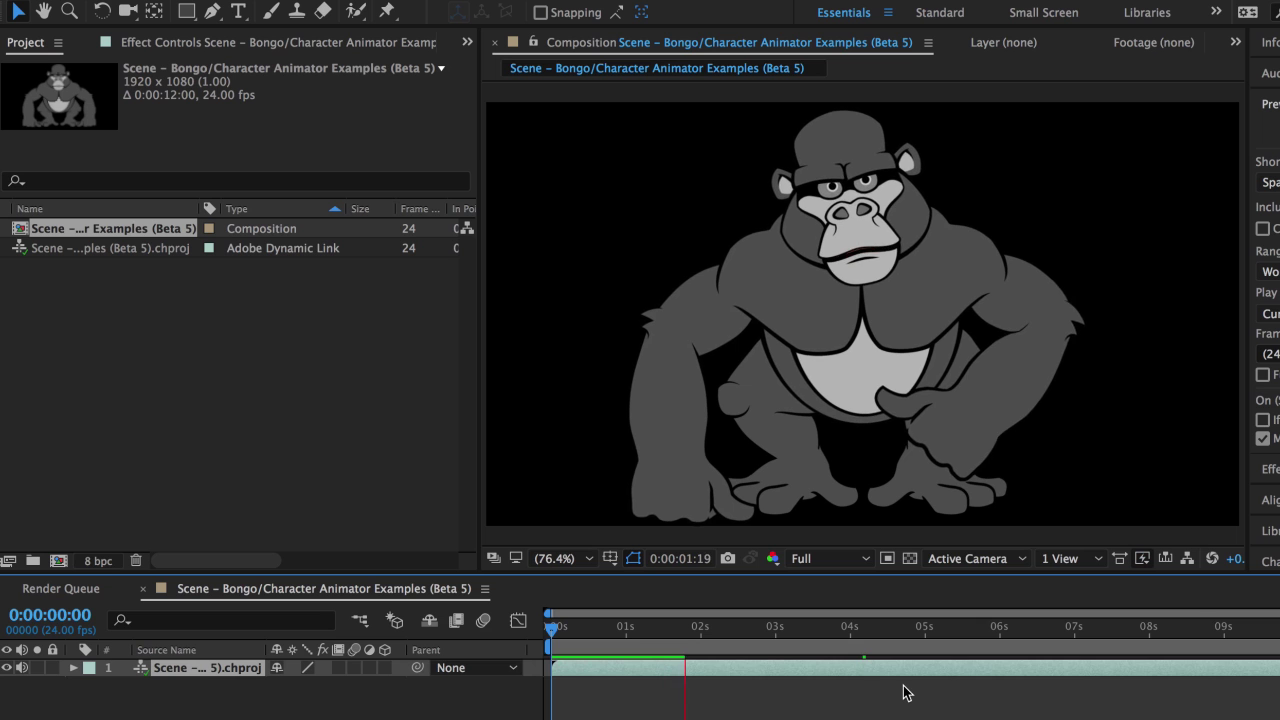
drag(906, 306, 897, 261)
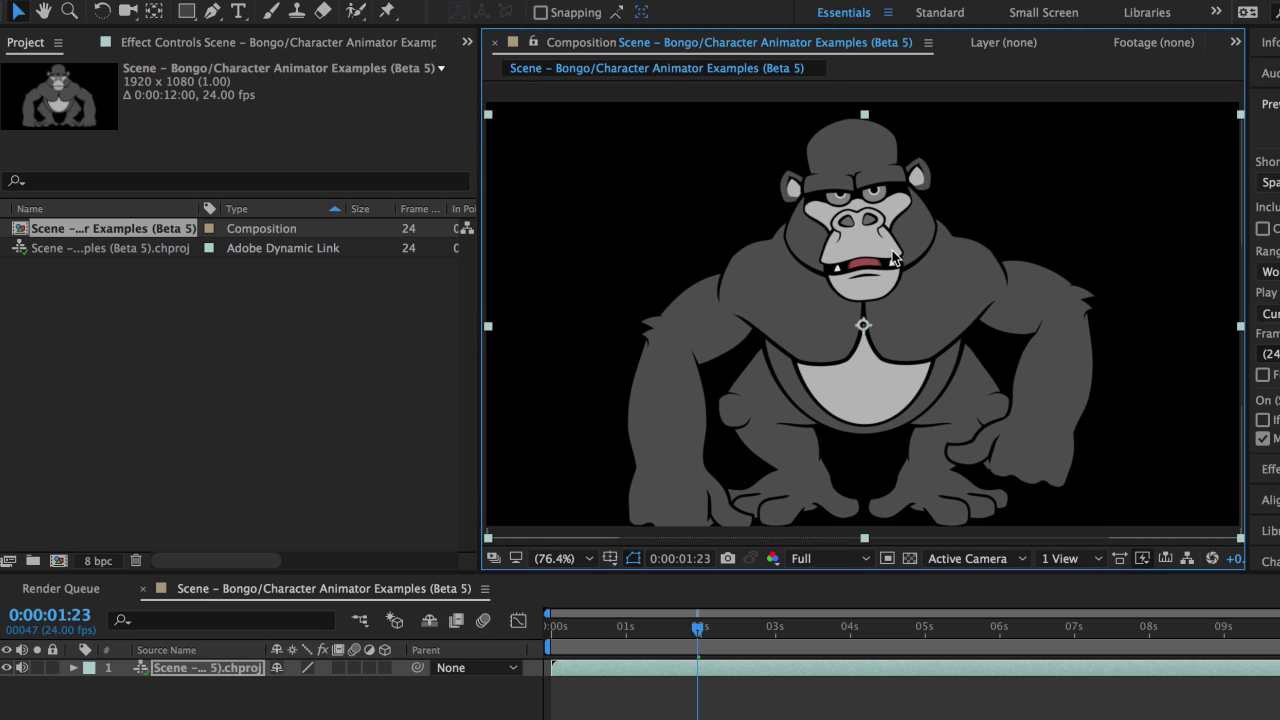
drag(938, 266, 899, 250)
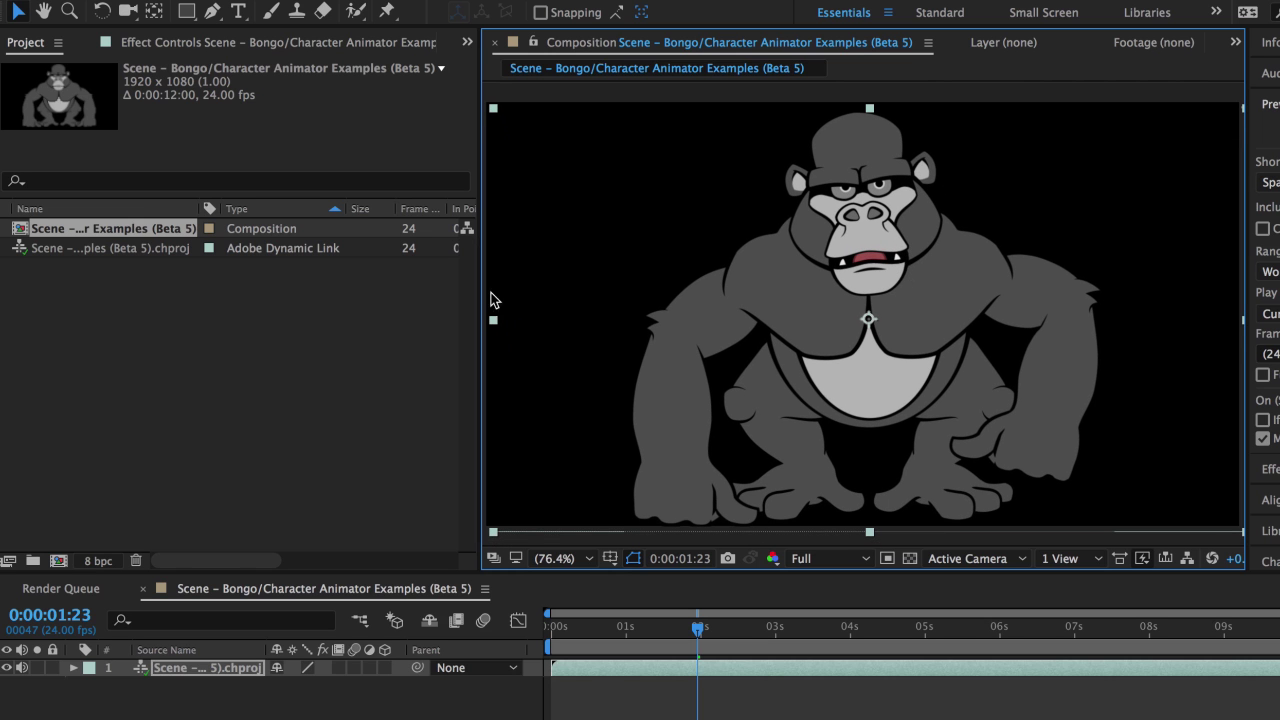
Start a file import and open the Character Animator Examples (Beta 5).chproj project from the Downloads folder
click(321, 394)
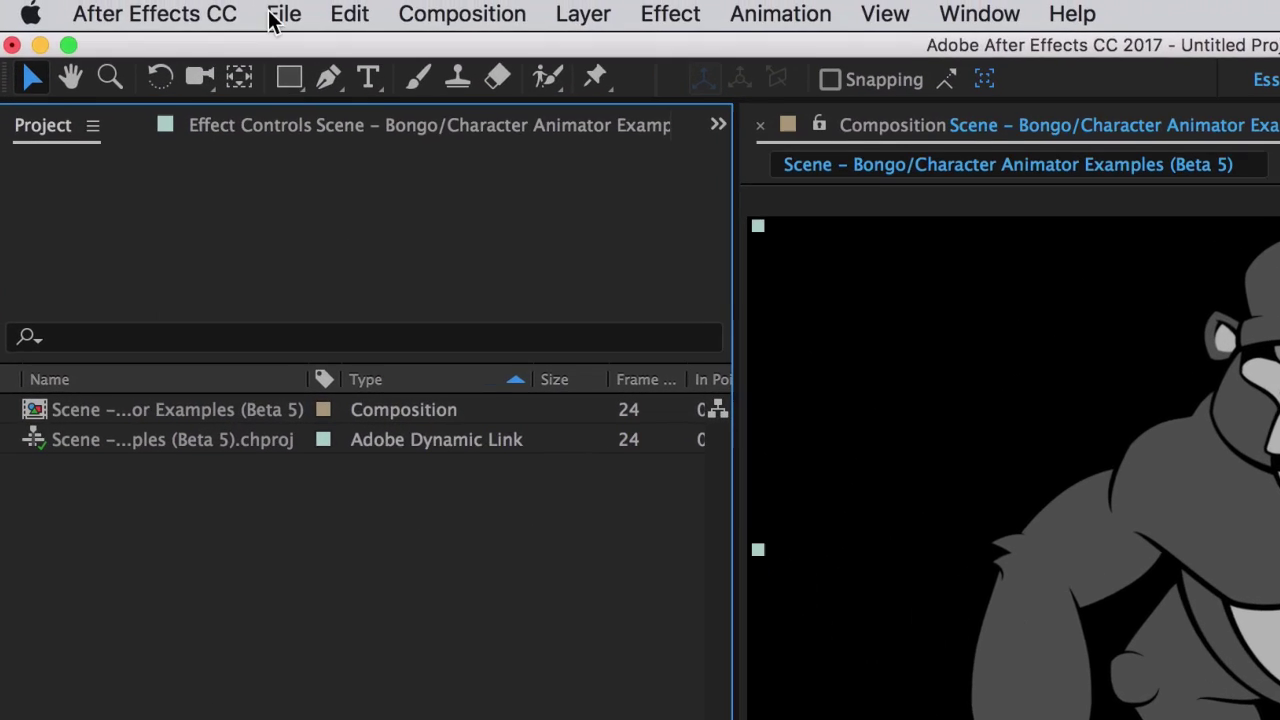
click(281, 14)
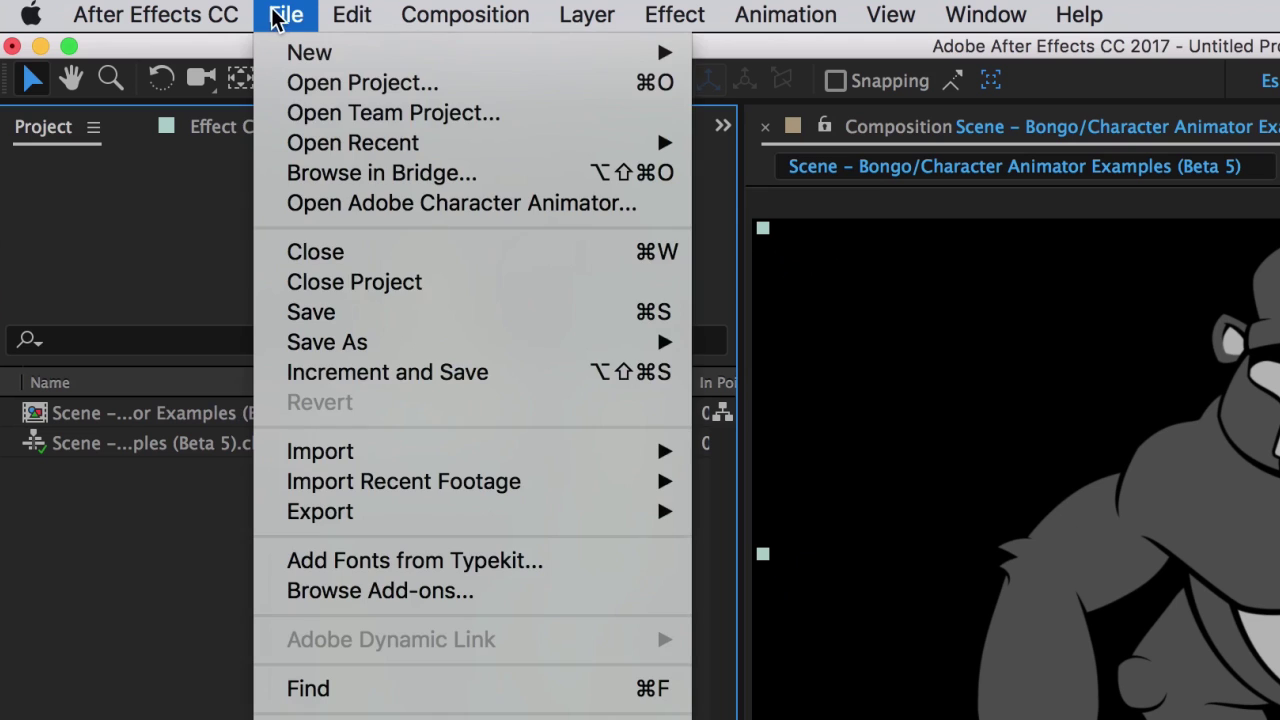
mouse_move(423, 451)
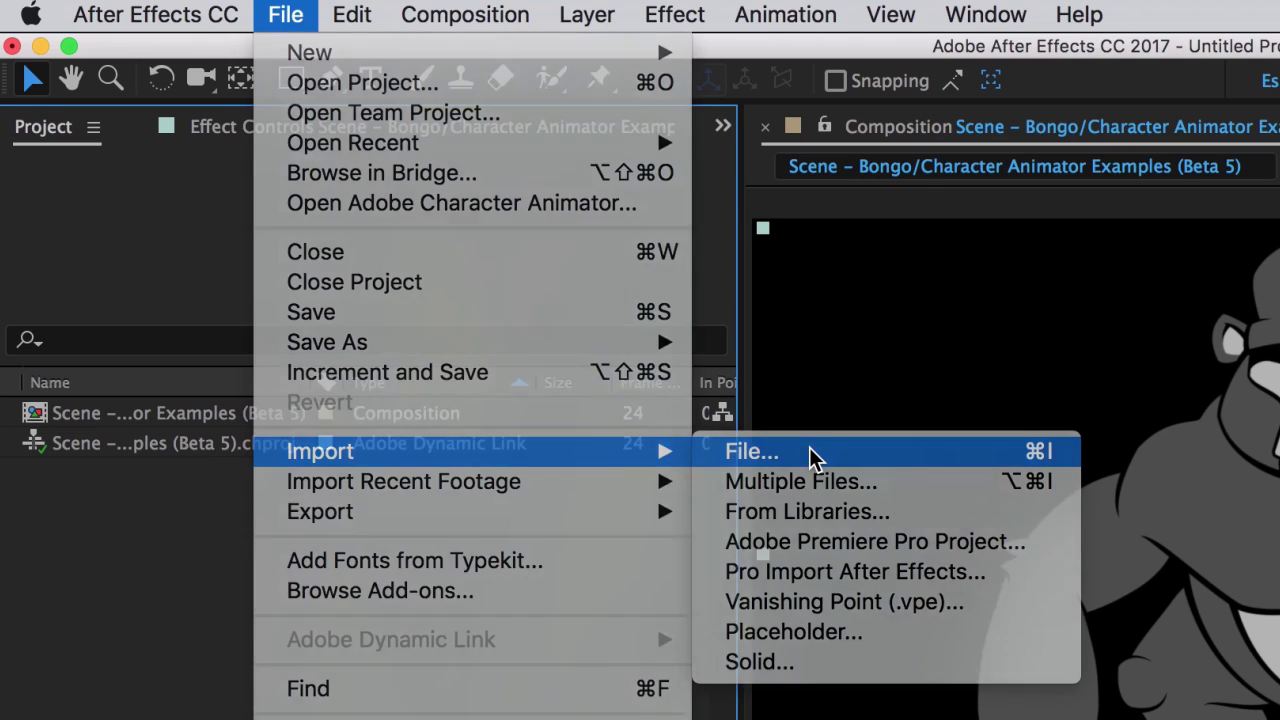
click(812, 453)
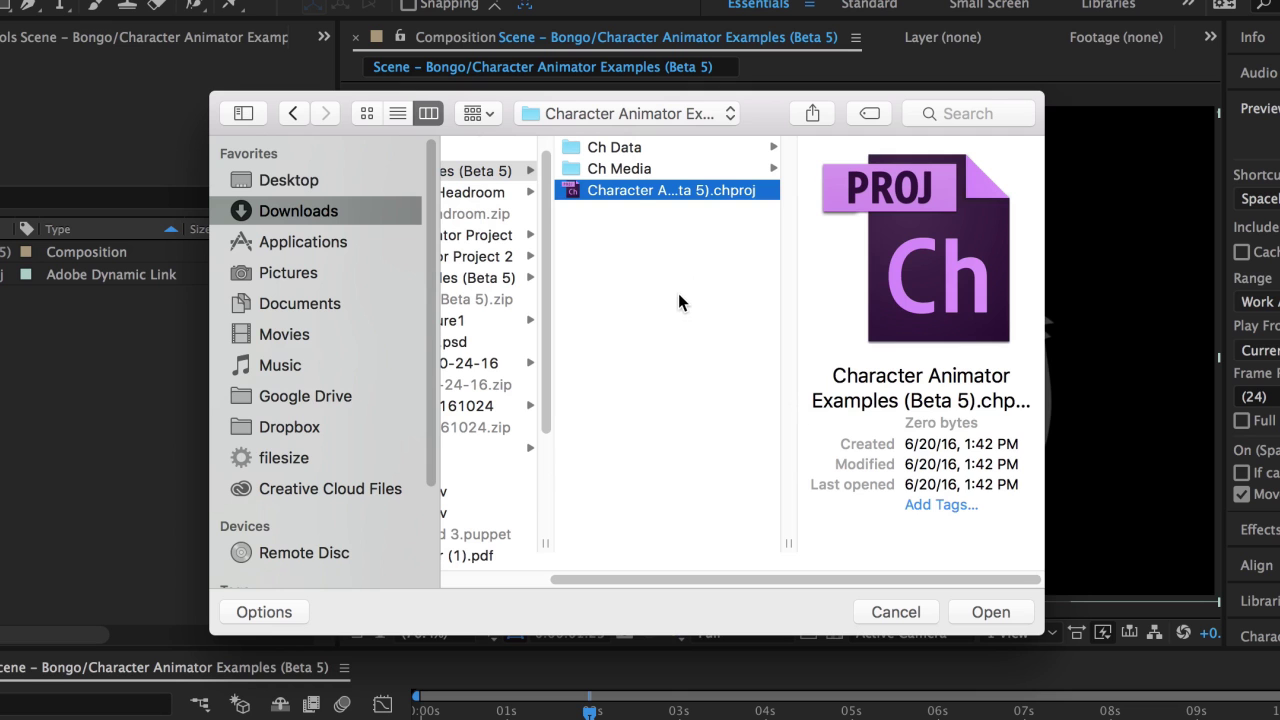
click(990, 609)
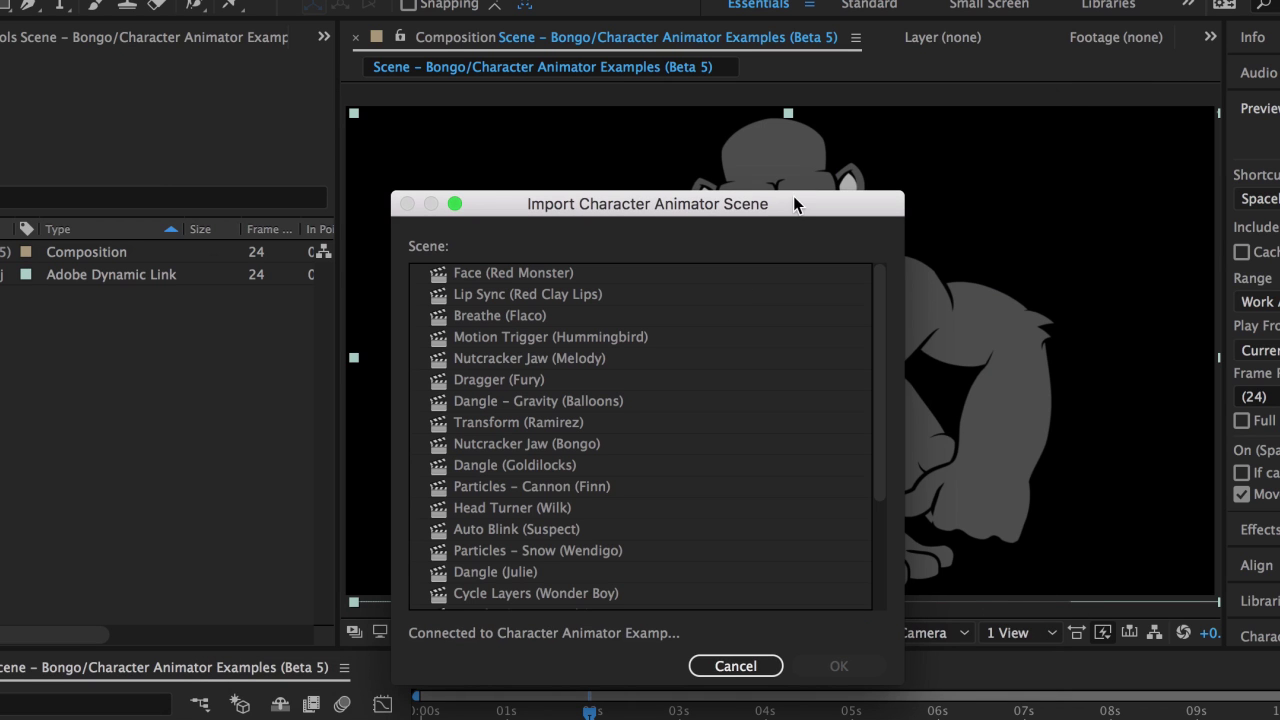
Import Scene – Bongo from the project's scene list and create a second composition from the imported item
mouse_move(793, 197)
mouse_down()
mouse_move(837, 217)
mouse_move(794, 204)
mouse_up()
scroll(684, 375, down, 5)
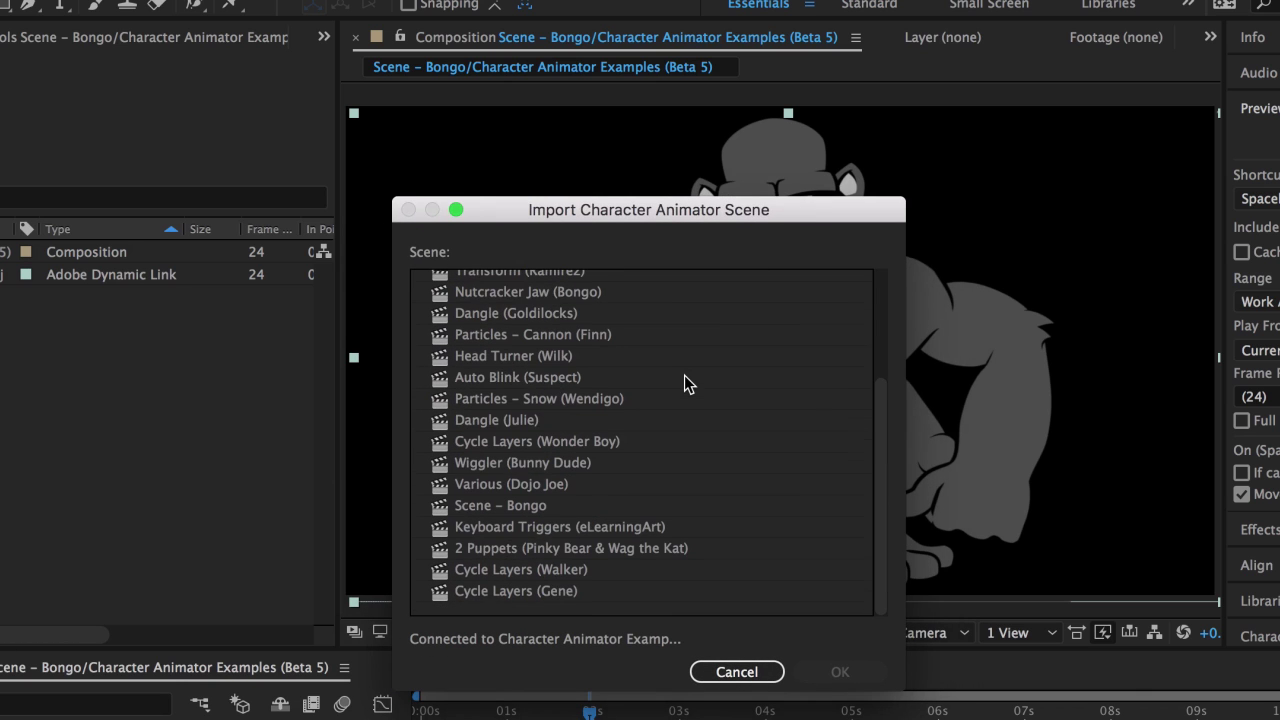
scroll(684, 375, up, 5)
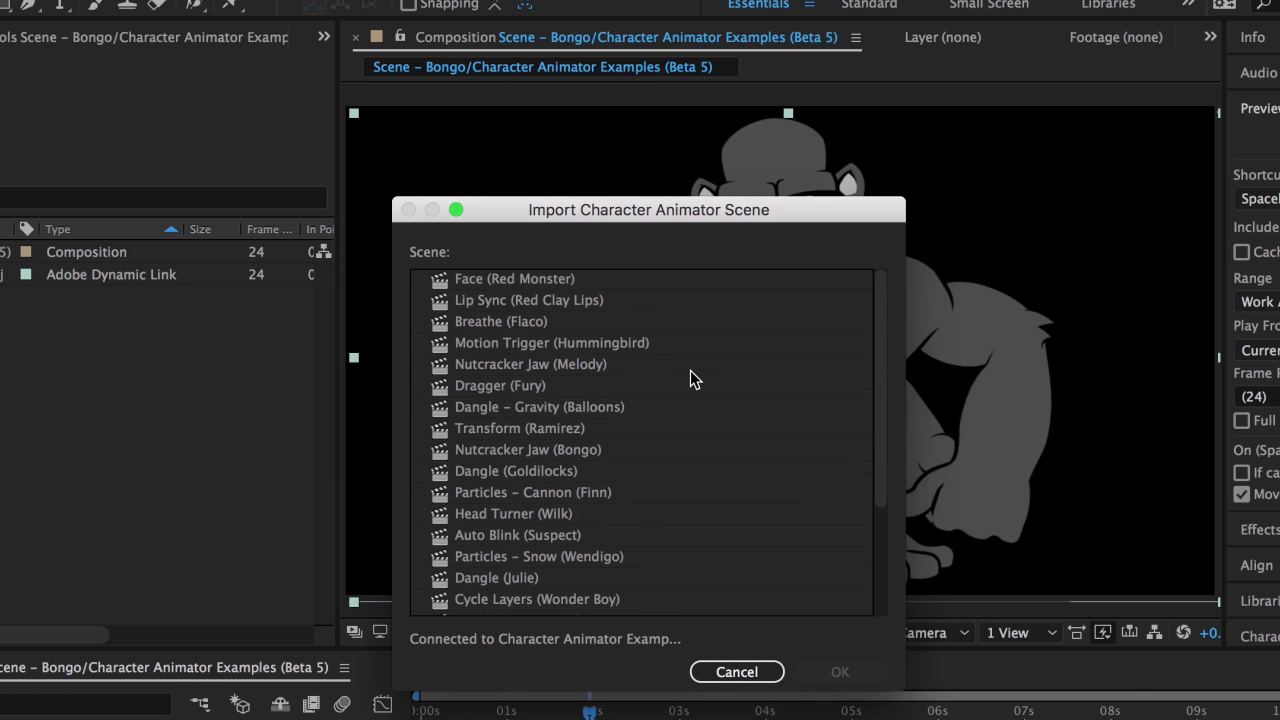
scroll(690, 370, down, 4)
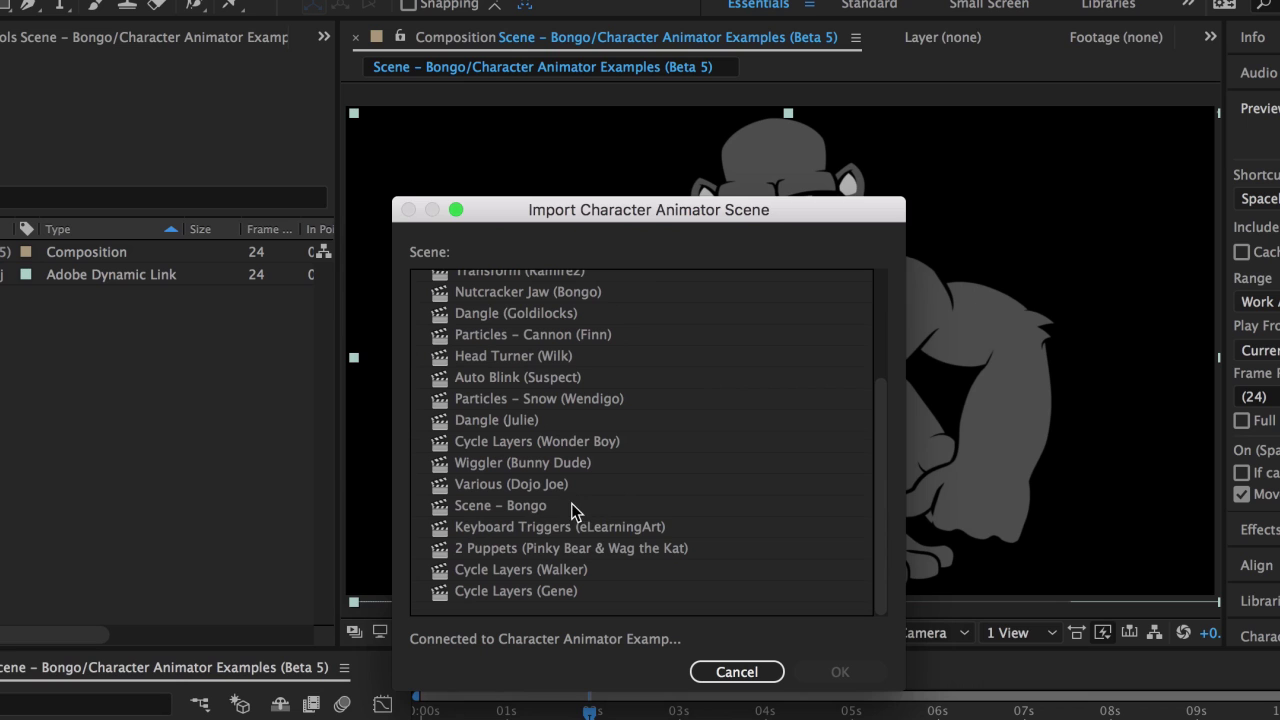
click(513, 505)
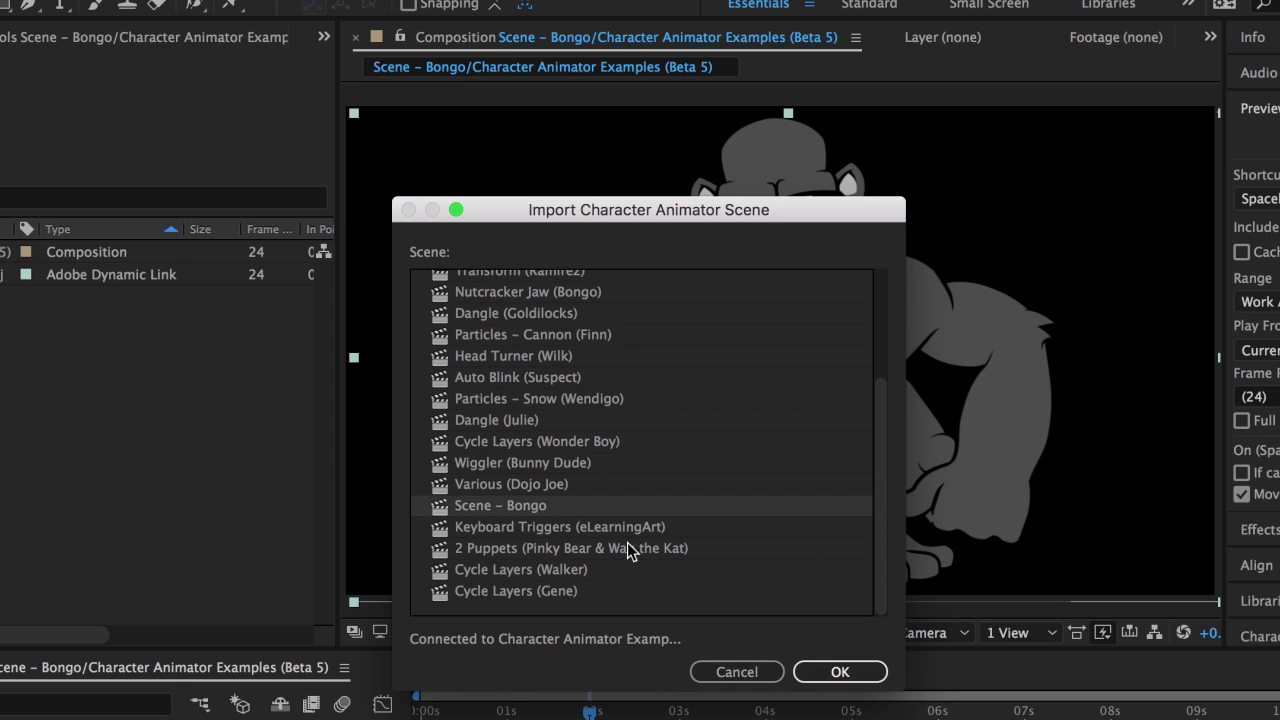
click(843, 672)
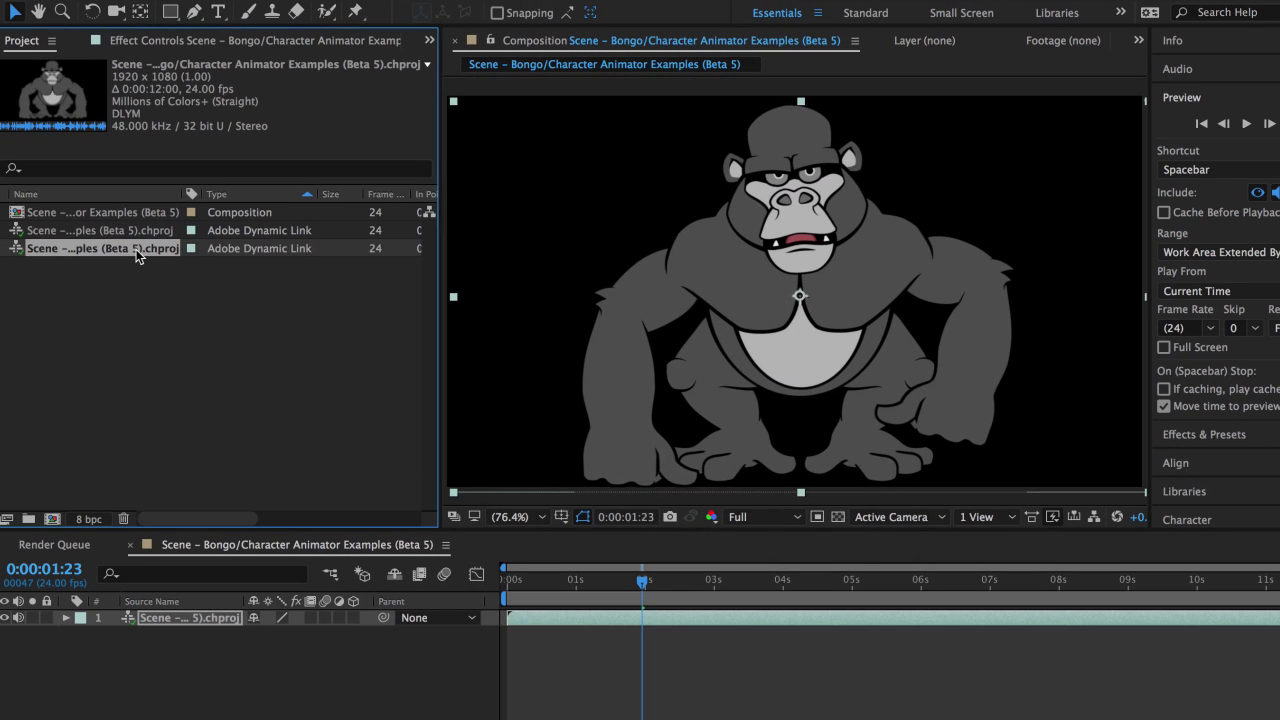
drag(136, 249, 56, 518)
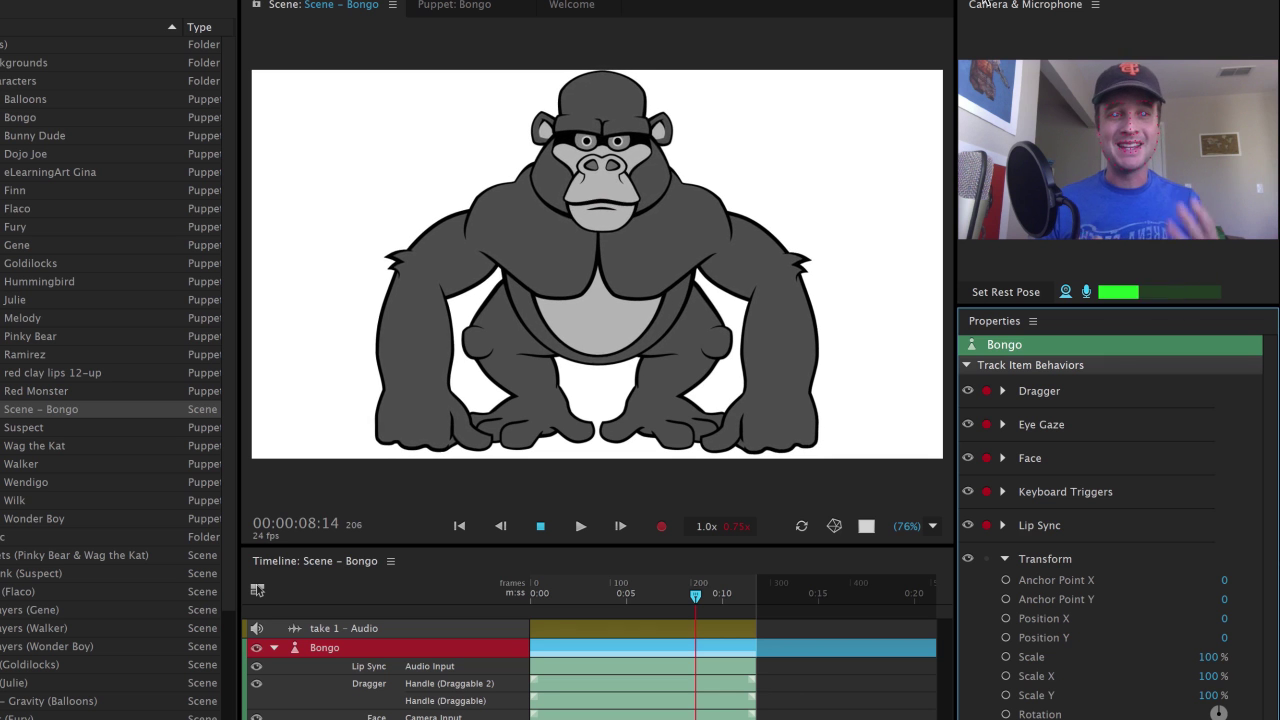
In Character Animator, rotate the Bongo puppet upside down with its Transform behavior and move the playhead to 00:00:03:16
scroll(1150, 540, down, 1)
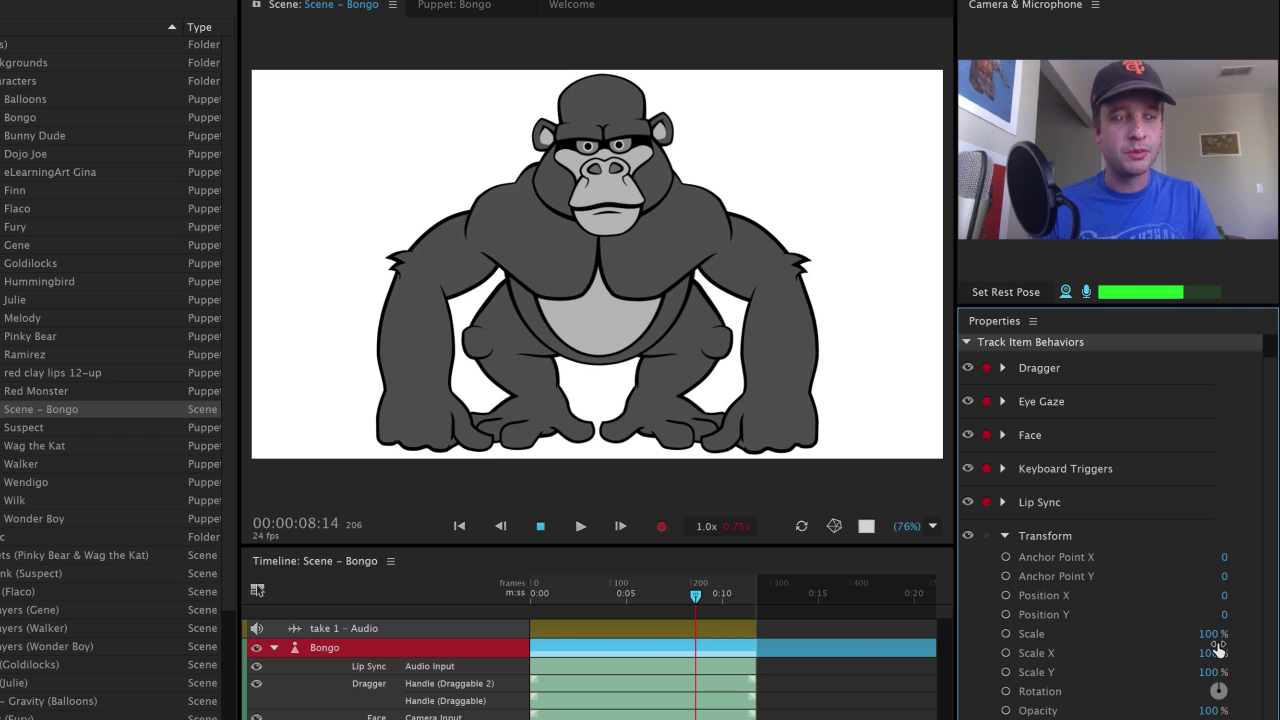
drag(1210, 689, 1234, 543)
click(815, 680)
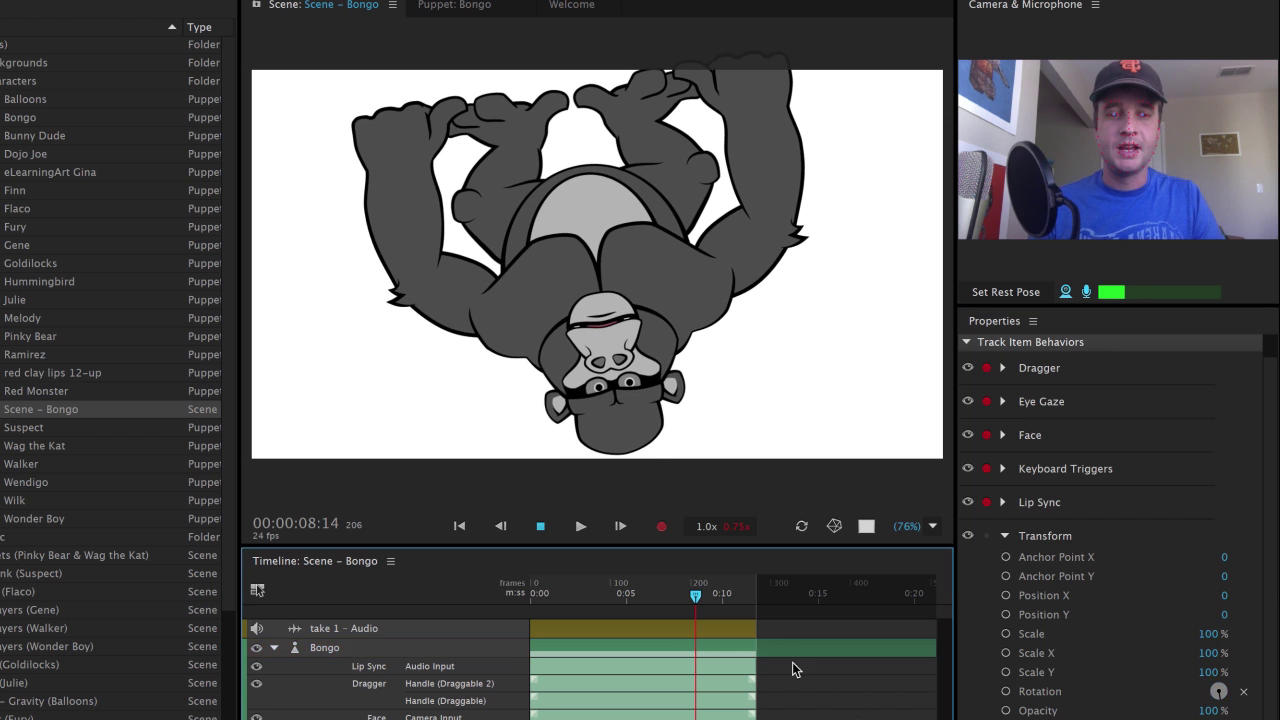
click(600, 593)
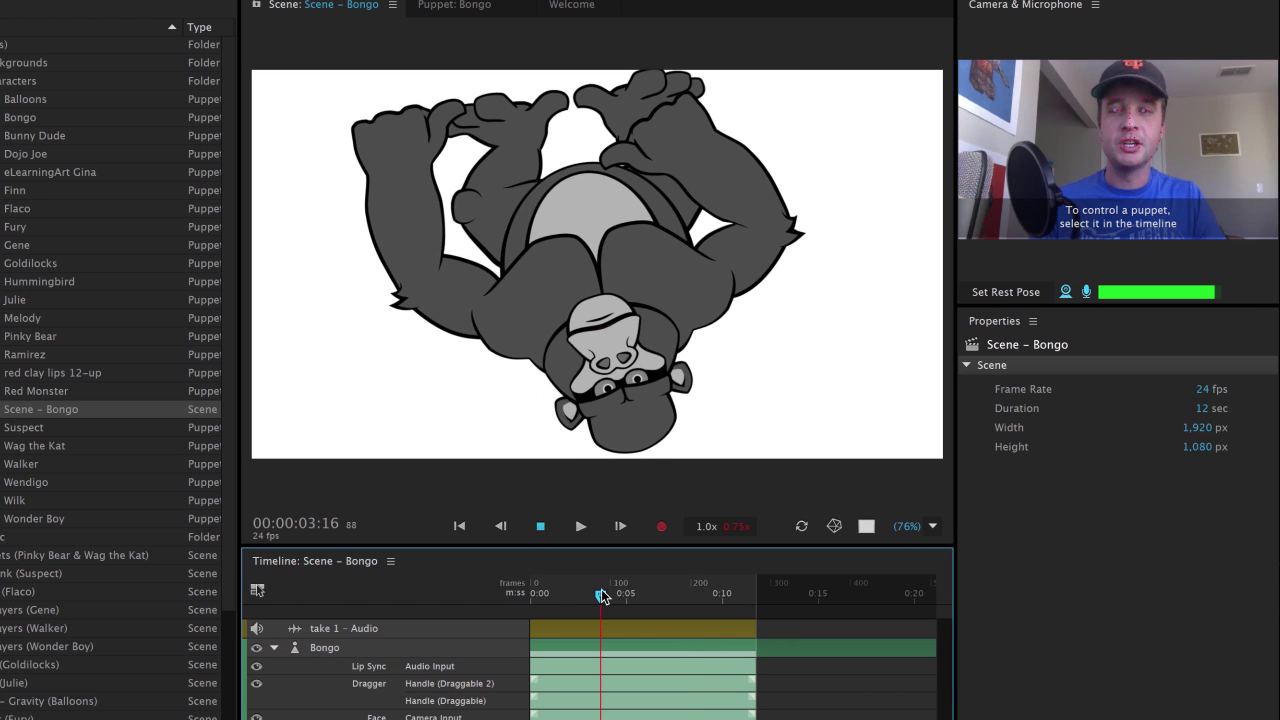
Move the Character Animator window aside, switch to After Effects, and preview the second Bongo composition with the rotated puppet
drag(742, 0, 755, 418)
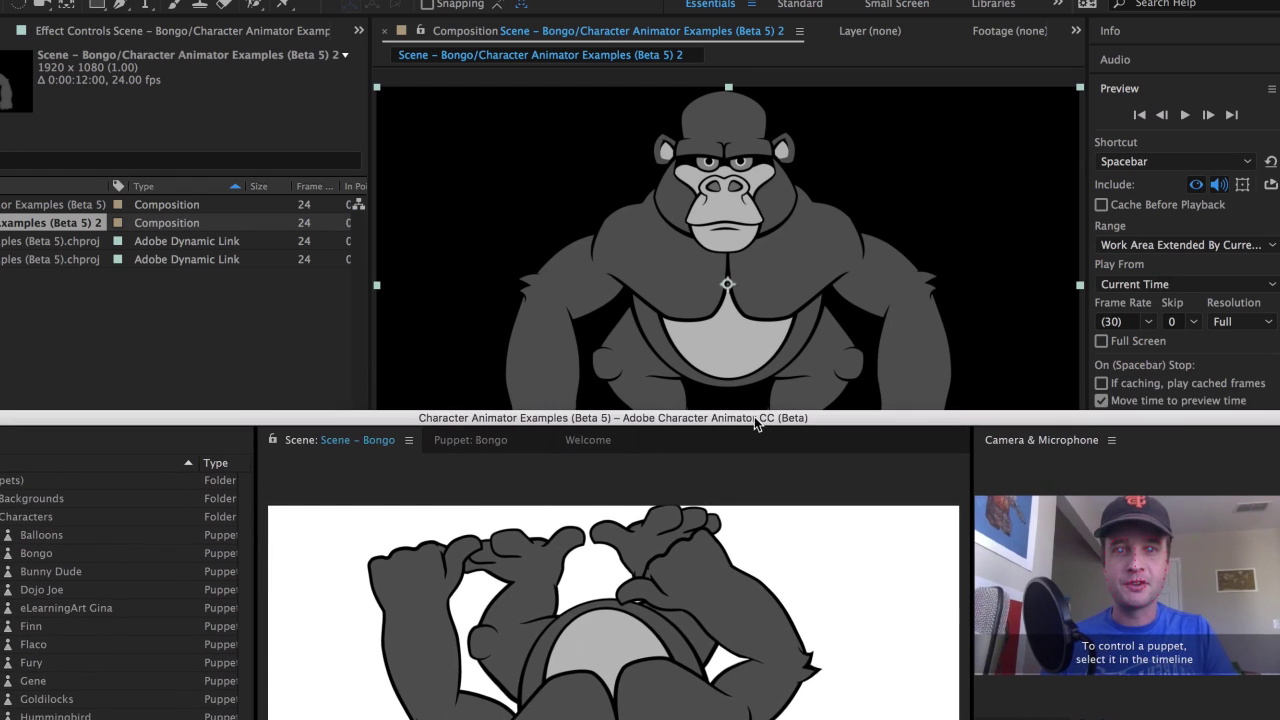
click(936, 174)
key(space)
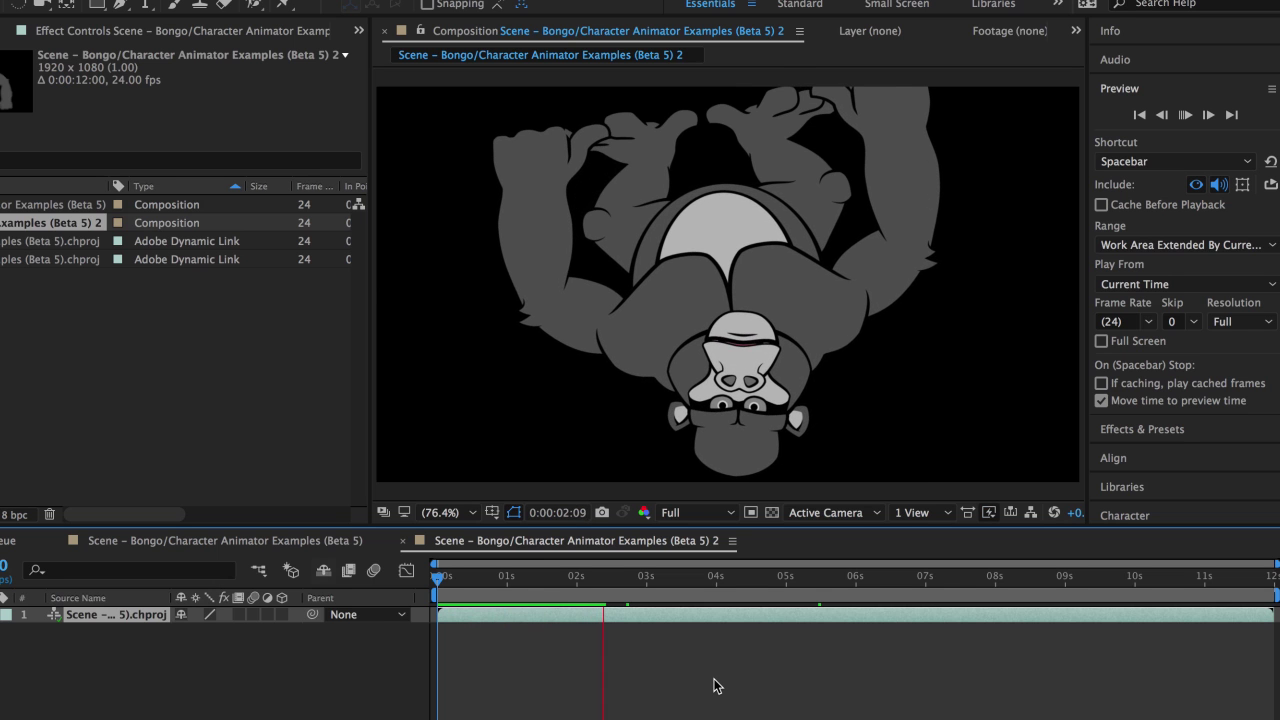
key(space)
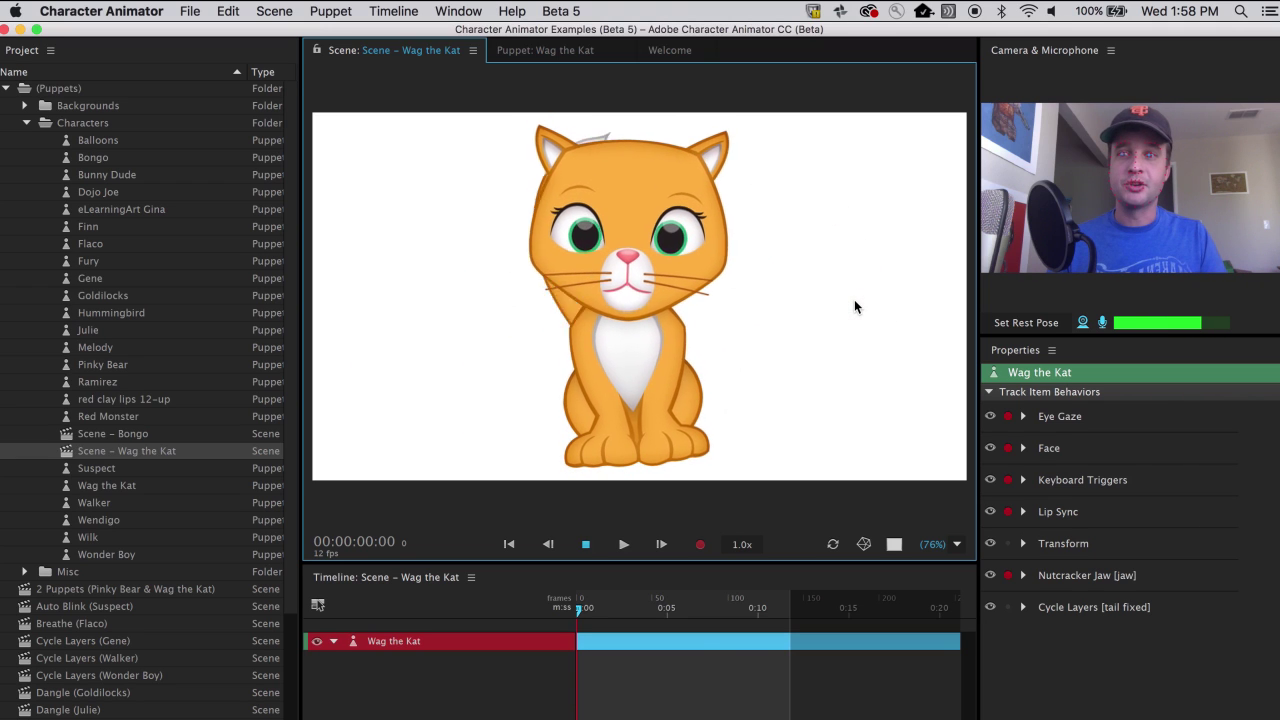
Export the Wag the Kat puppet to the Puppets folder in the Character Animator Puppet format, under the name Wag the Kat
click(132, 486)
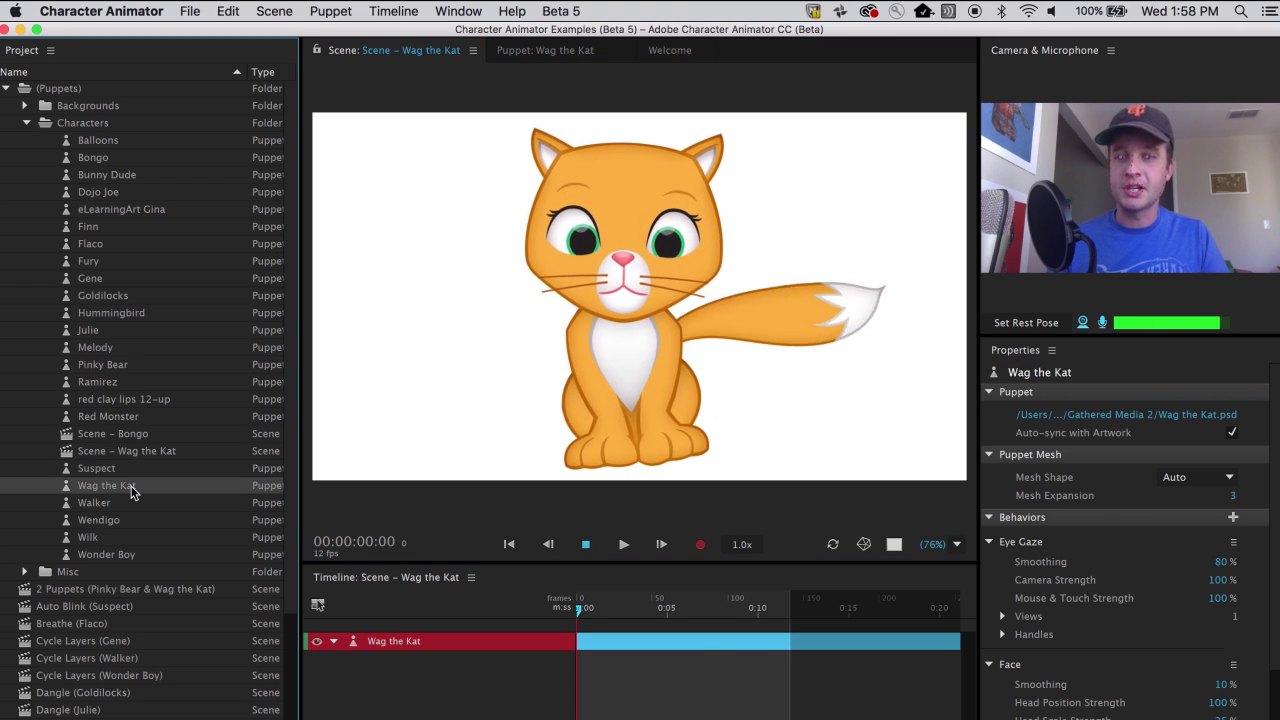
click(194, 8)
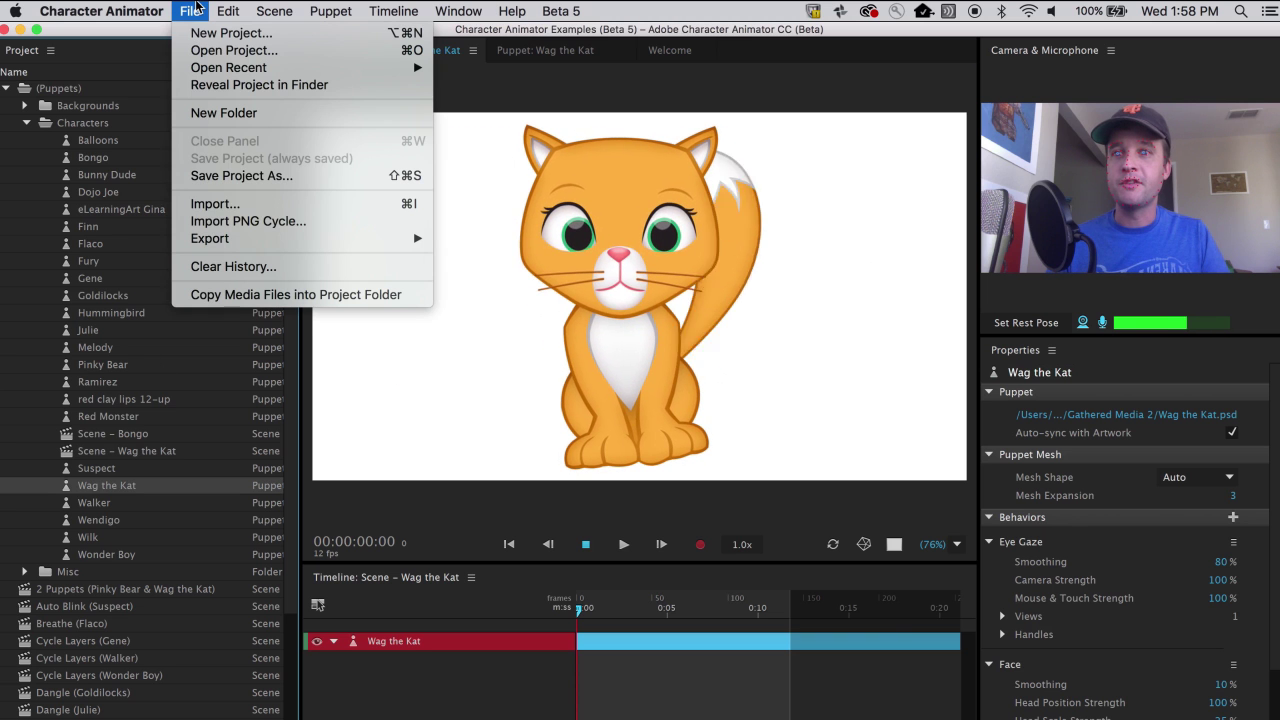
mouse_move(300, 238)
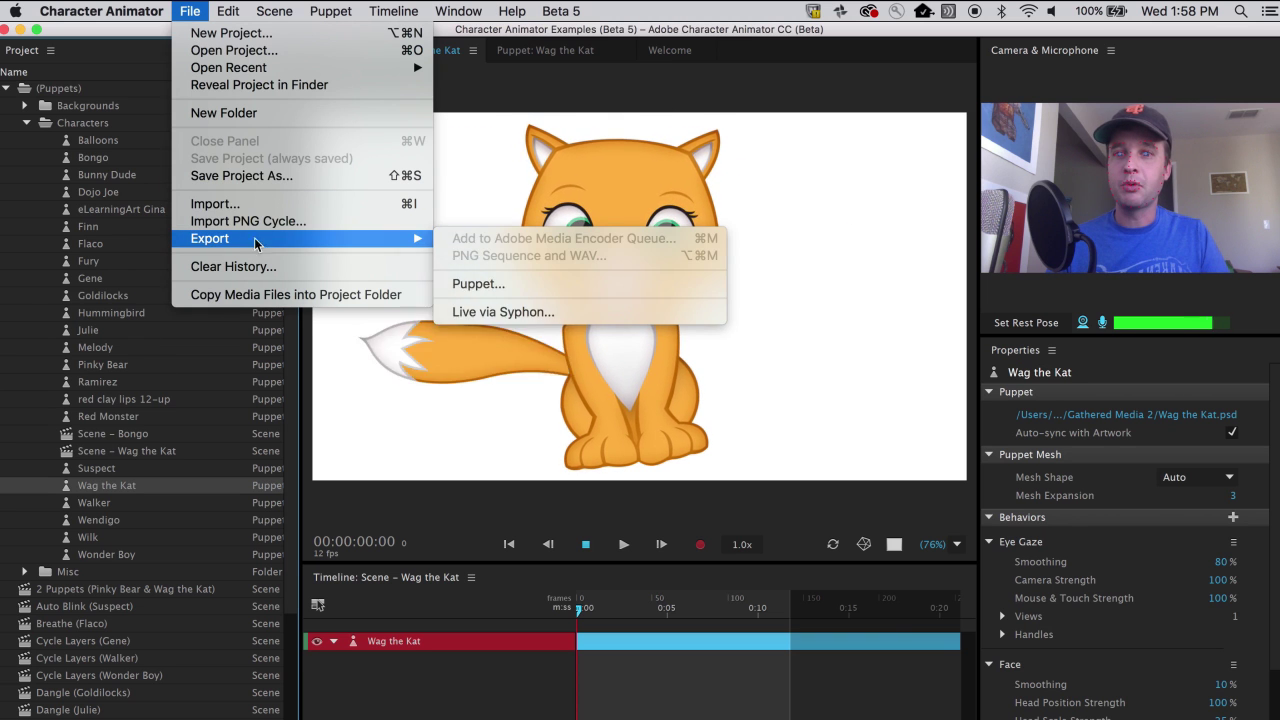
click(713, 289)
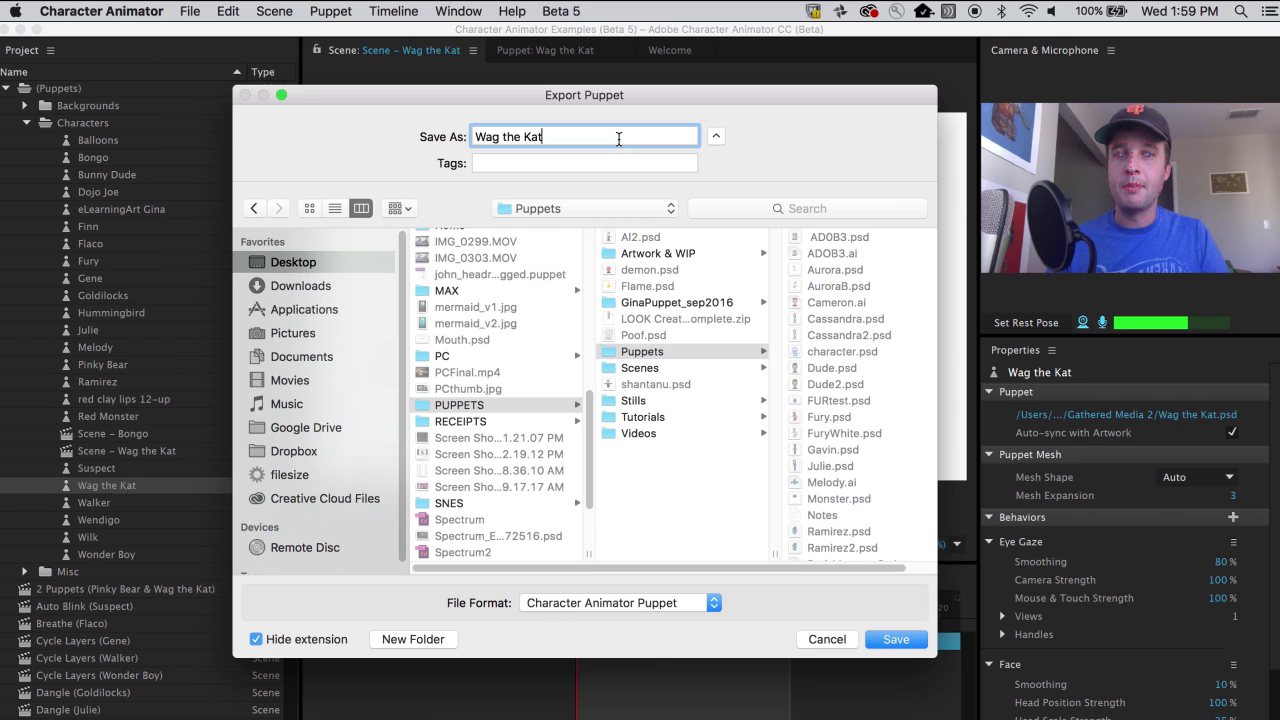
click(899, 639)
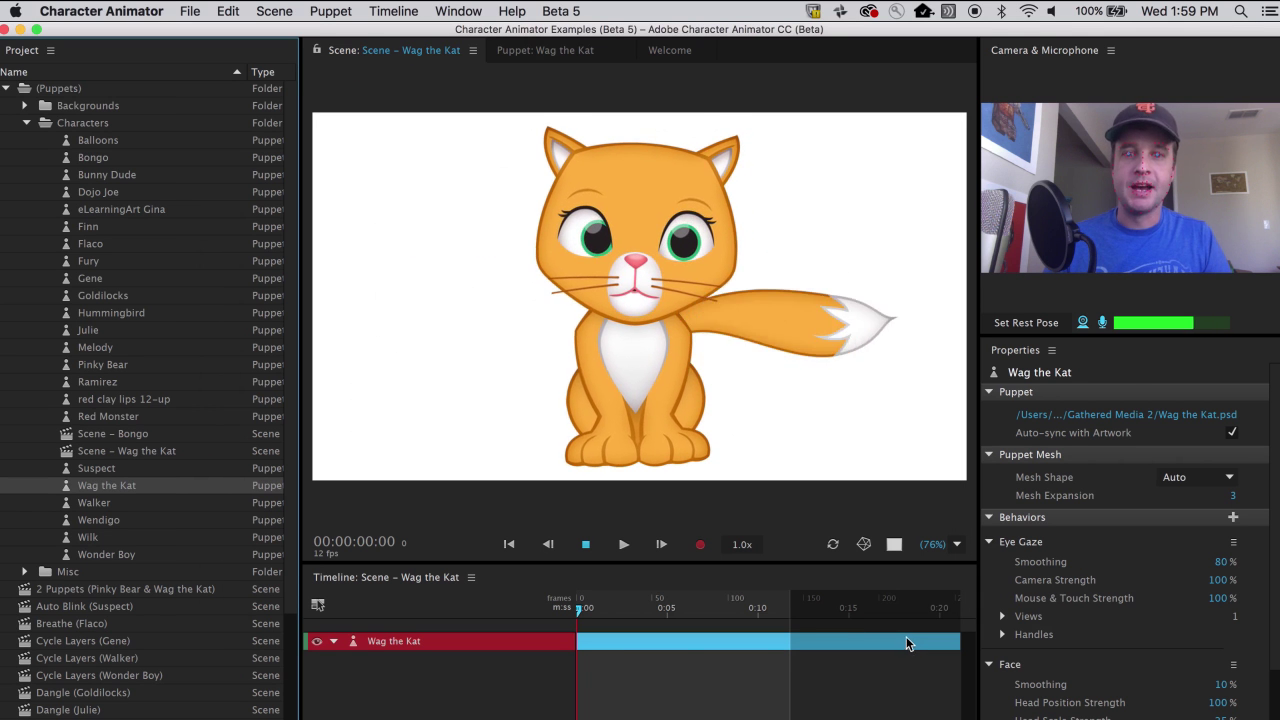
Set the rest pose in the Example Eyes & Mouth scene and raise the red-shirted character's outer hand in Example Characters
key(super+Tab)
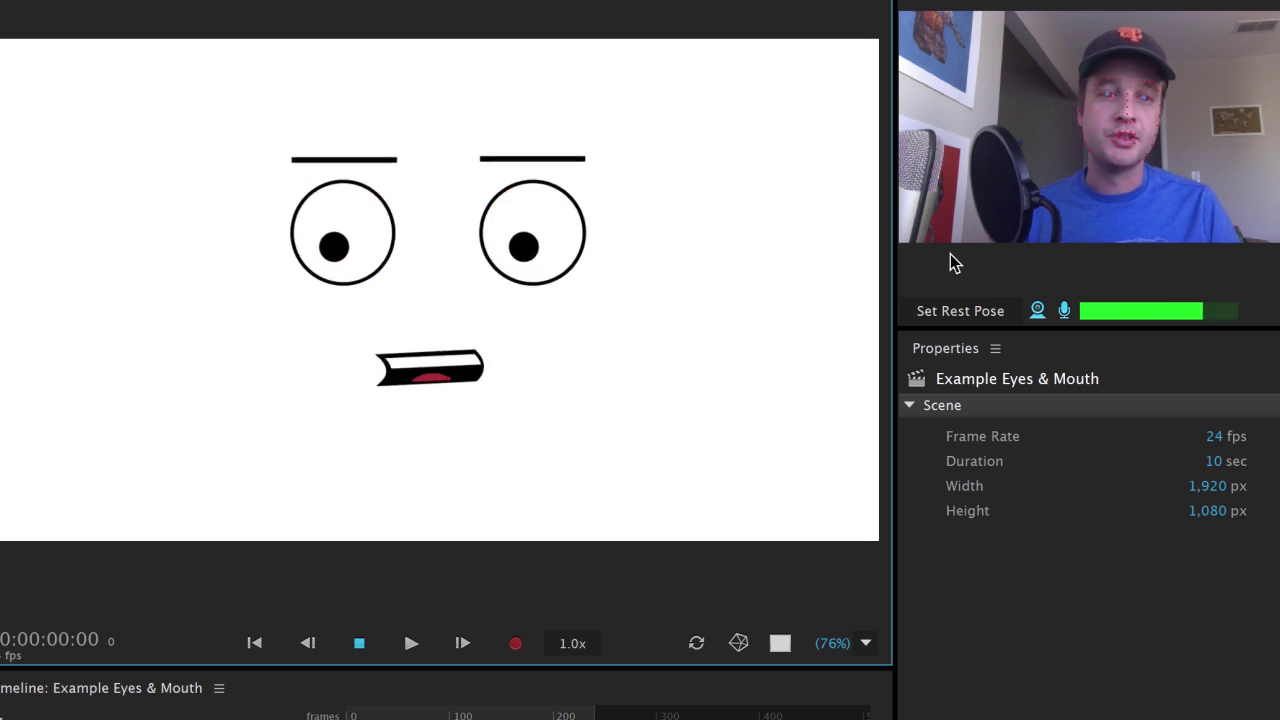
click(962, 314)
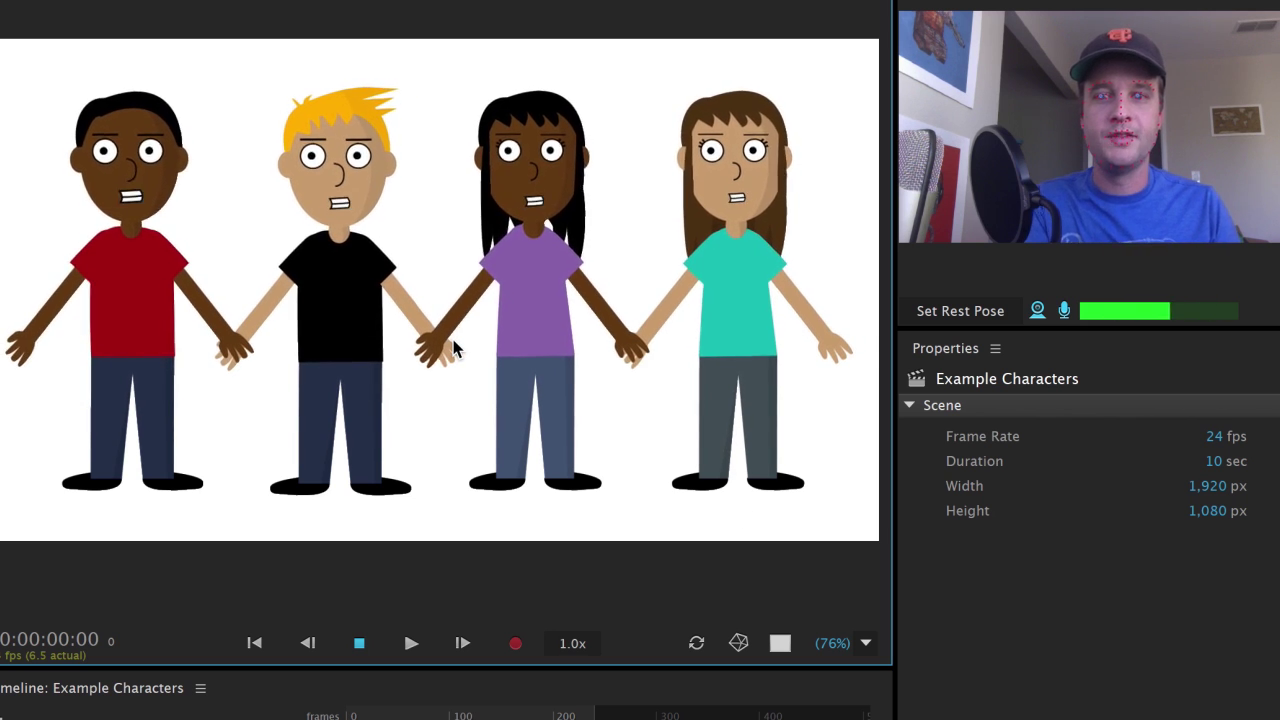
drag(32, 350, 50, 235)
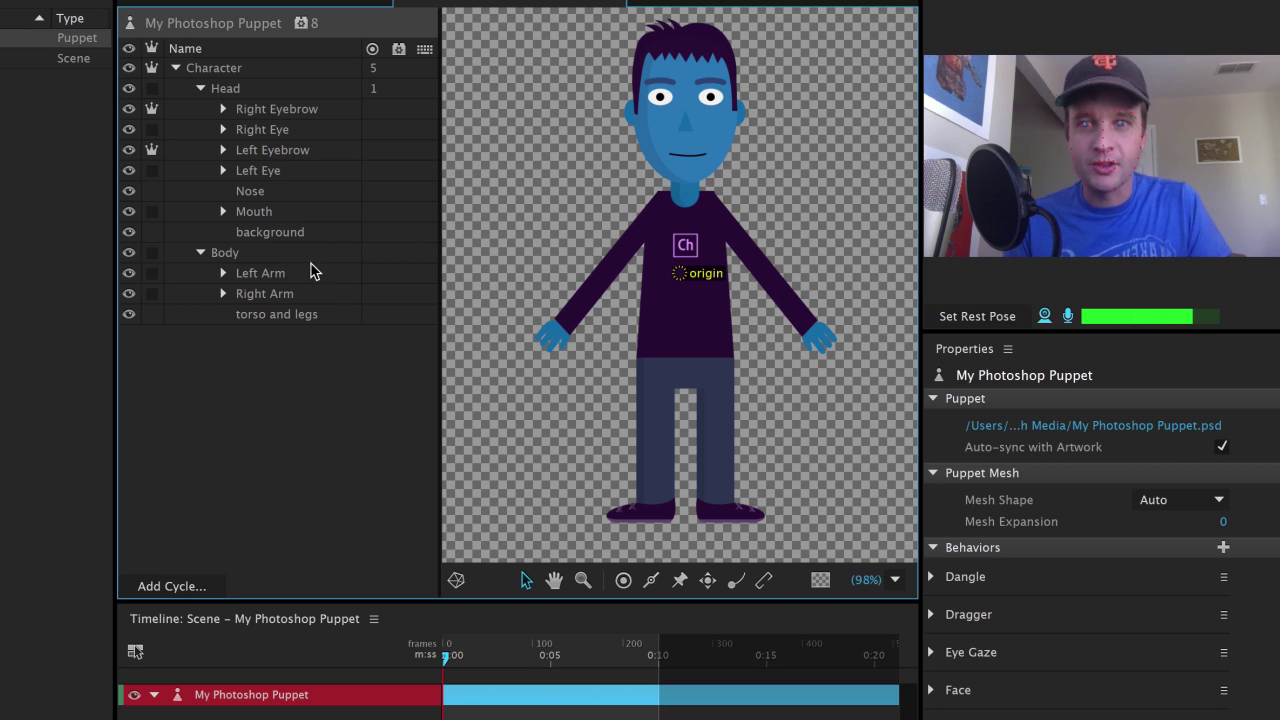
Examine the layer properties of the puppet's Left Eyebrow, Right Eyebrow and Right Pupil, expanding the Right Eye group
click(321, 153)
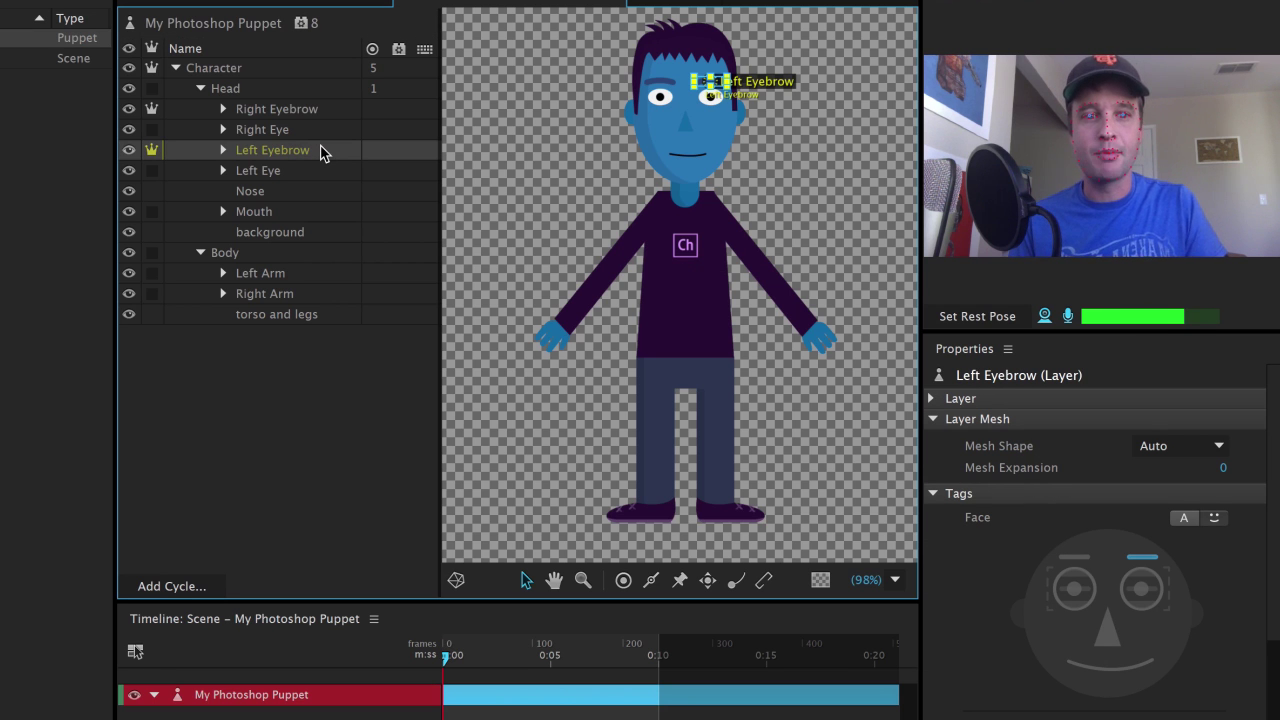
click(934, 398)
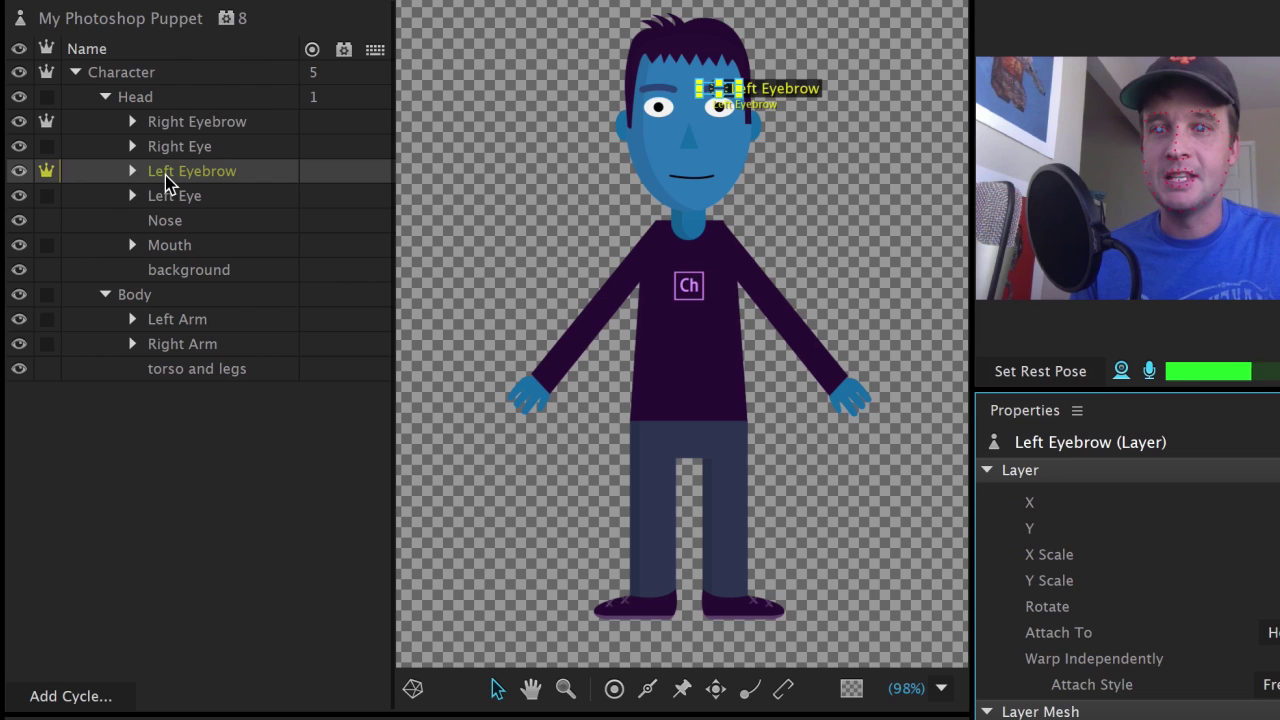
click(191, 123)
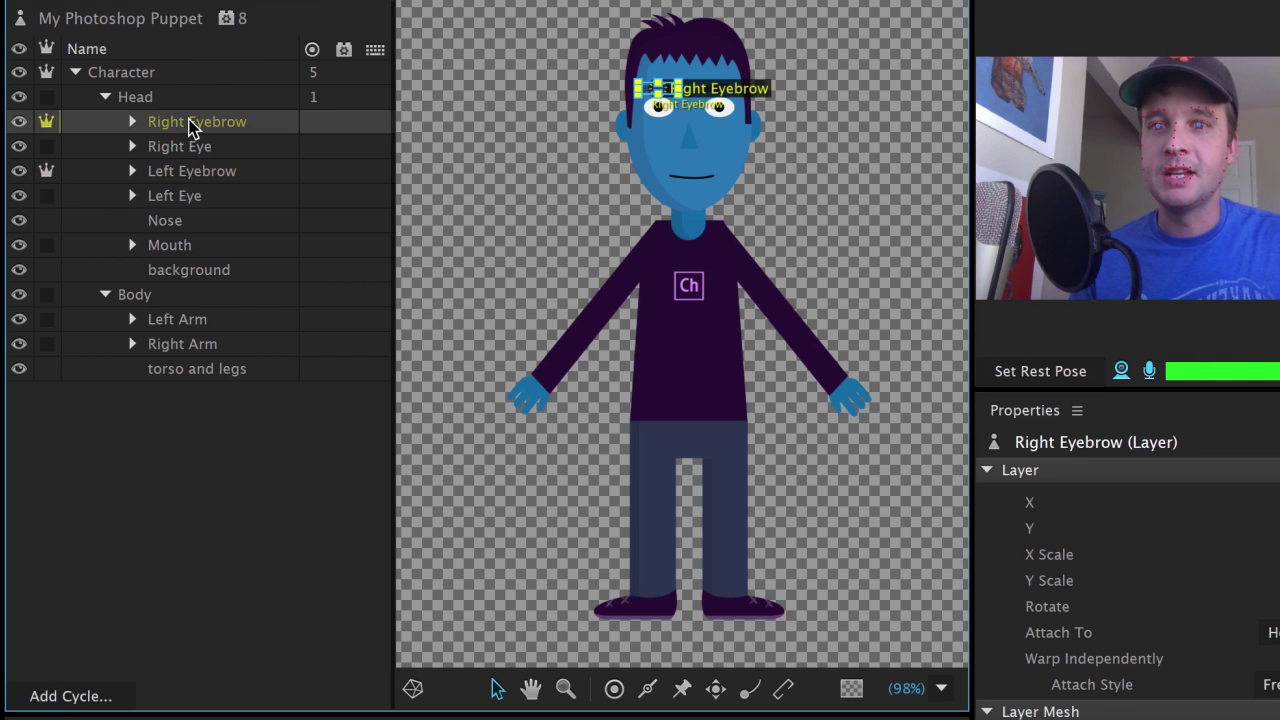
click(133, 147)
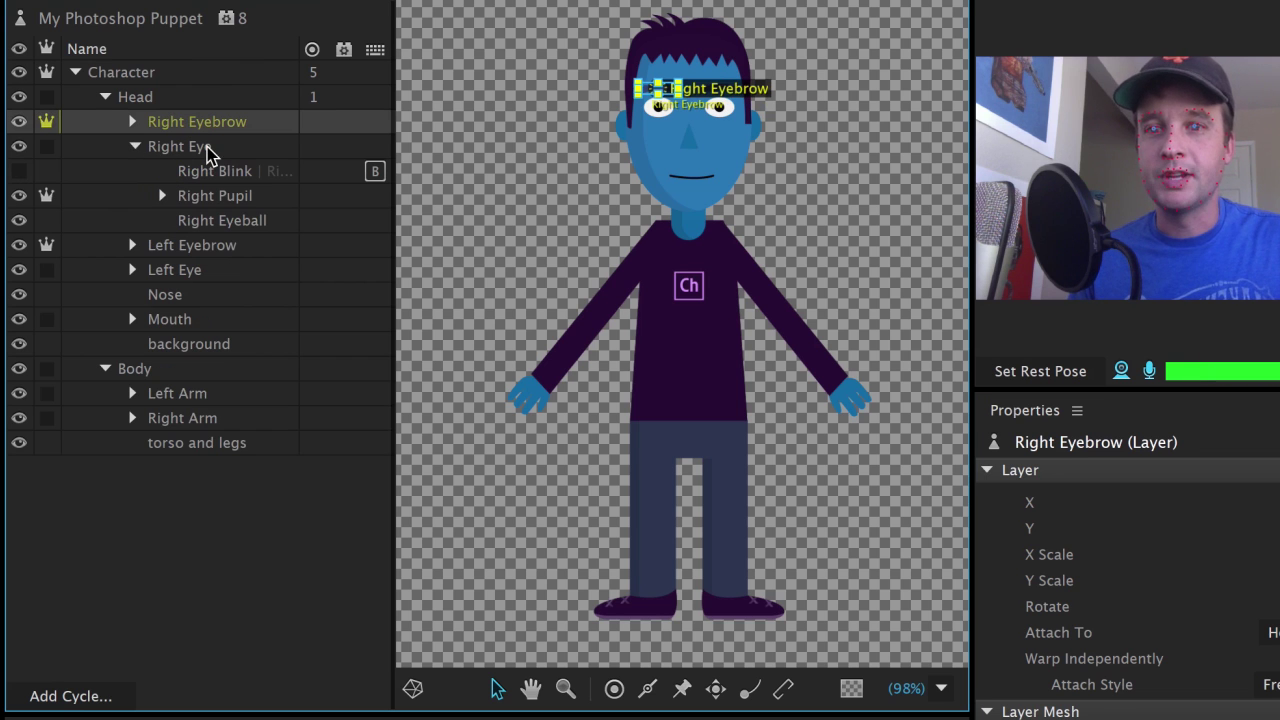
click(214, 195)
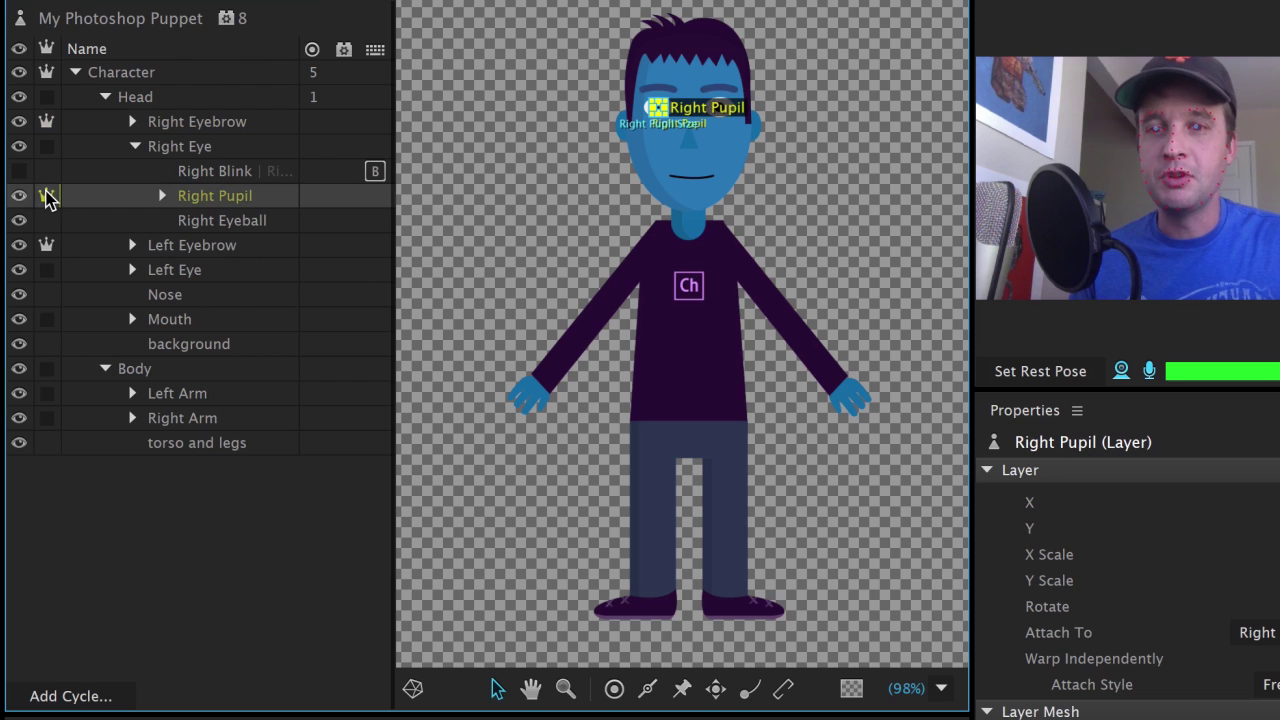
Switch independent warping off and back on for the Right Pupil layer, and try the same toggle on the Right Eyebrow
click(47, 196)
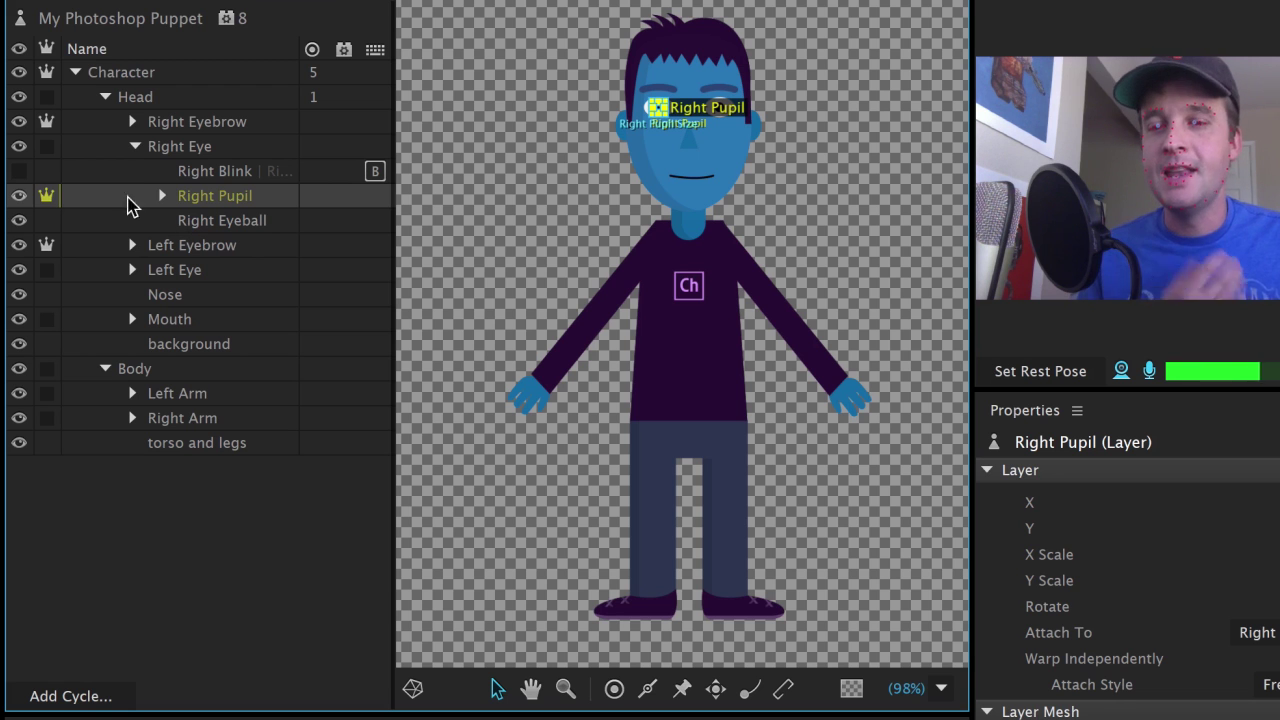
click(46, 197)
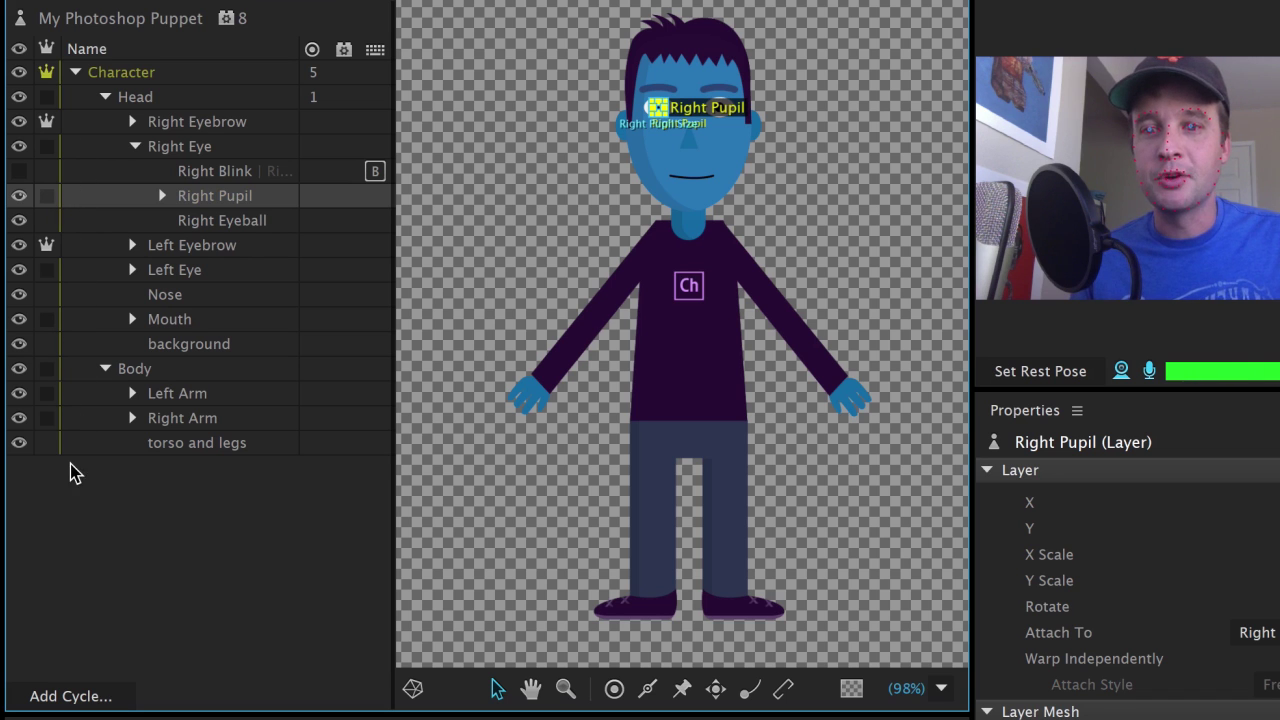
click(46, 197)
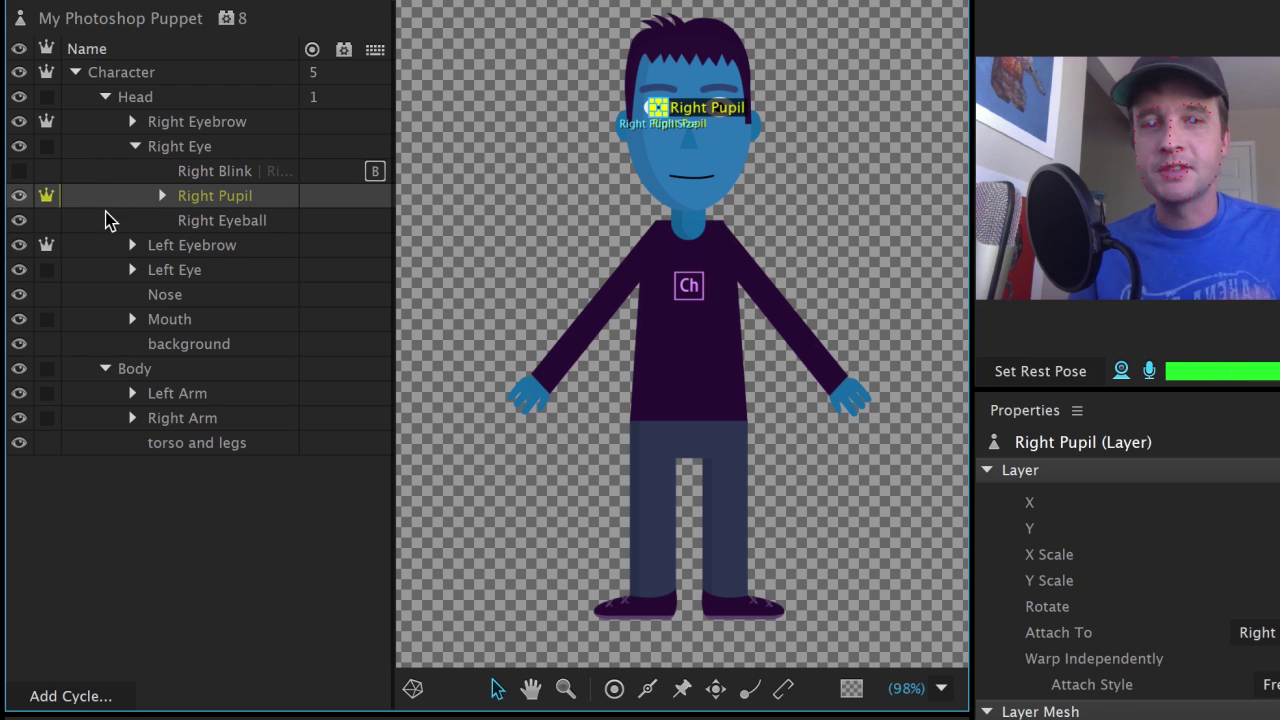
key(super+shift+a)
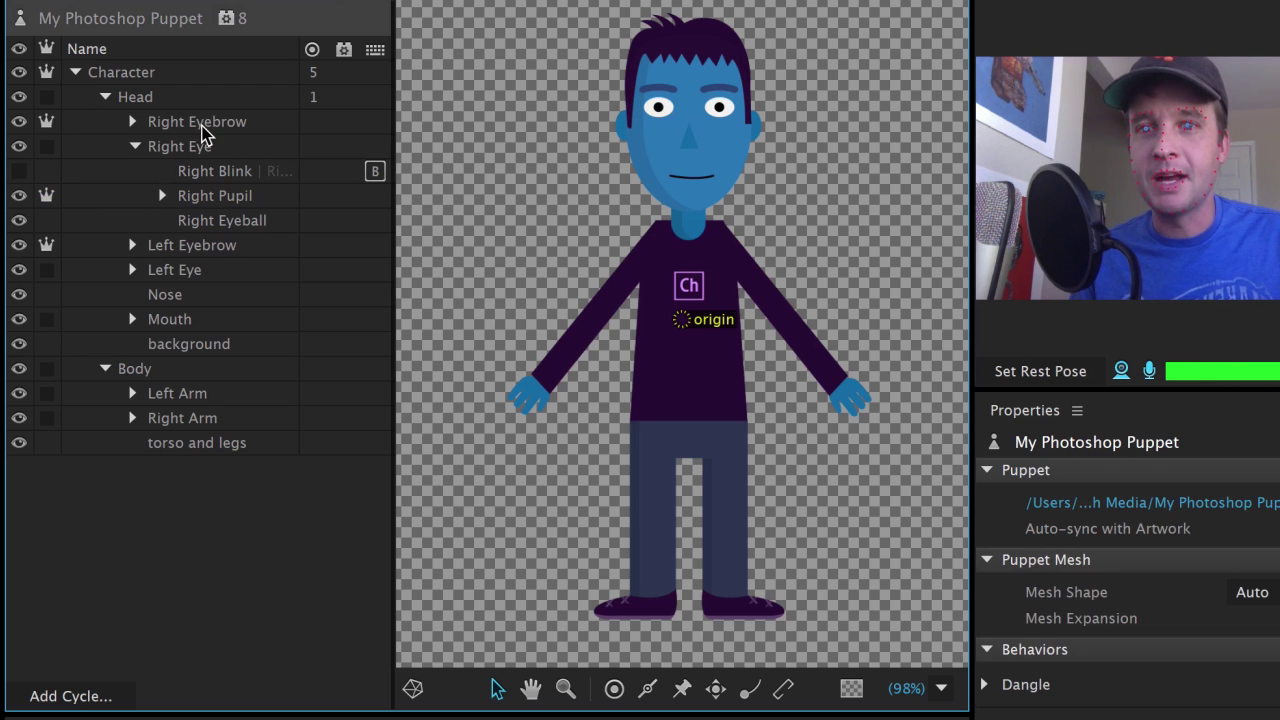
click(199, 126)
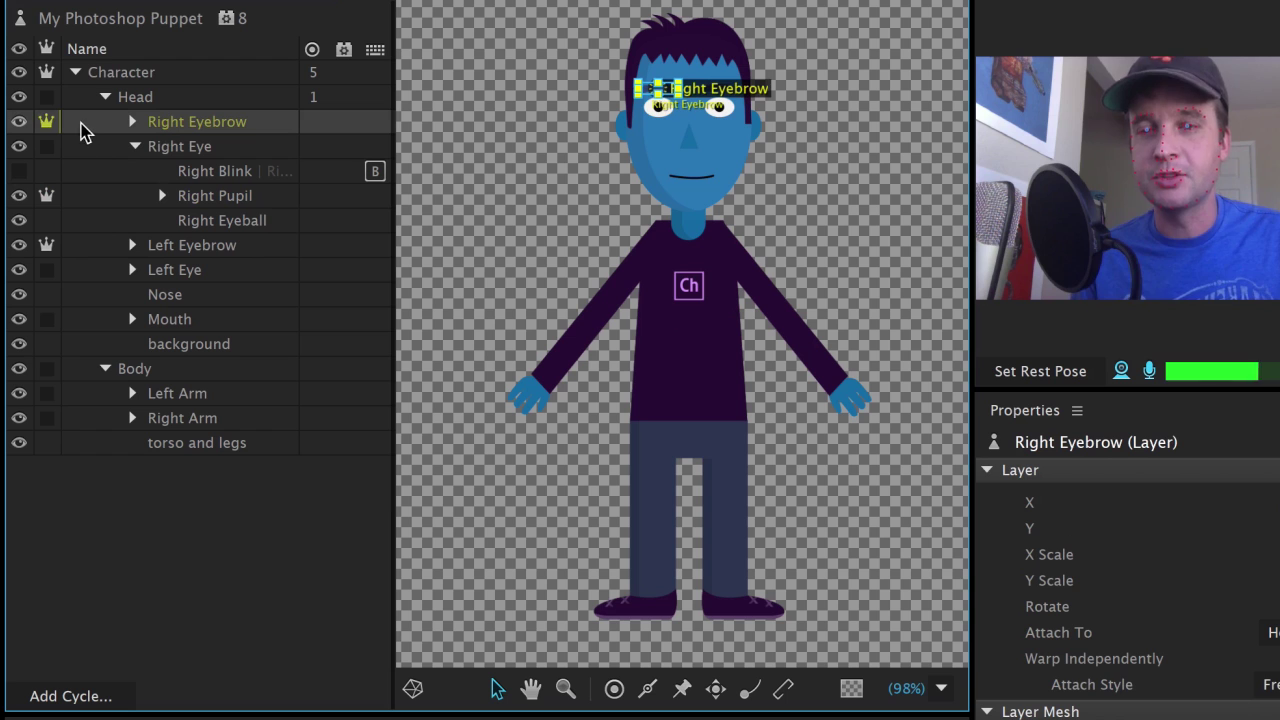
click(46, 122)
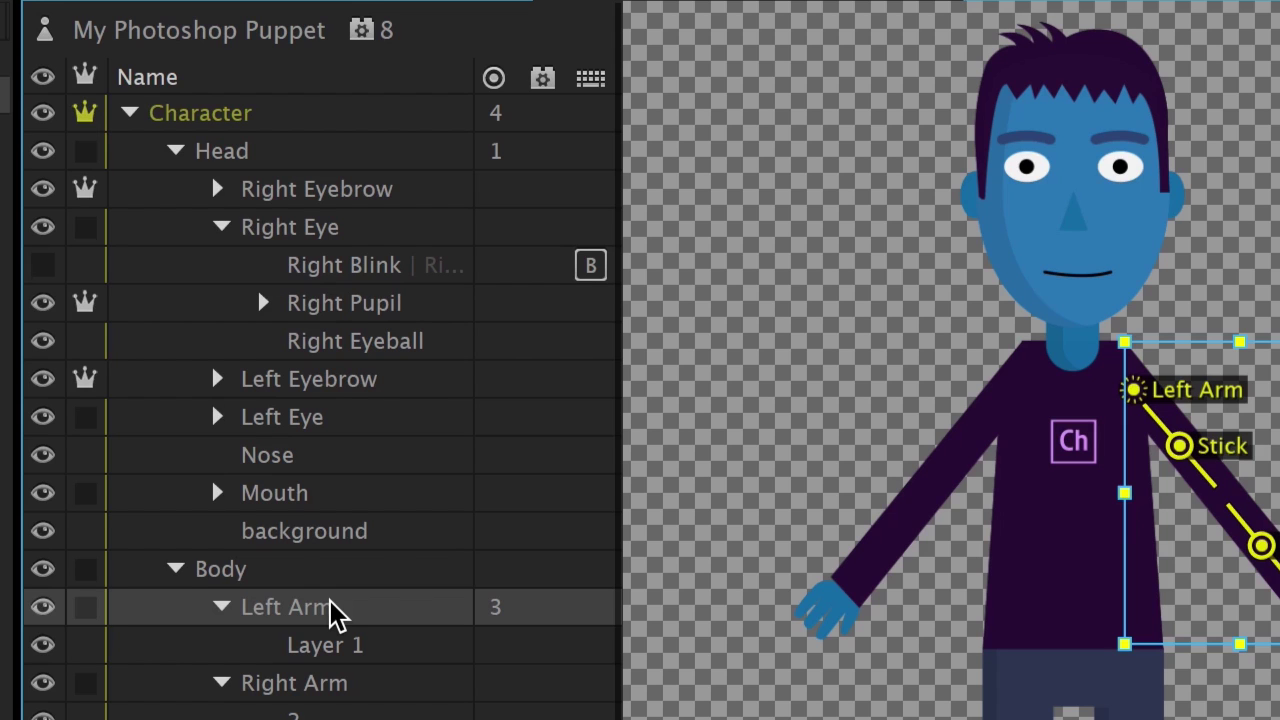
Inspect Layer 1 inside the Left Arm group and test how the non-independent left arm moves in the scene
click(350, 647)
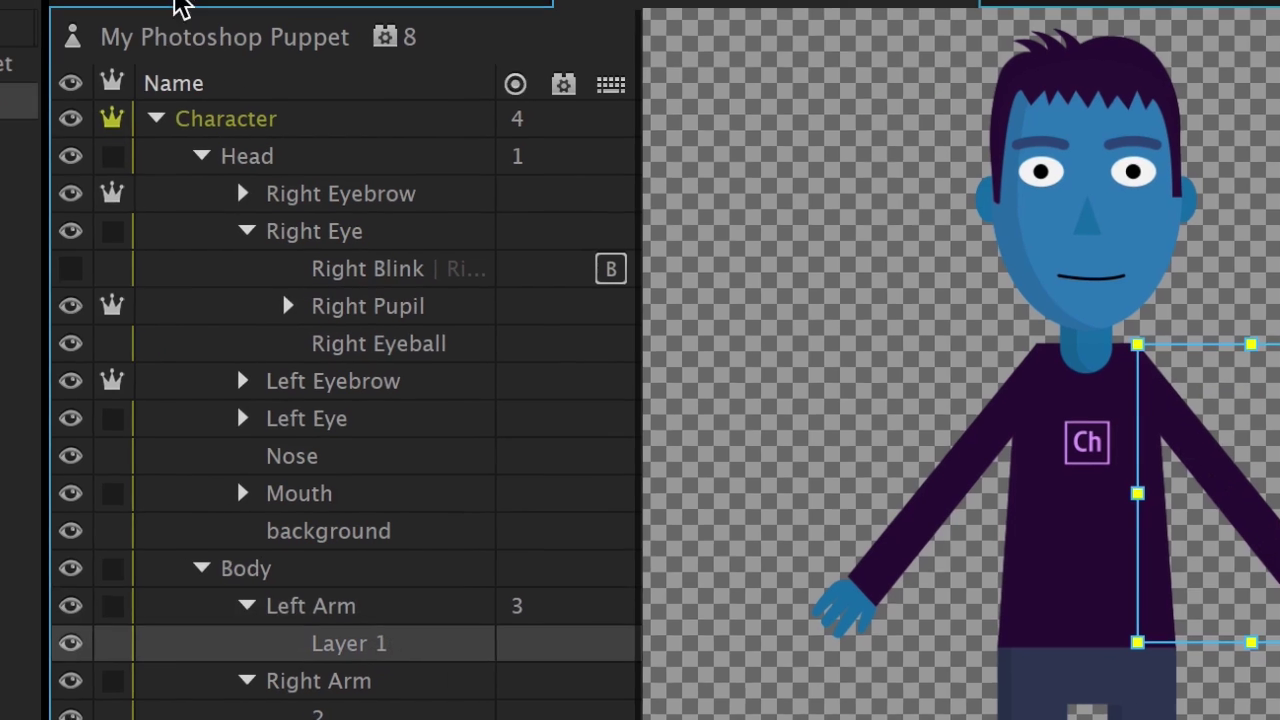
click(345, 1)
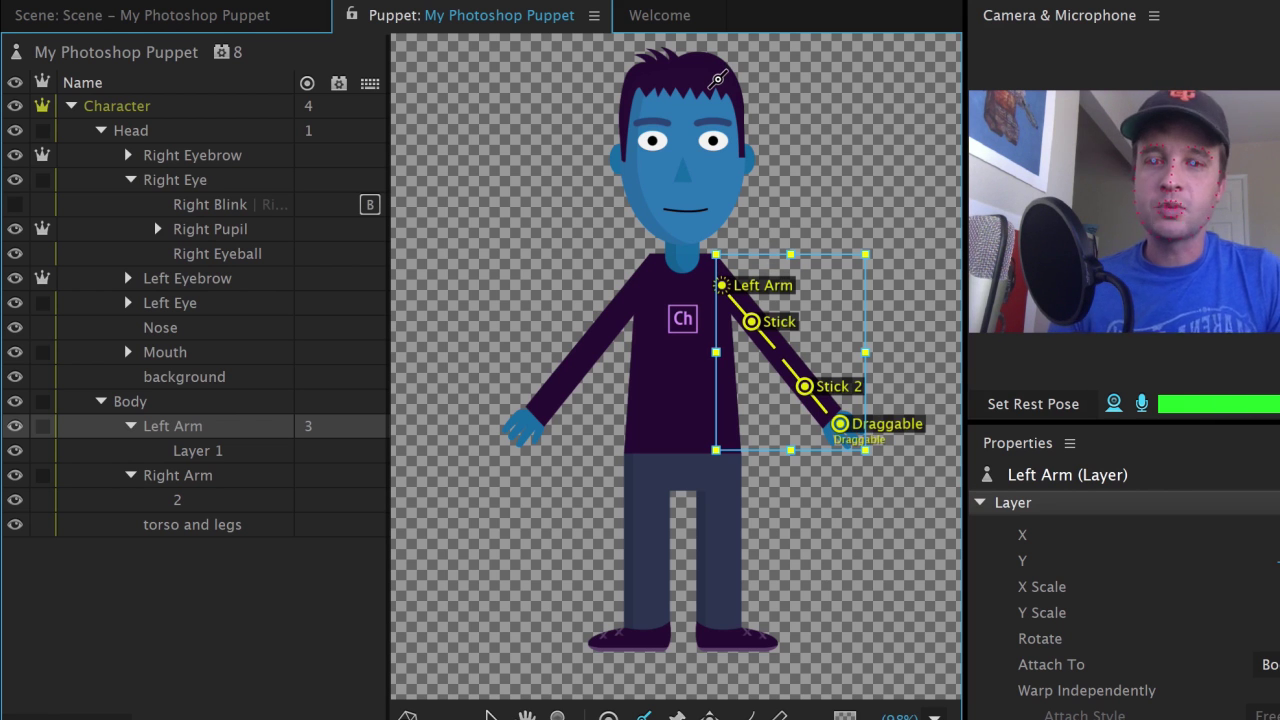
click(214, 14)
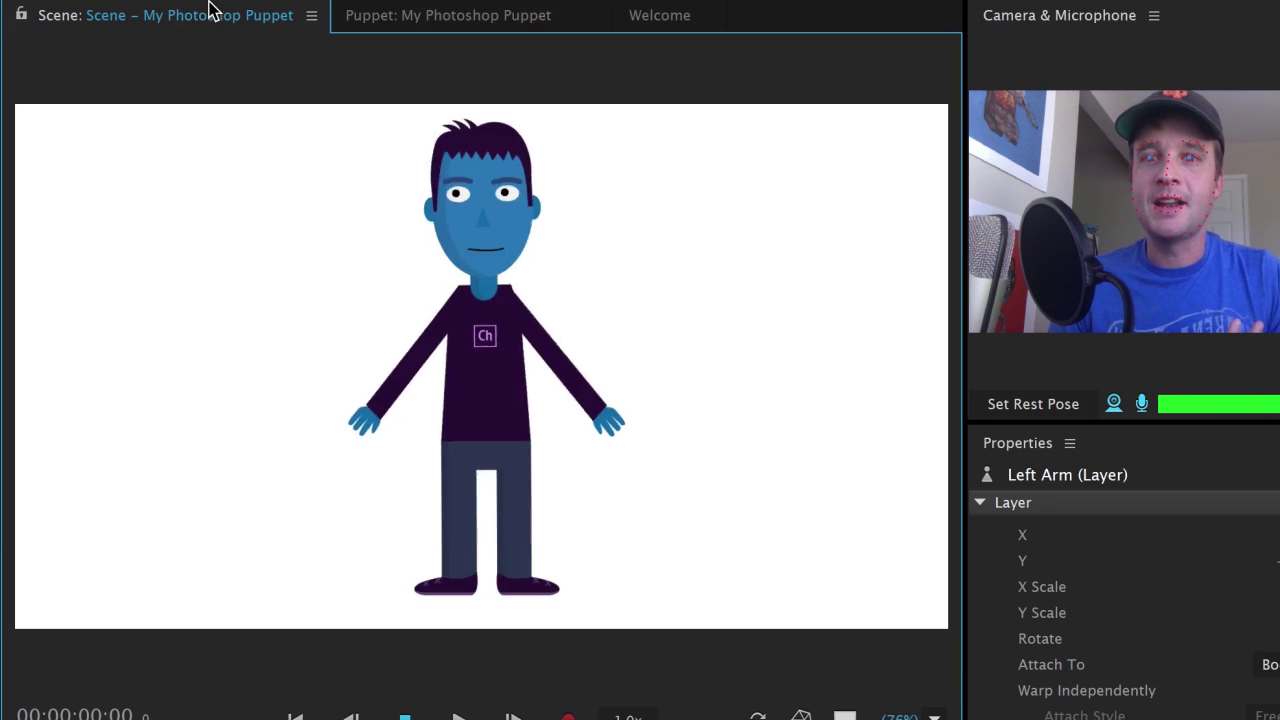
drag(636, 402, 250, 390)
drag(640, 434, 594, 437)
Make the Left Arm layer warp independently with the Weld attach style and test its hand movement in the scene
click(450, 16)
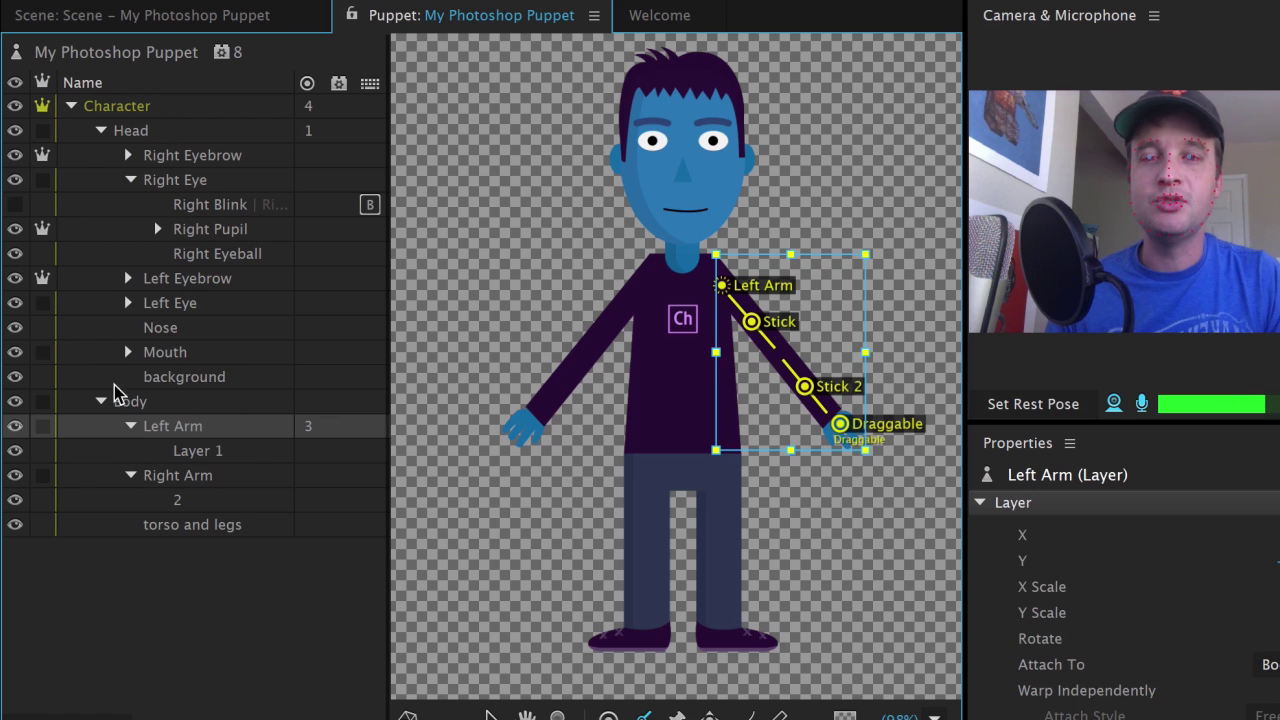
click(45, 426)
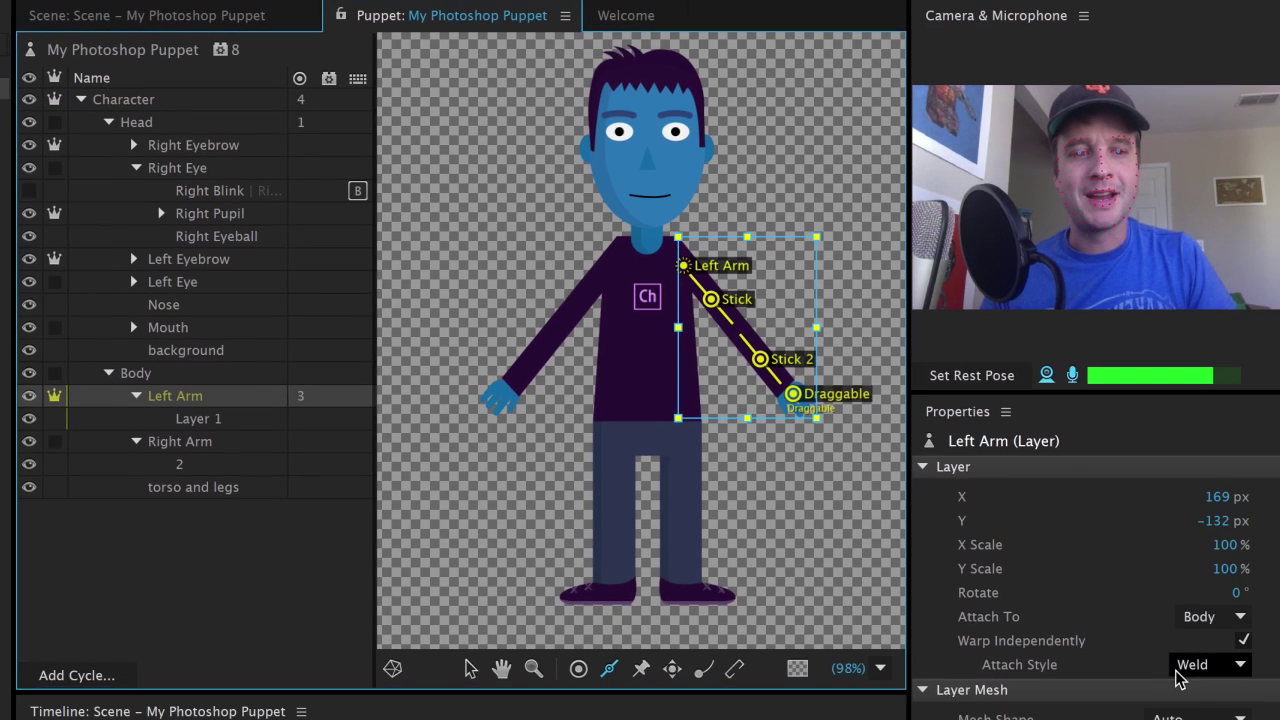
click(1266, 716)
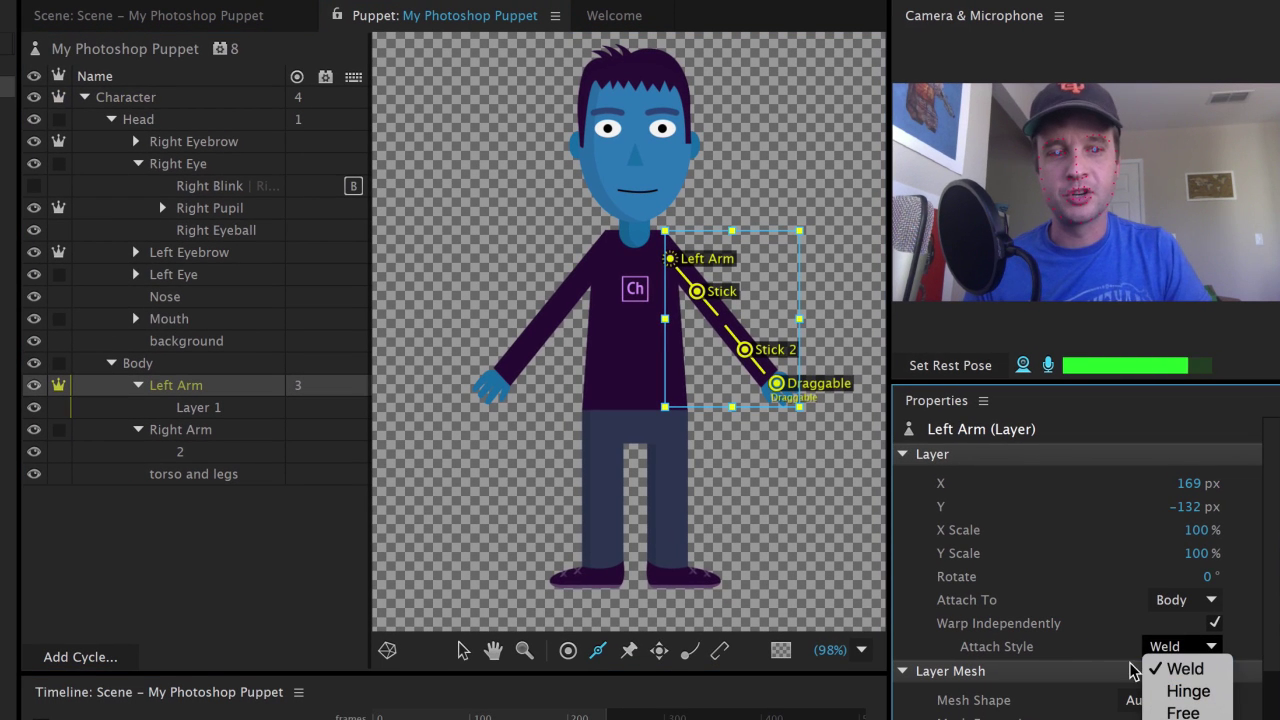
click(1166, 662)
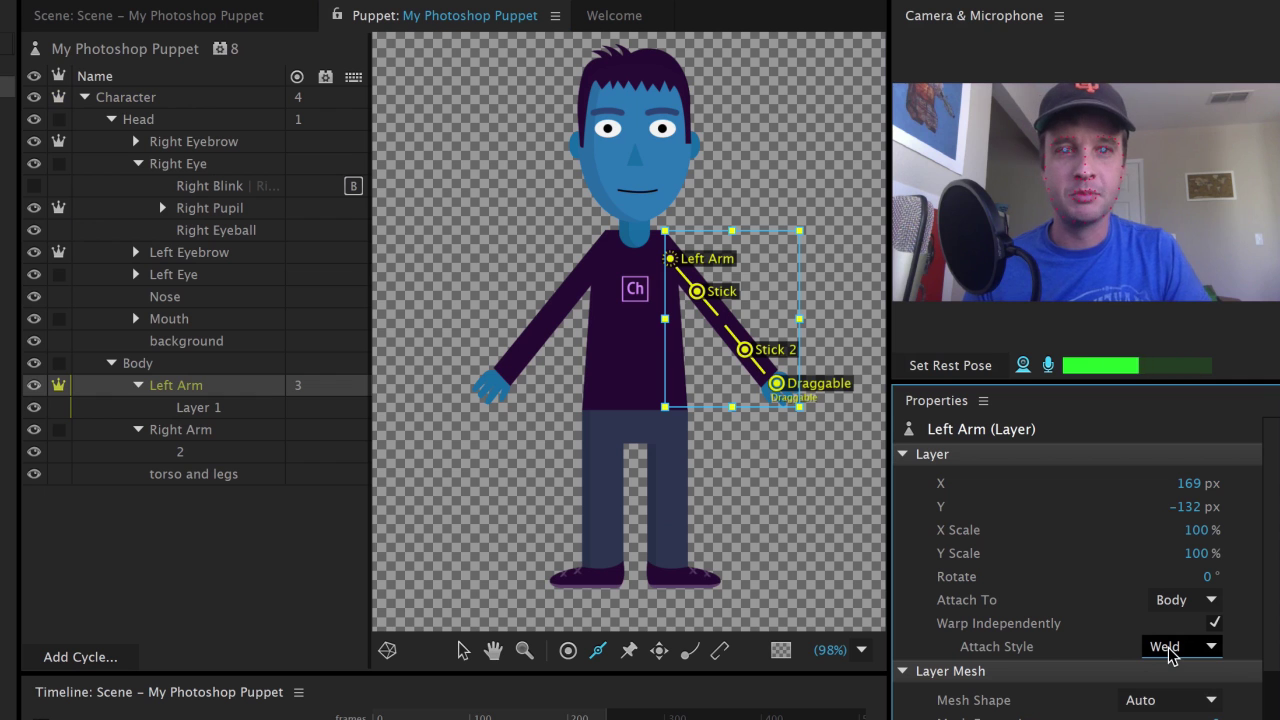
click(191, 17)
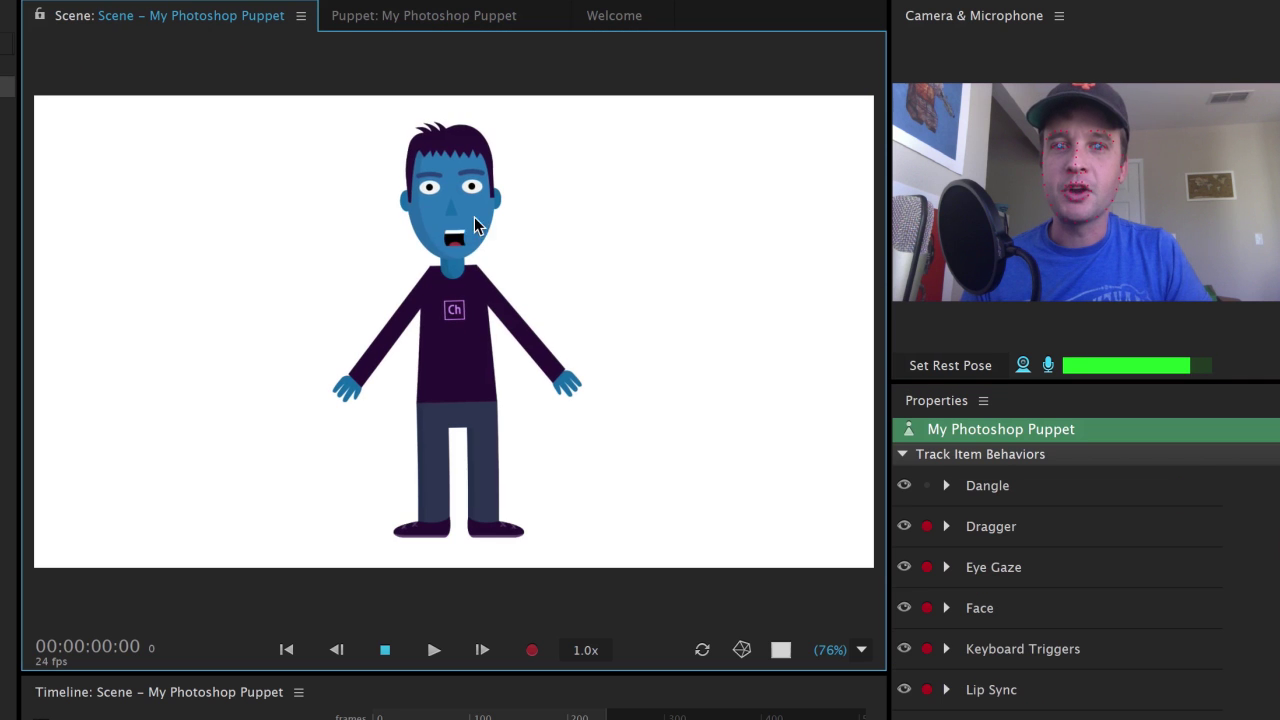
drag(603, 371, 497, 355)
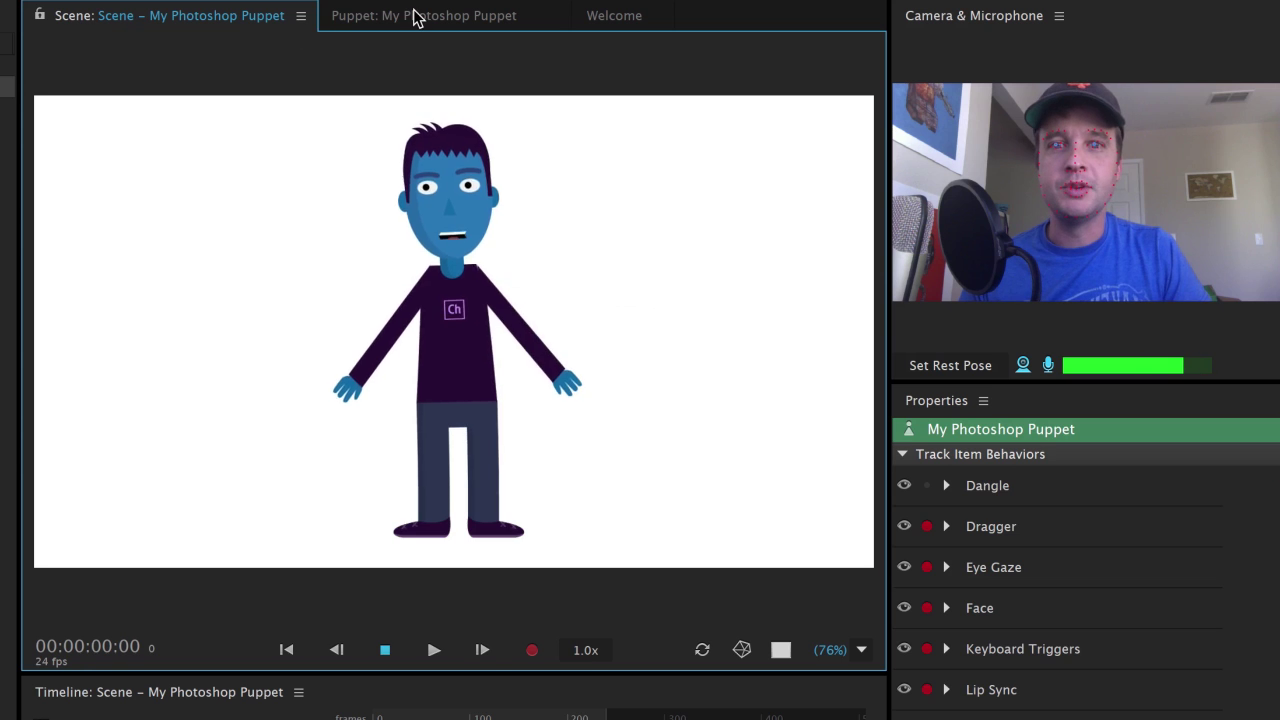
Staple the Left Arm to the Body at the shoulder and test the arm's movement in the scene
click(414, 17)
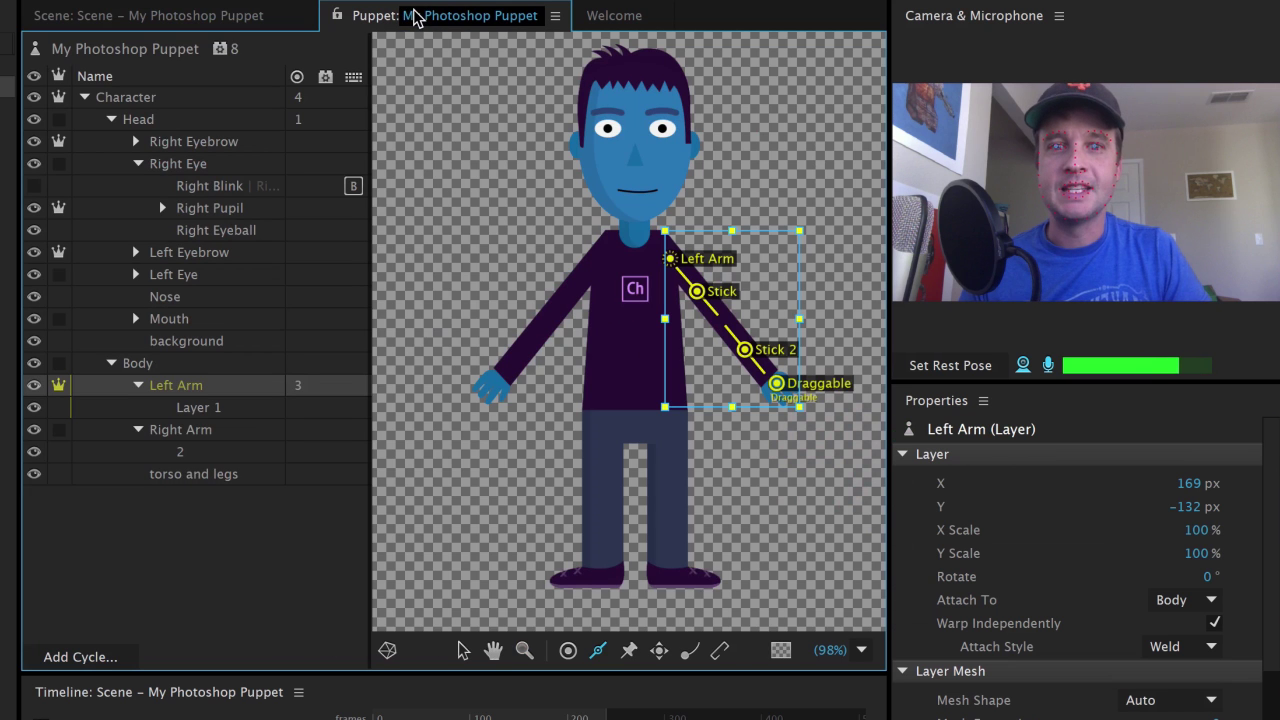
click(721, 652)
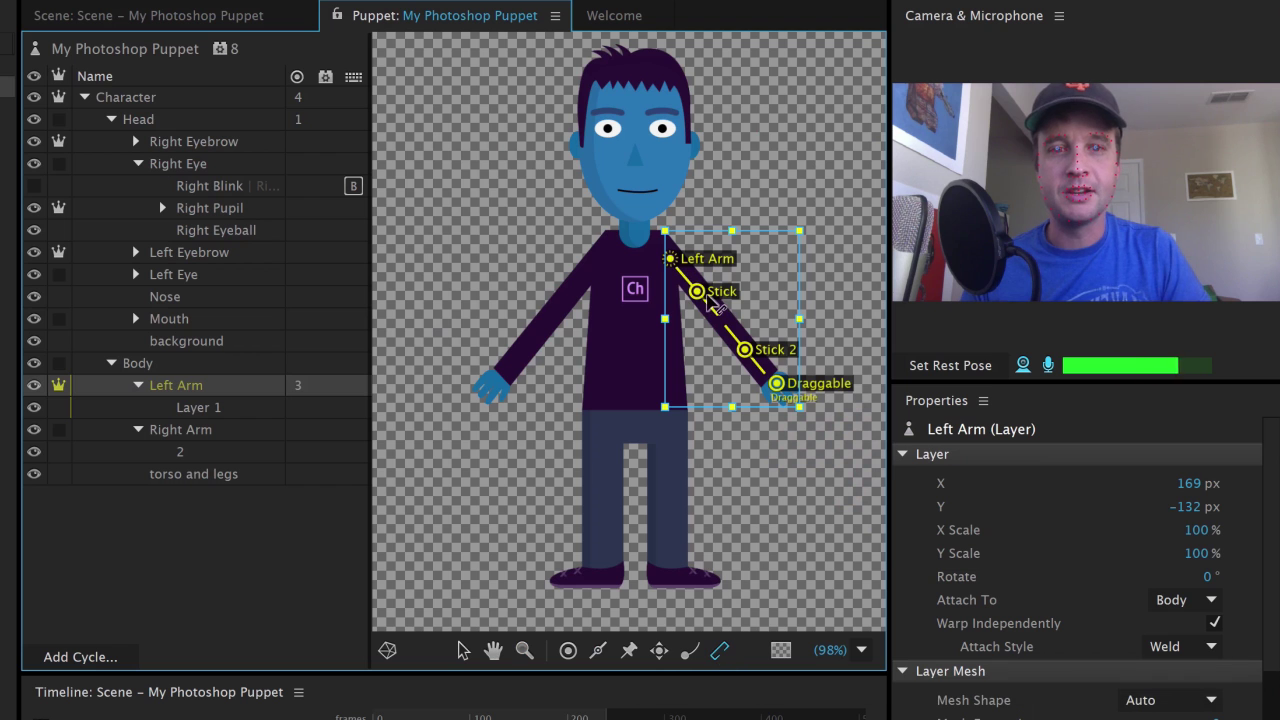
click(671, 259)
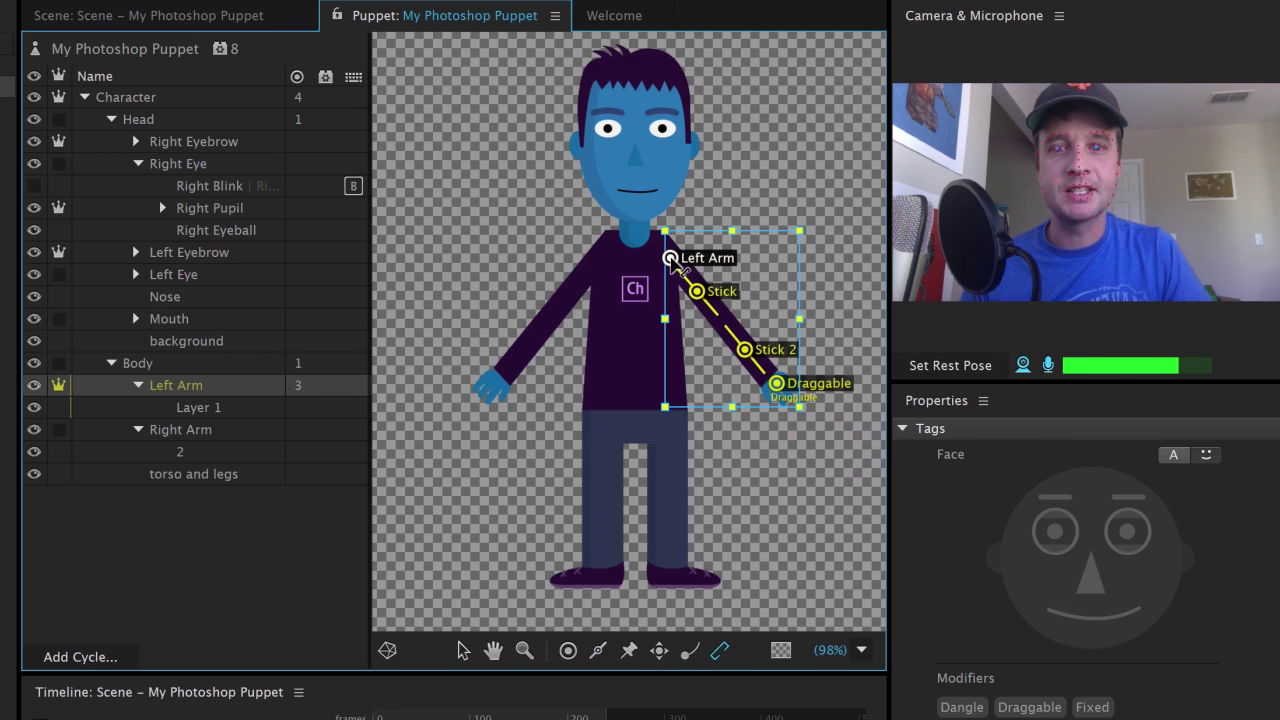
click(252, 18)
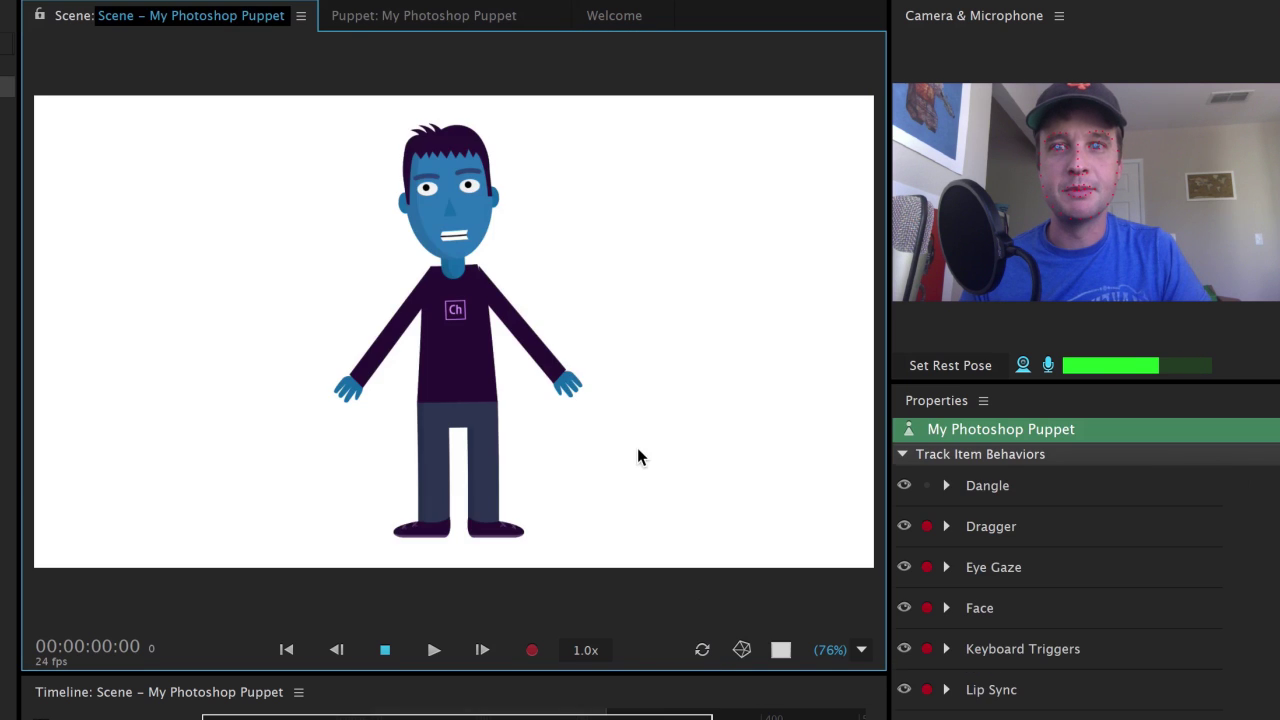
drag(589, 400, 524, 370)
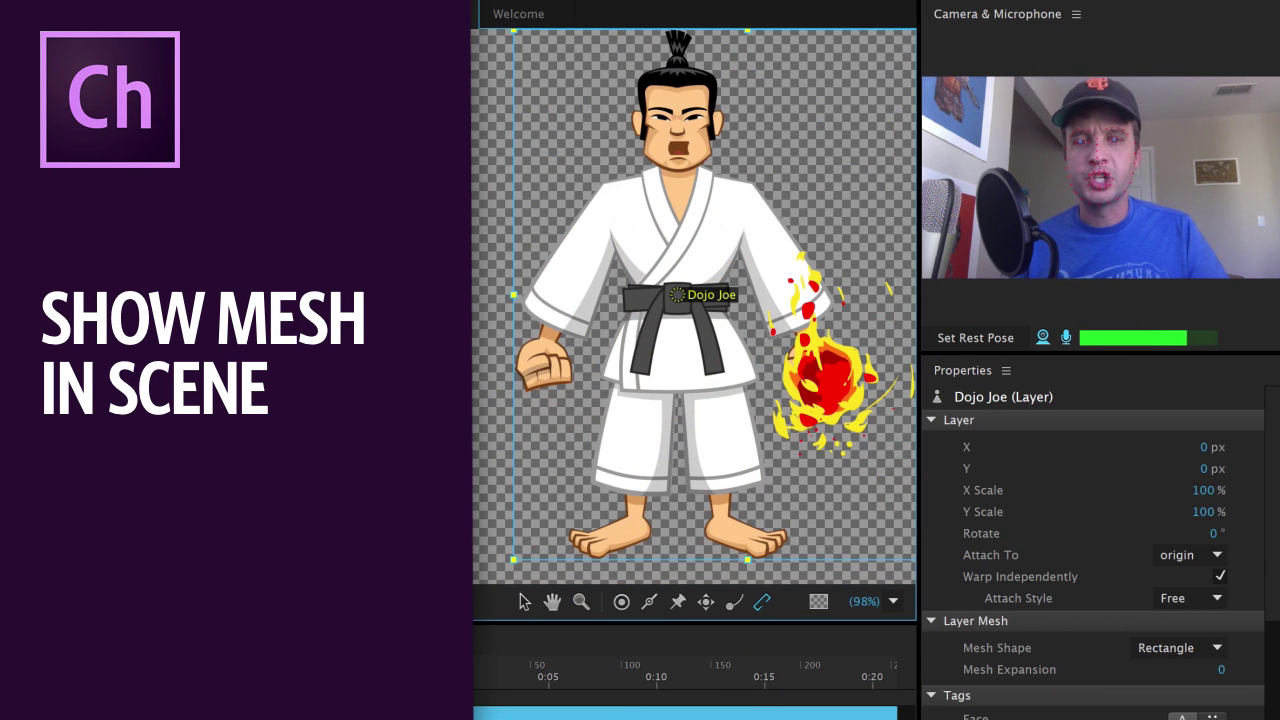
Show the Dojo Joe puppet's mesh and set its Mesh Shape to Contour
click(455, 602)
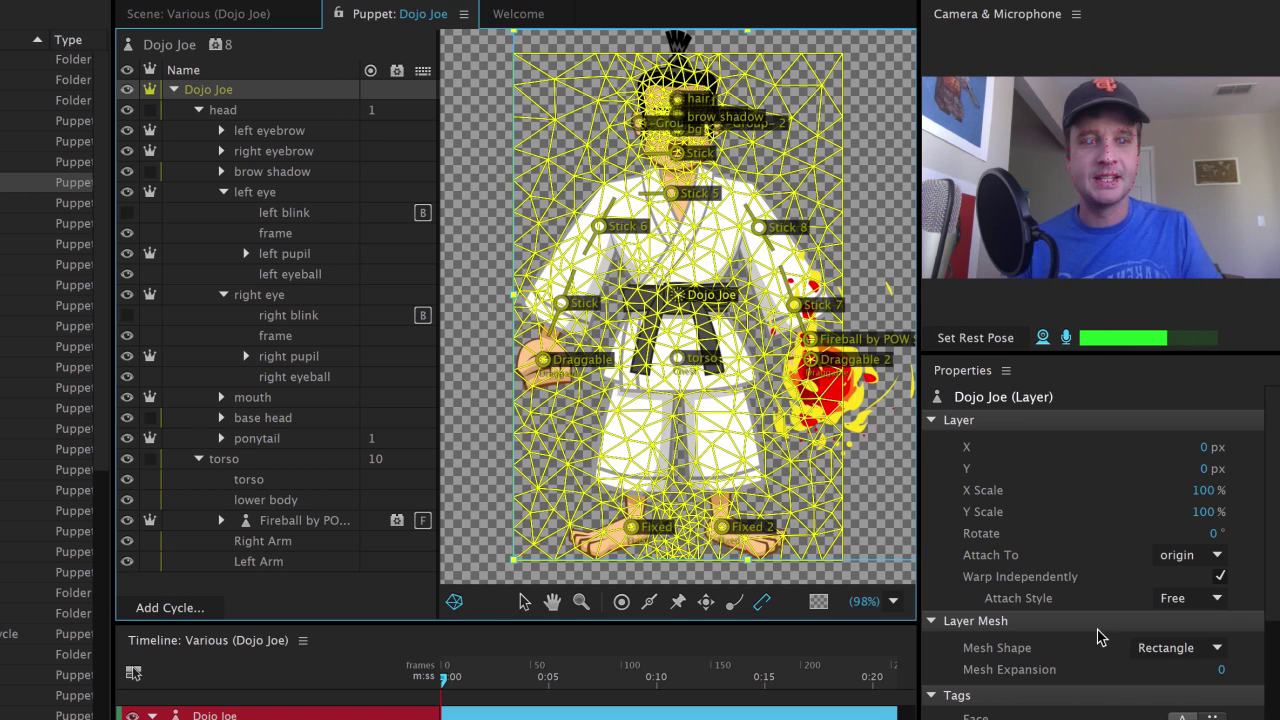
click(1143, 648)
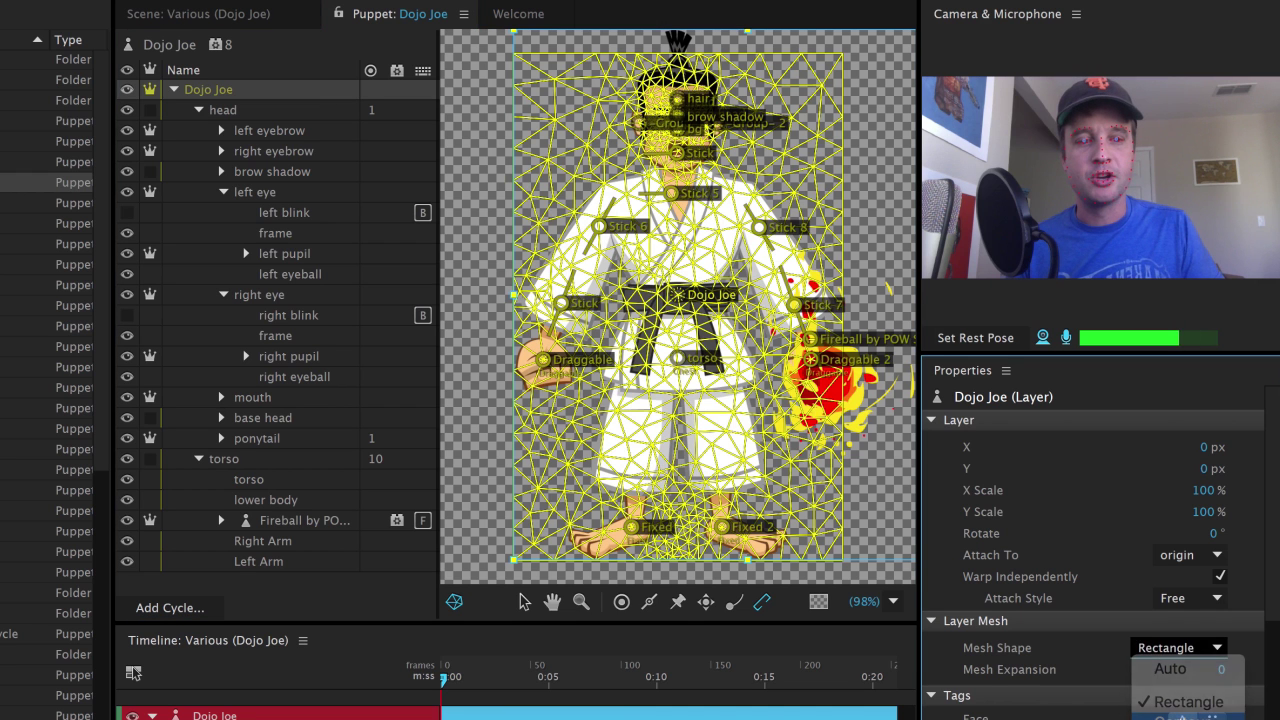
click(1186, 717)
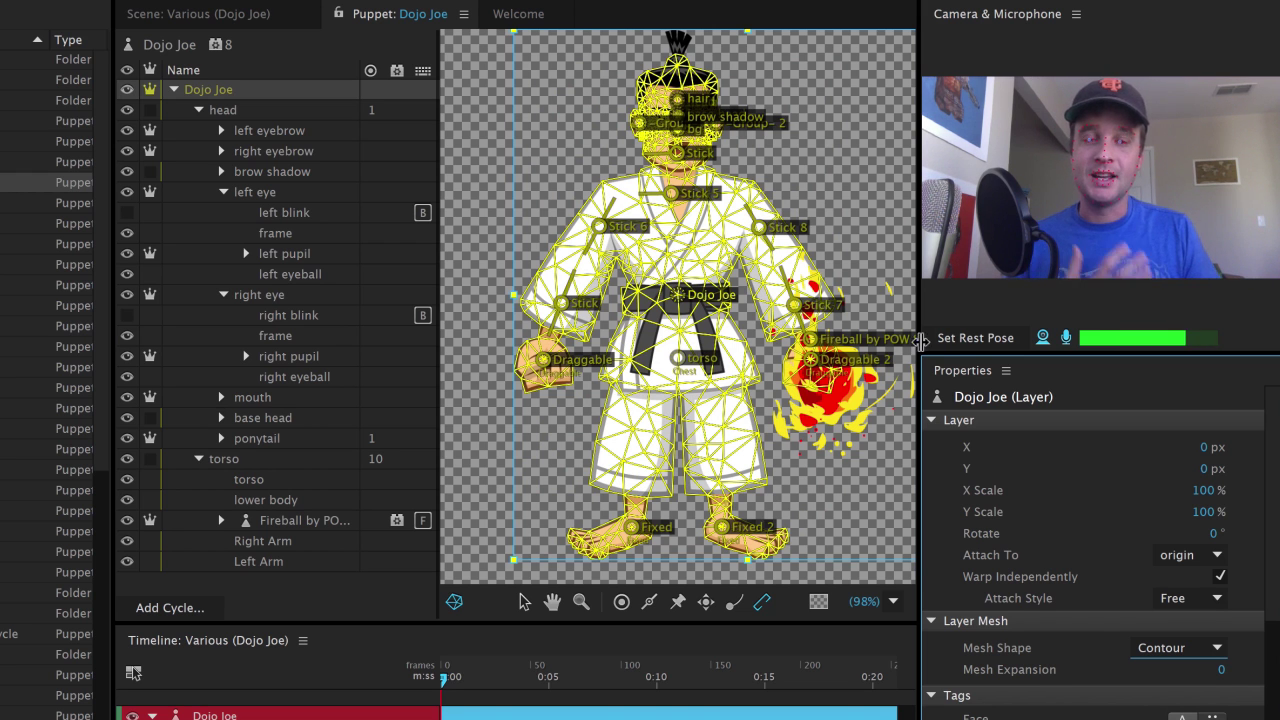
Show the mesh in the Various (Dojo Joe) scene and test it by moving the hands and triggering the fireball
click(248, 16)
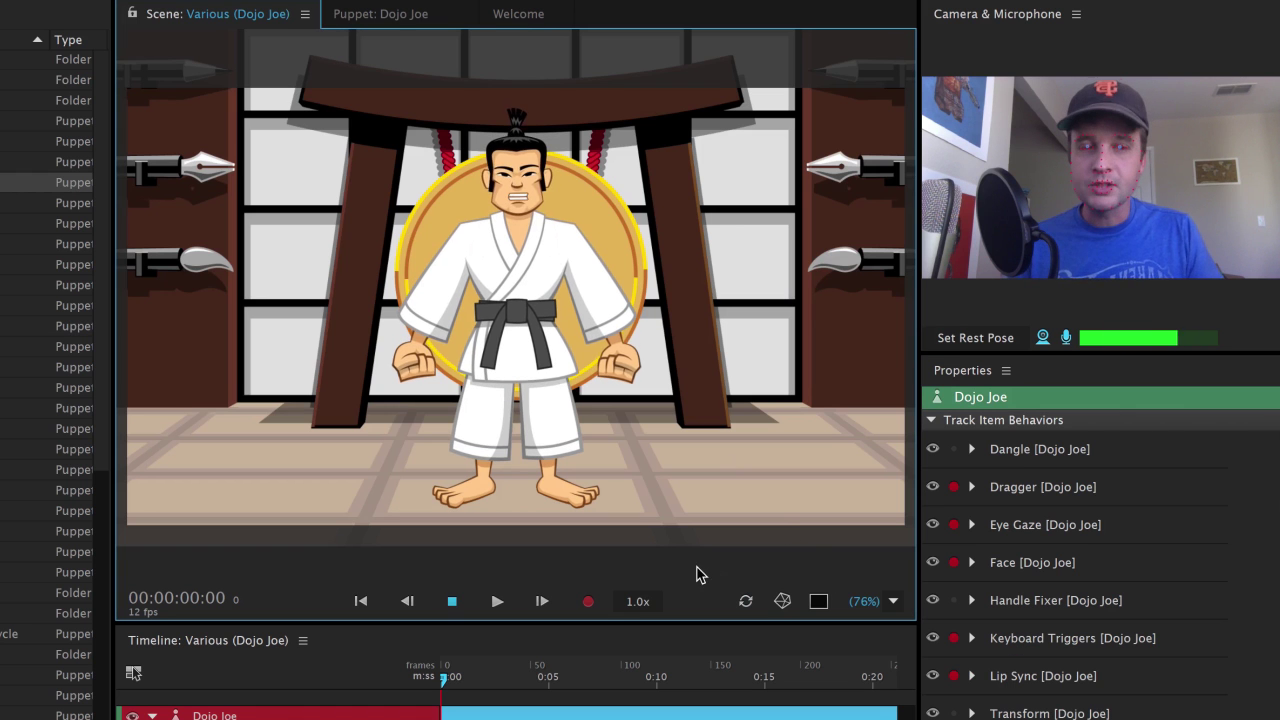
click(781, 601)
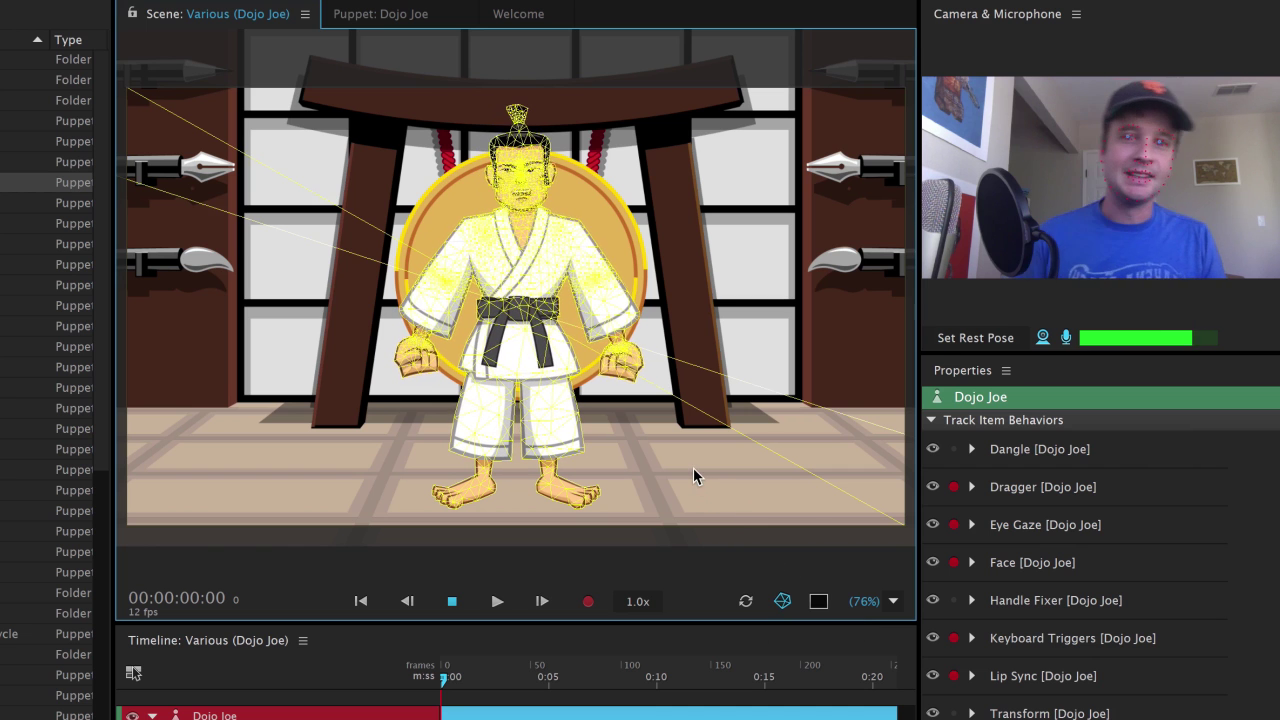
drag(372, 340, 365, 265)
drag(603, 394, 634, 280)
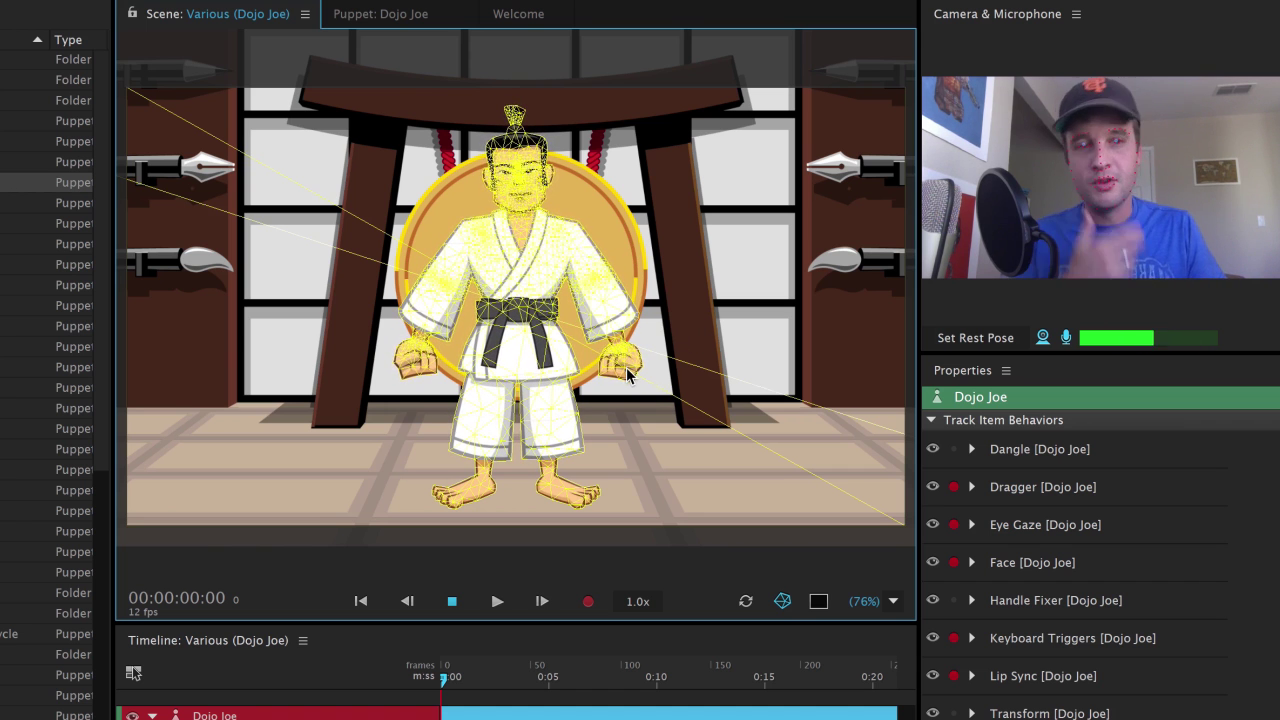
drag(628, 372, 675, 262)
key(f)
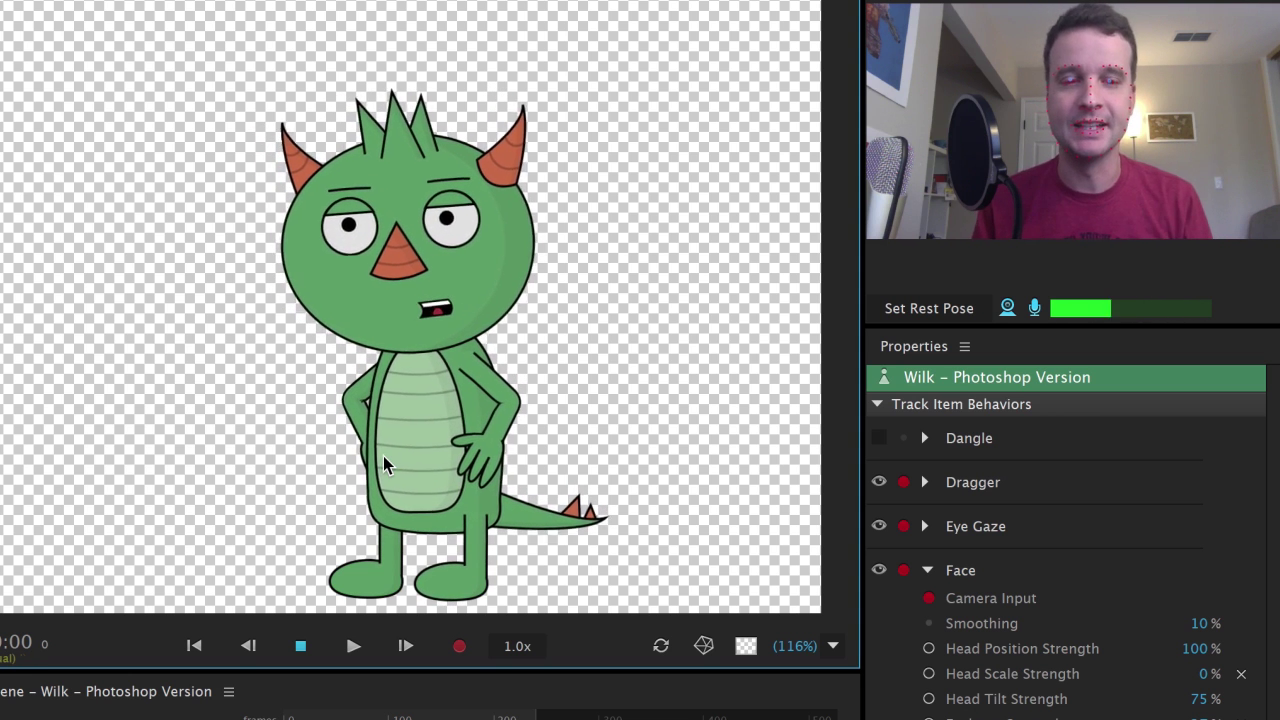
Trigger Wilk's outfit with the hat, glasses and plaid shirt, and raise the hand holding the phone in the scene
key(h)
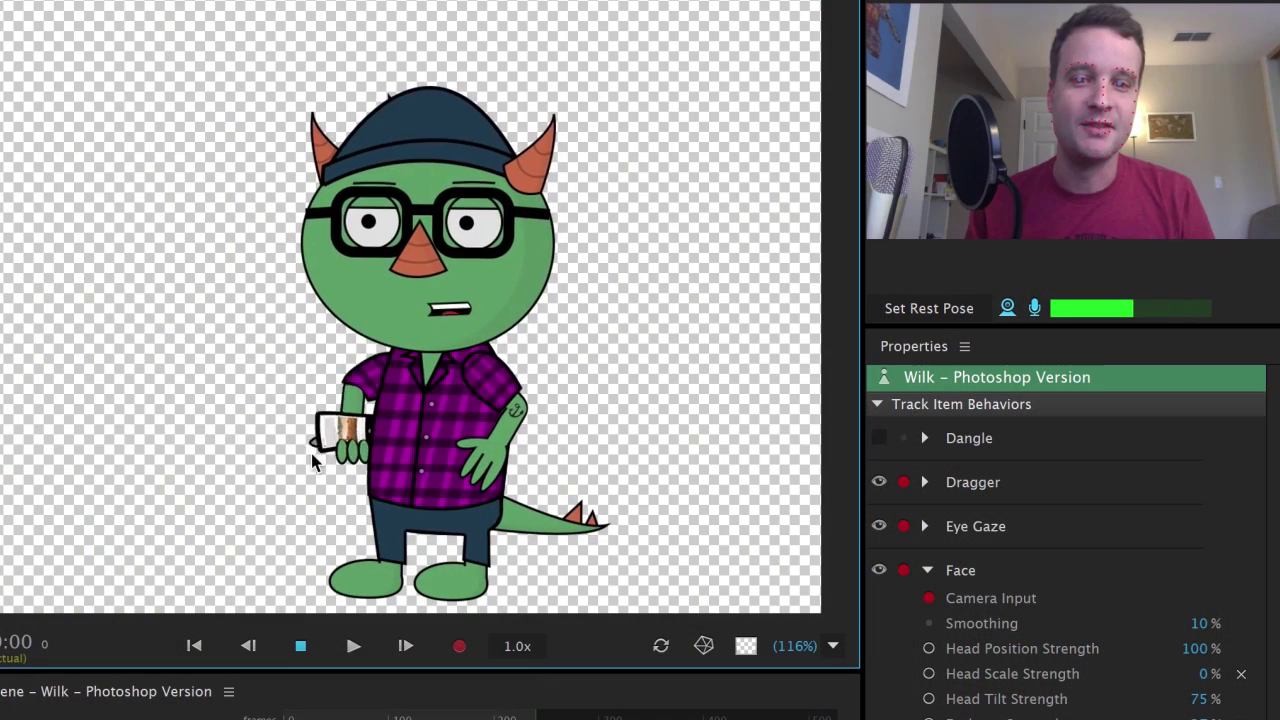
drag(330, 462, 287, 387)
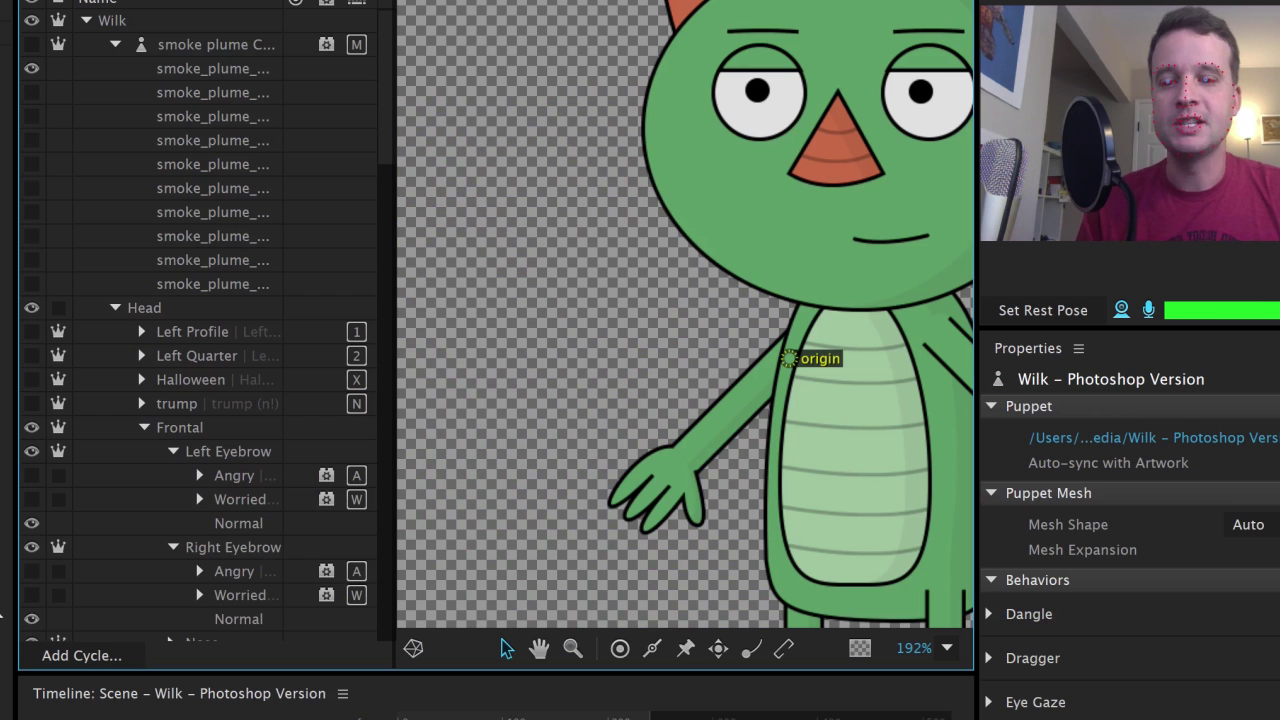
Add a cycle to the Wilk puppet from the flash_c image sequence in the Flashes folder, importing flash_c_0001.png after previewing the frames
click(131, 651)
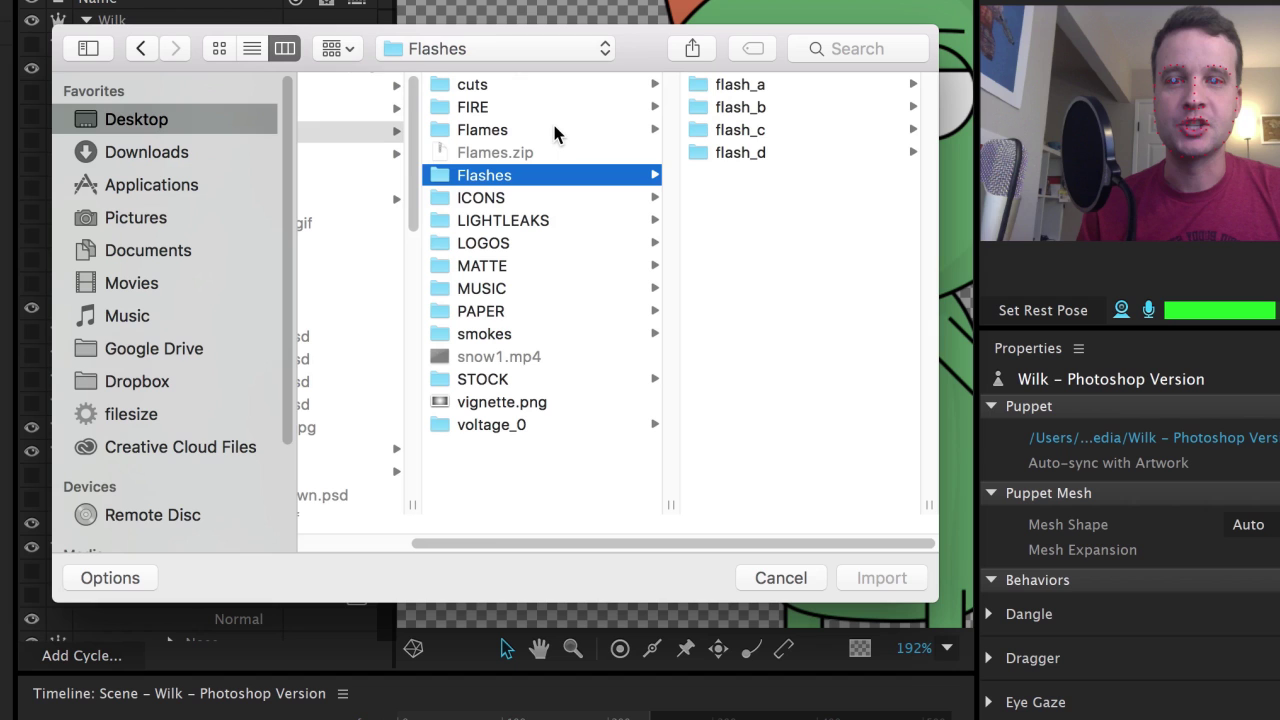
click(789, 134)
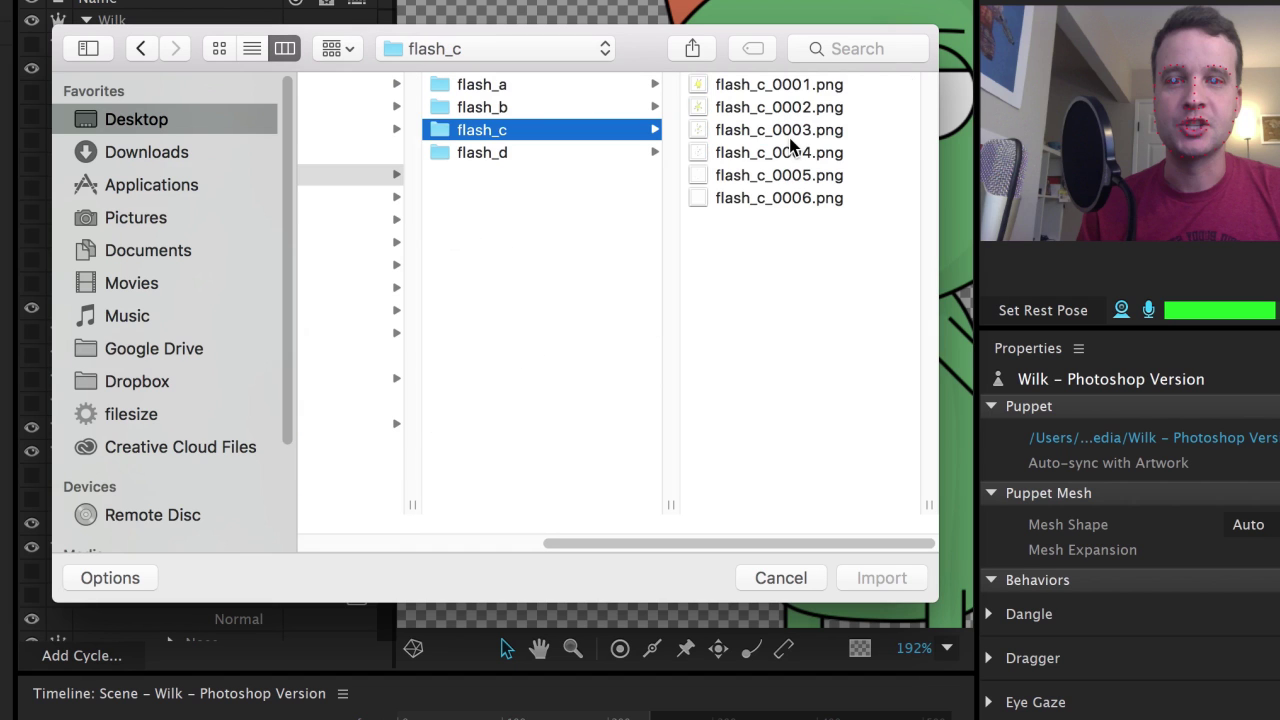
click(813, 80)
key(Down)
key(Down)
key(Down)
key(Down)
key(Down)
key(Up)
key(Up)
key(Up)
key(Up)
key(Up)
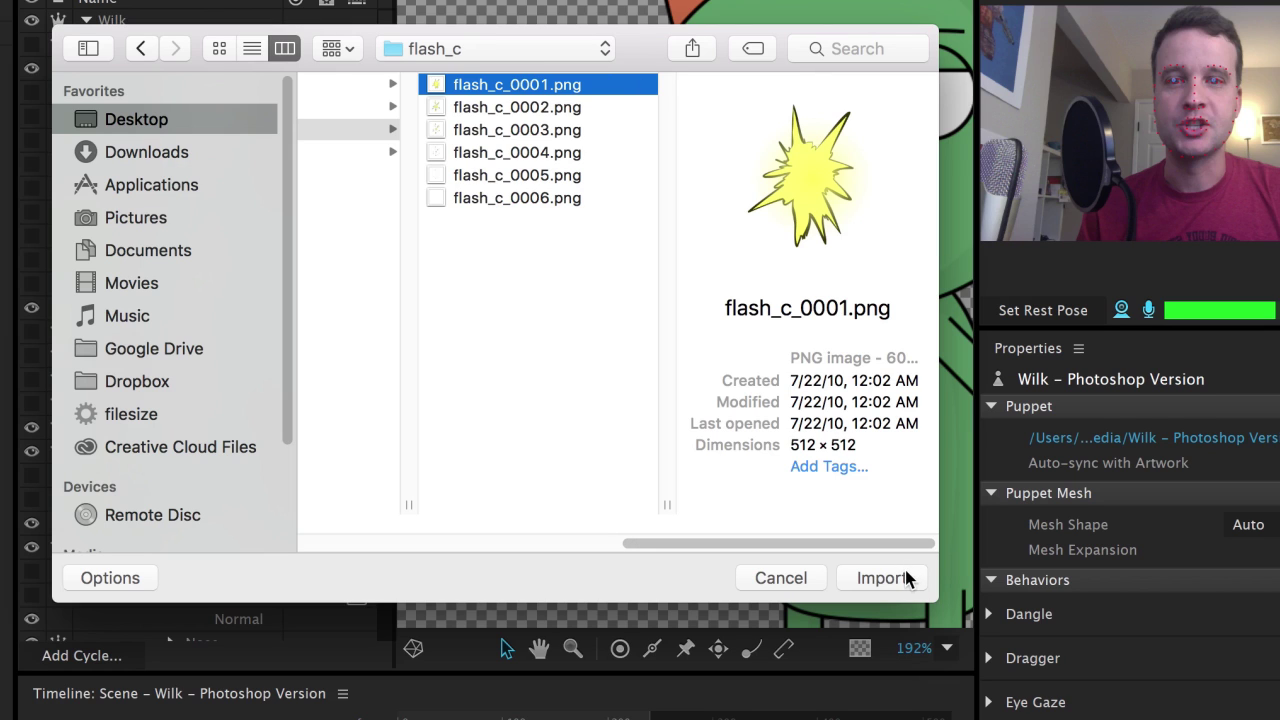
click(880, 578)
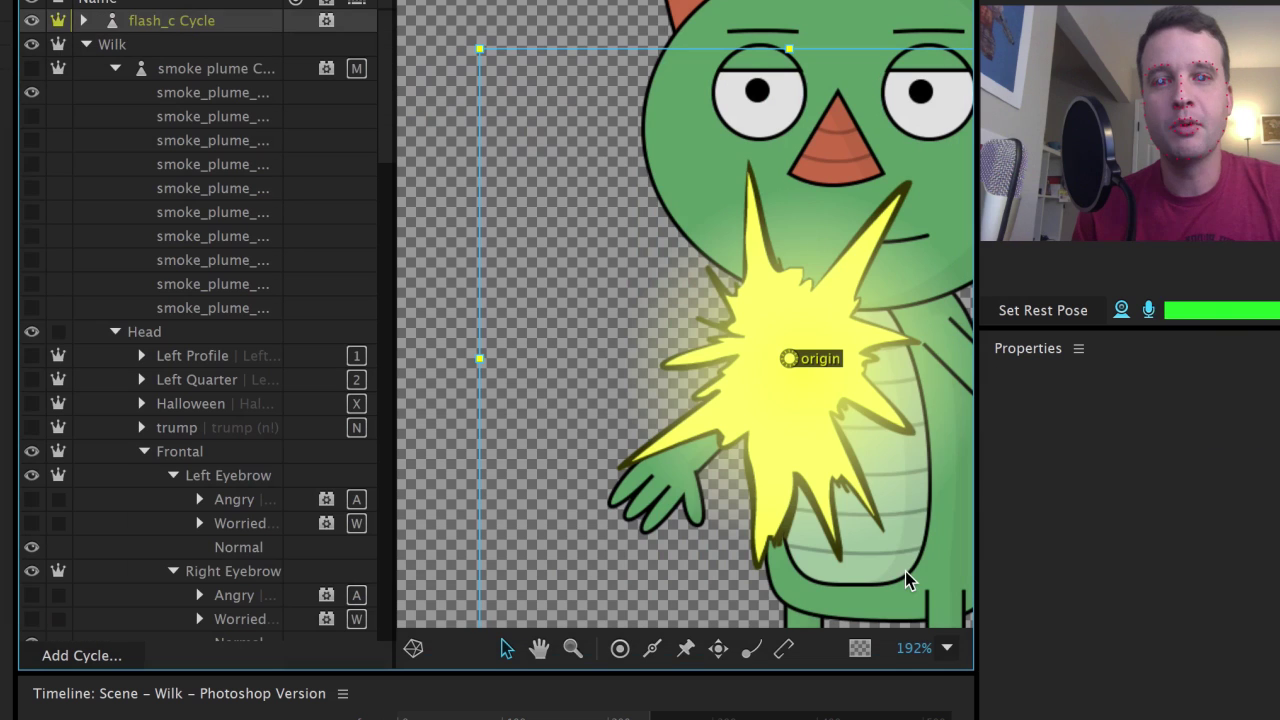
Place the flash_c Cycle layer over Wilk's outstretched hand and set its trigger key to F
click(193, 22)
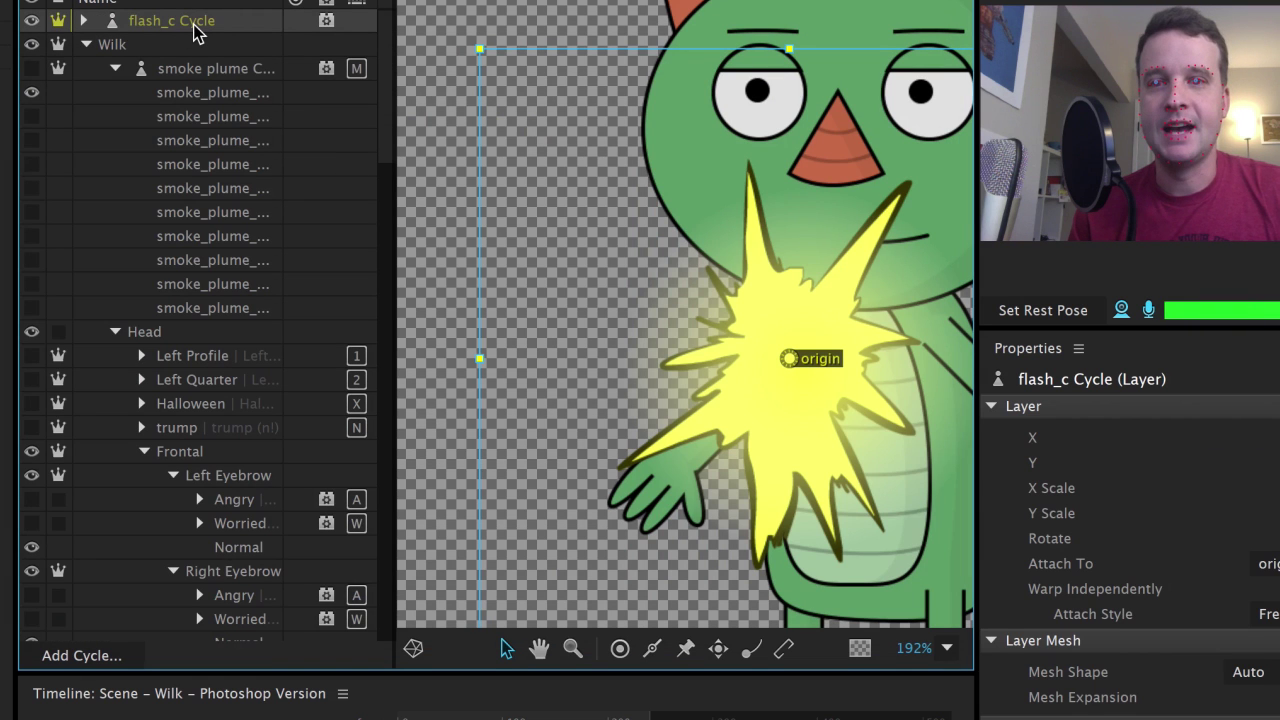
drag(816, 449, 525, 337)
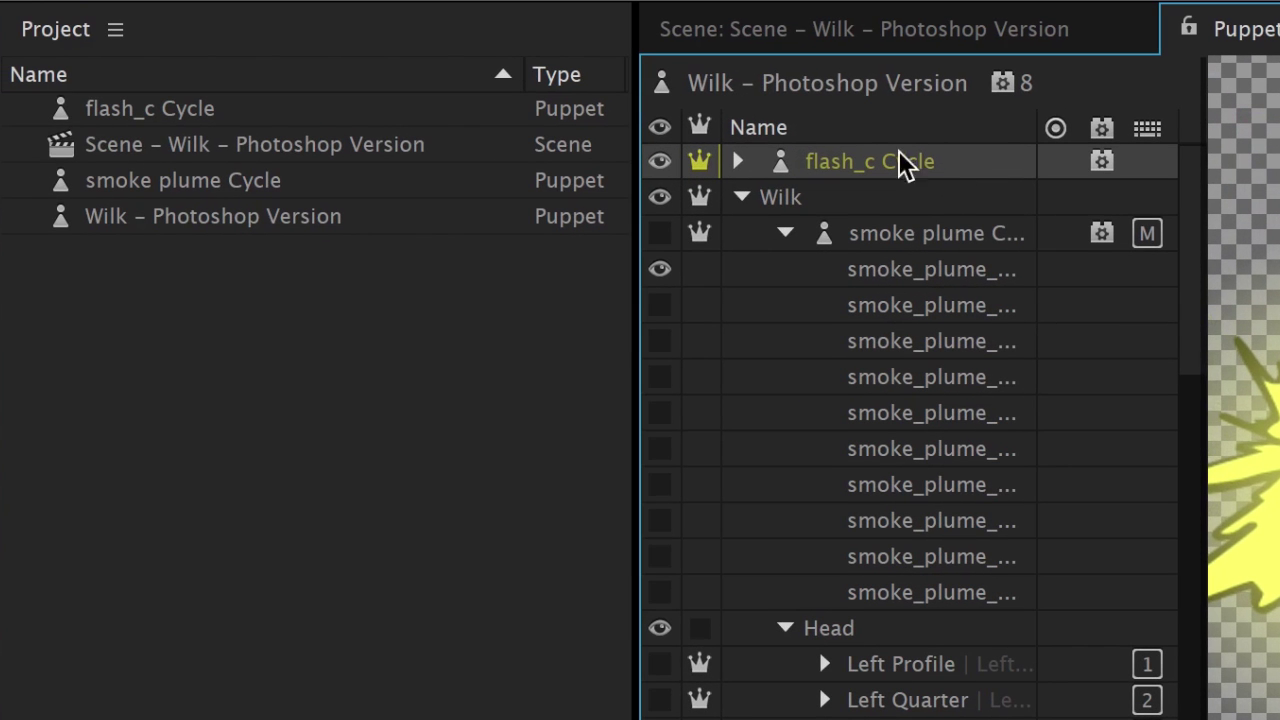
click(316, 109)
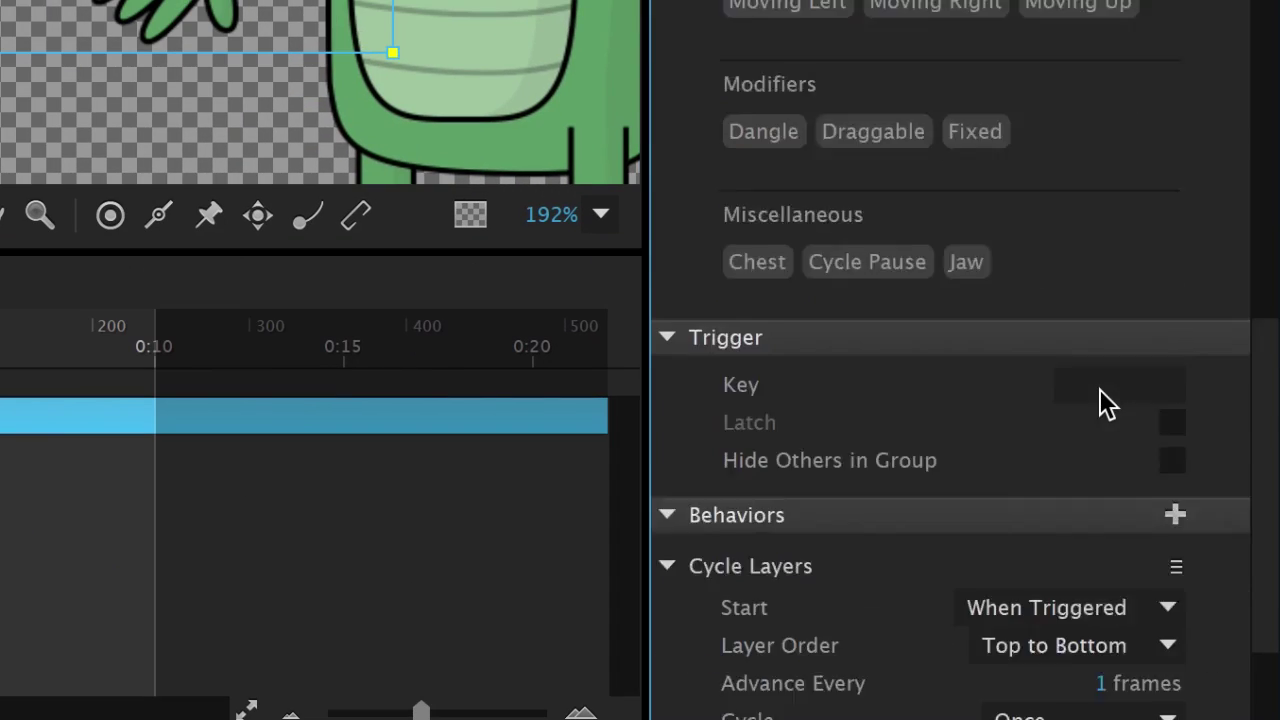
scroll(1099, 404, down, 4)
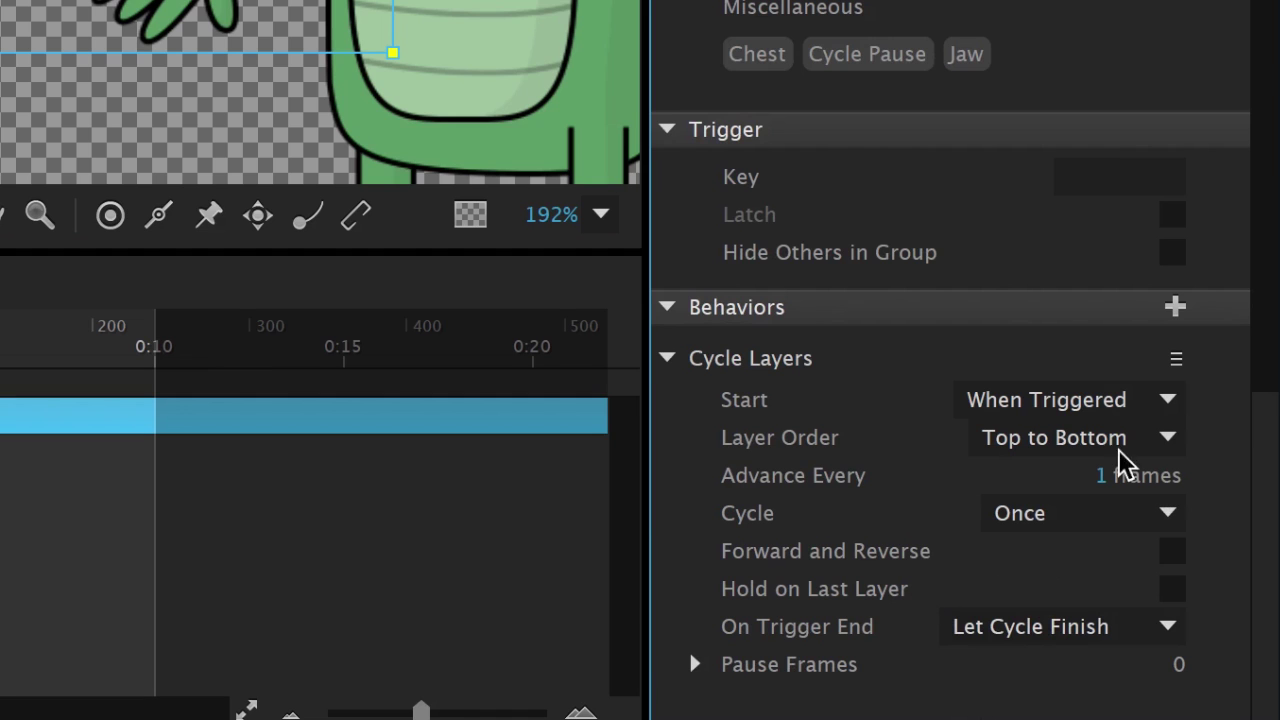
click(1134, 177)
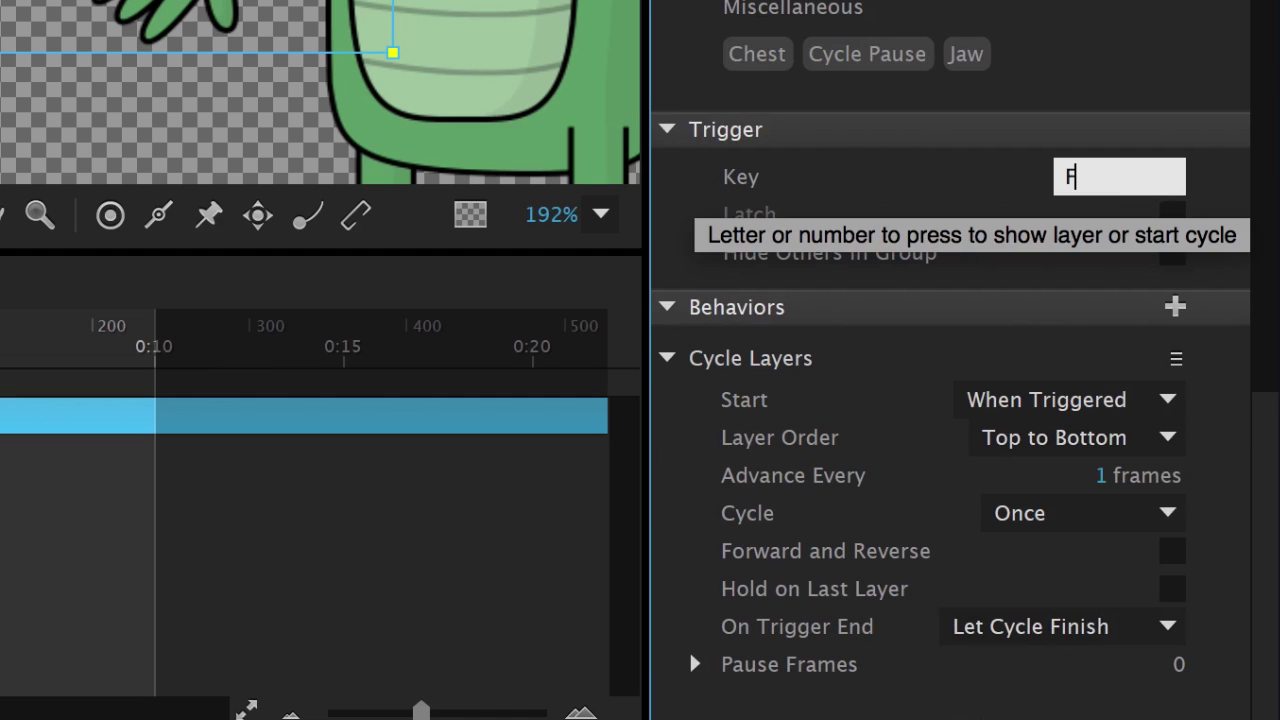
click(885, 198)
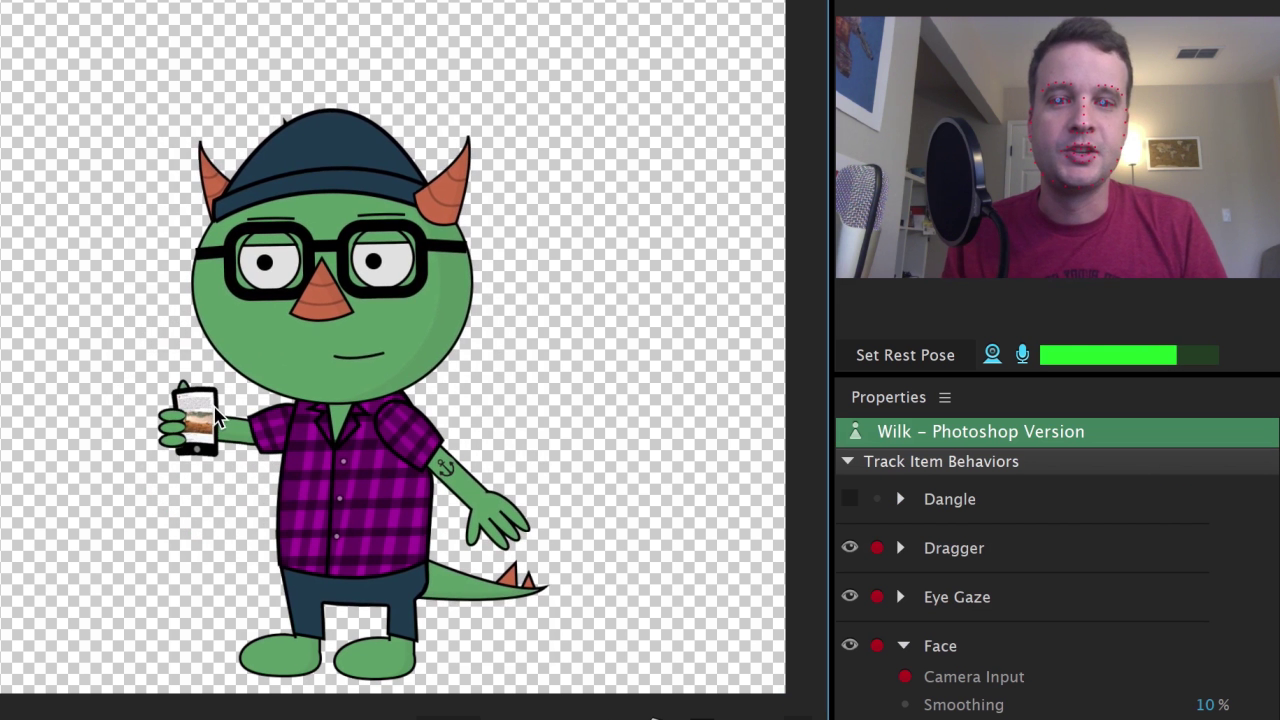
Test the flash cycle by triggering it repeatedly in the Wilk scene while the puppet holds up the phone
key(f)
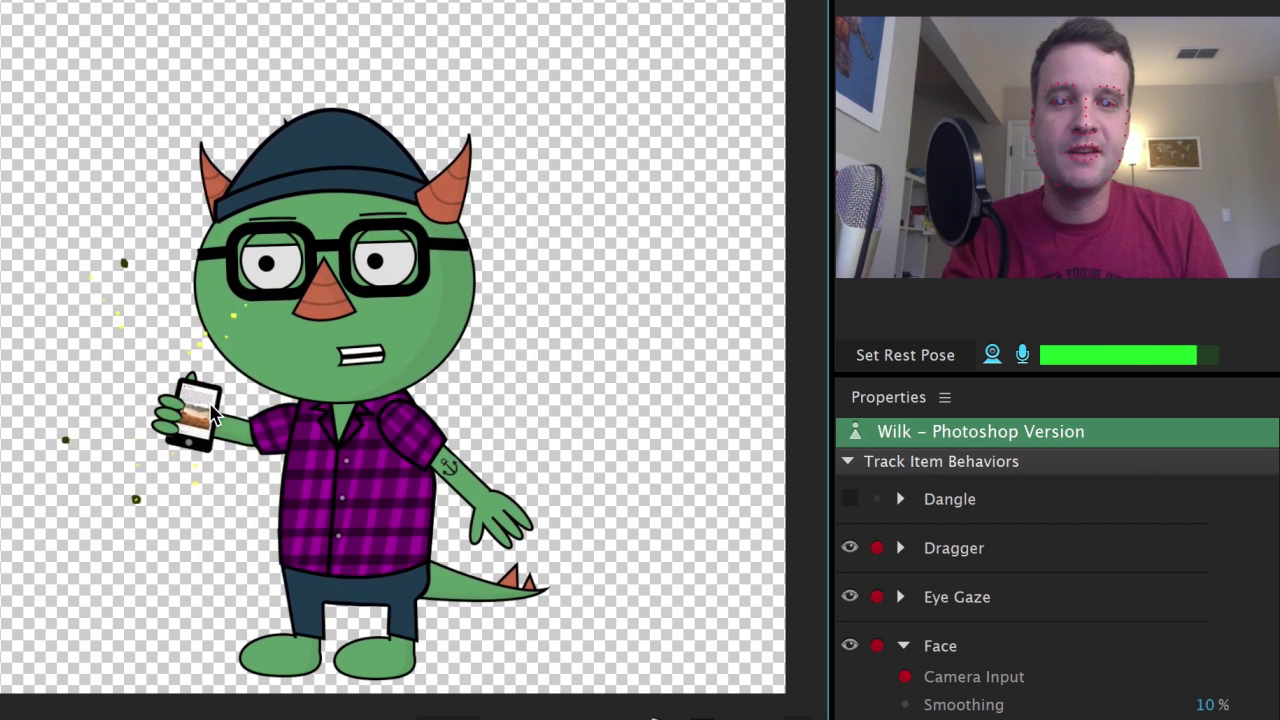
key(f)
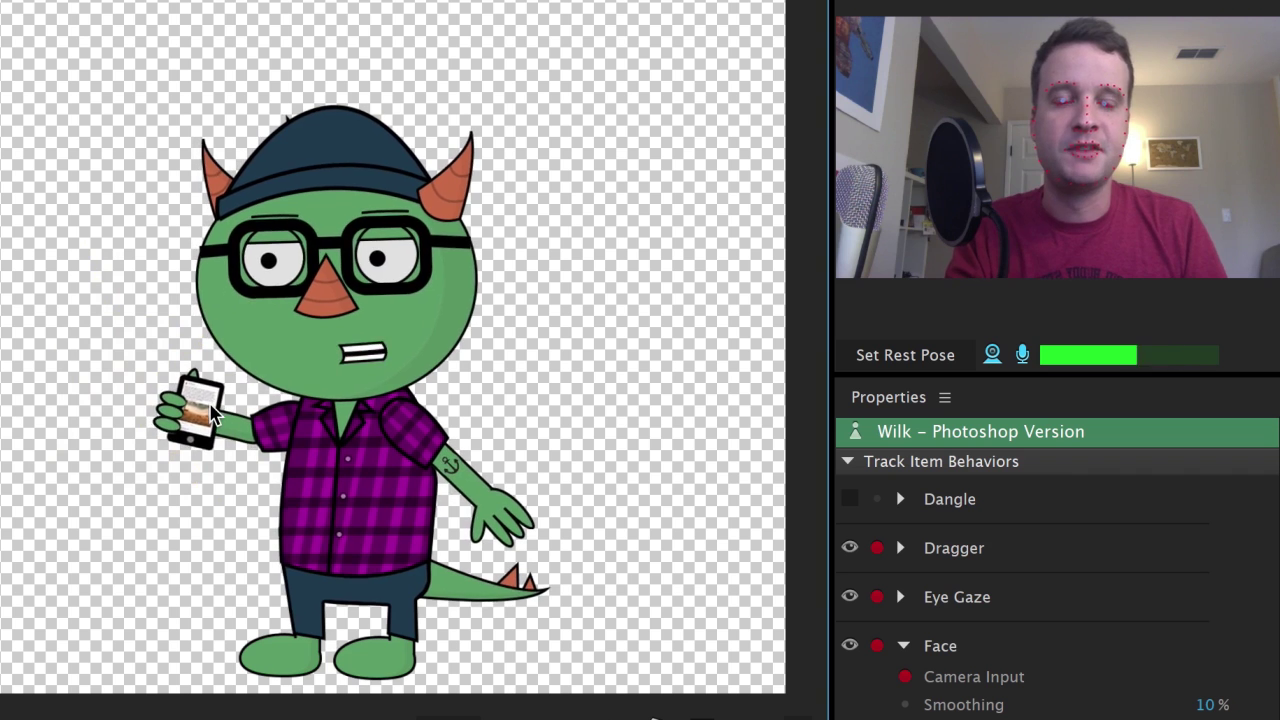
key(f)
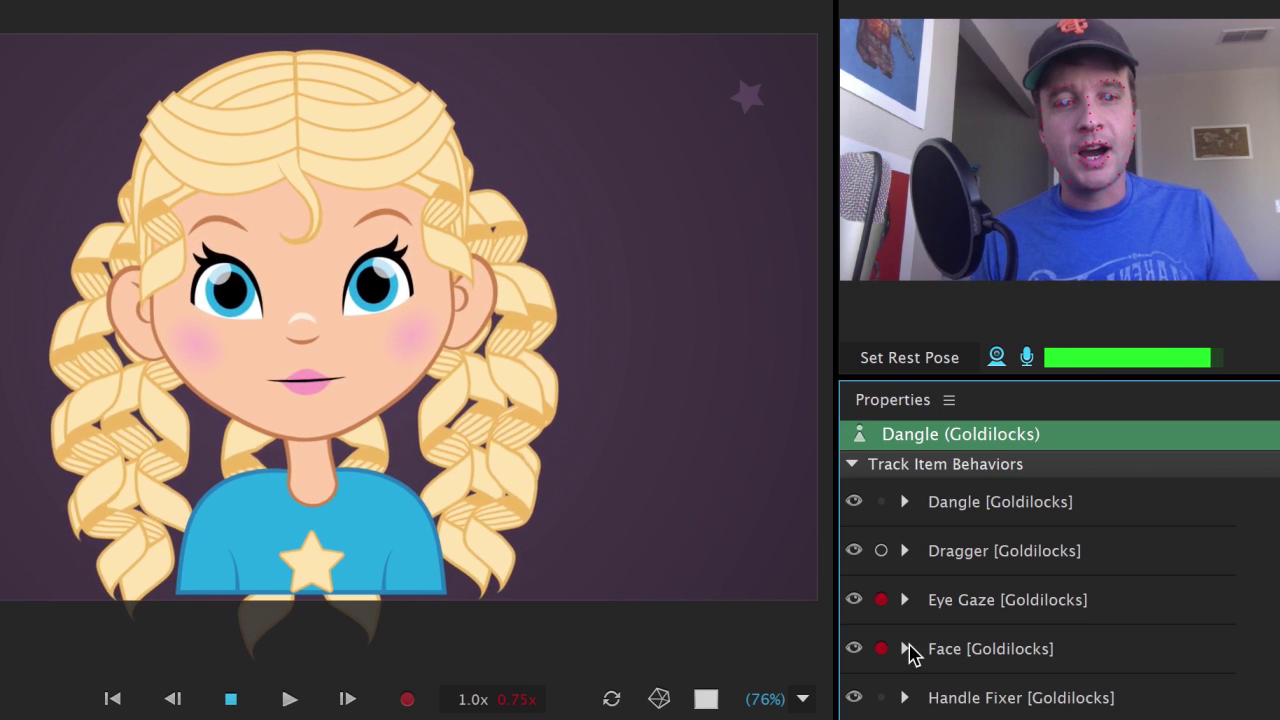
Expand Goldilocks' Face and Eye Gaze behavior settings and record a new Eye Gaze take with Mouse & Touch Input
click(906, 650)
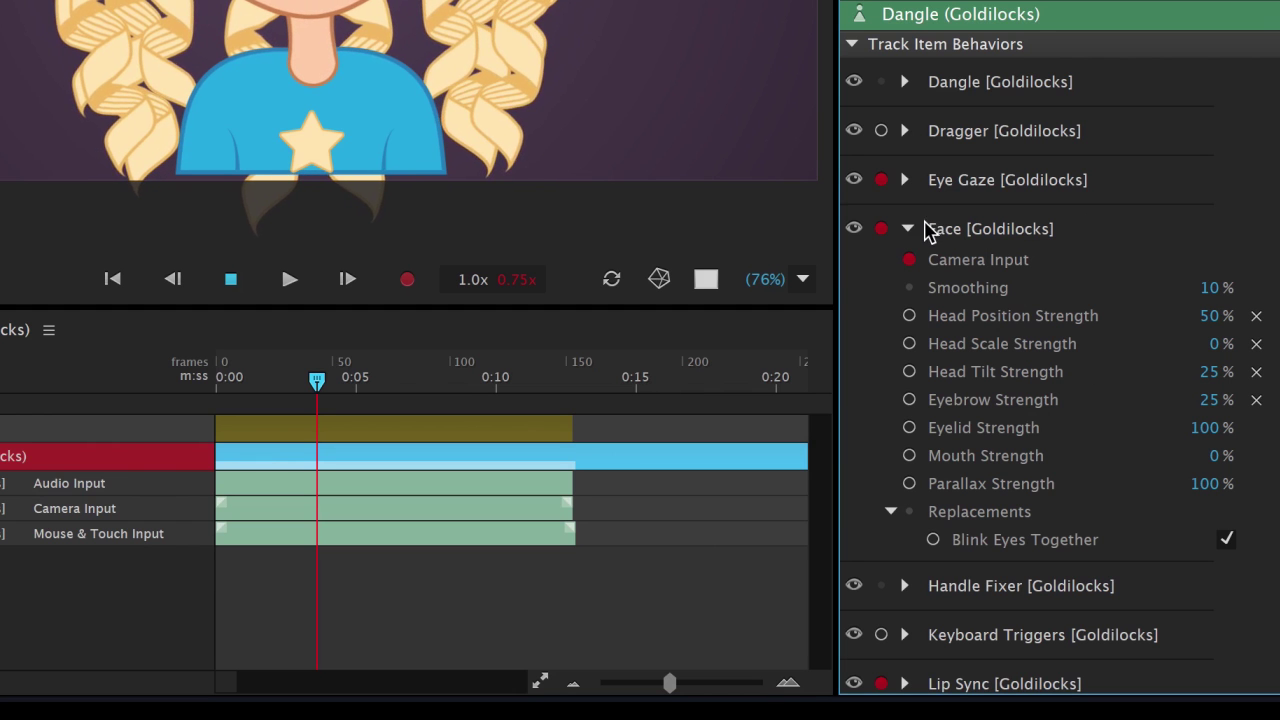
click(906, 181)
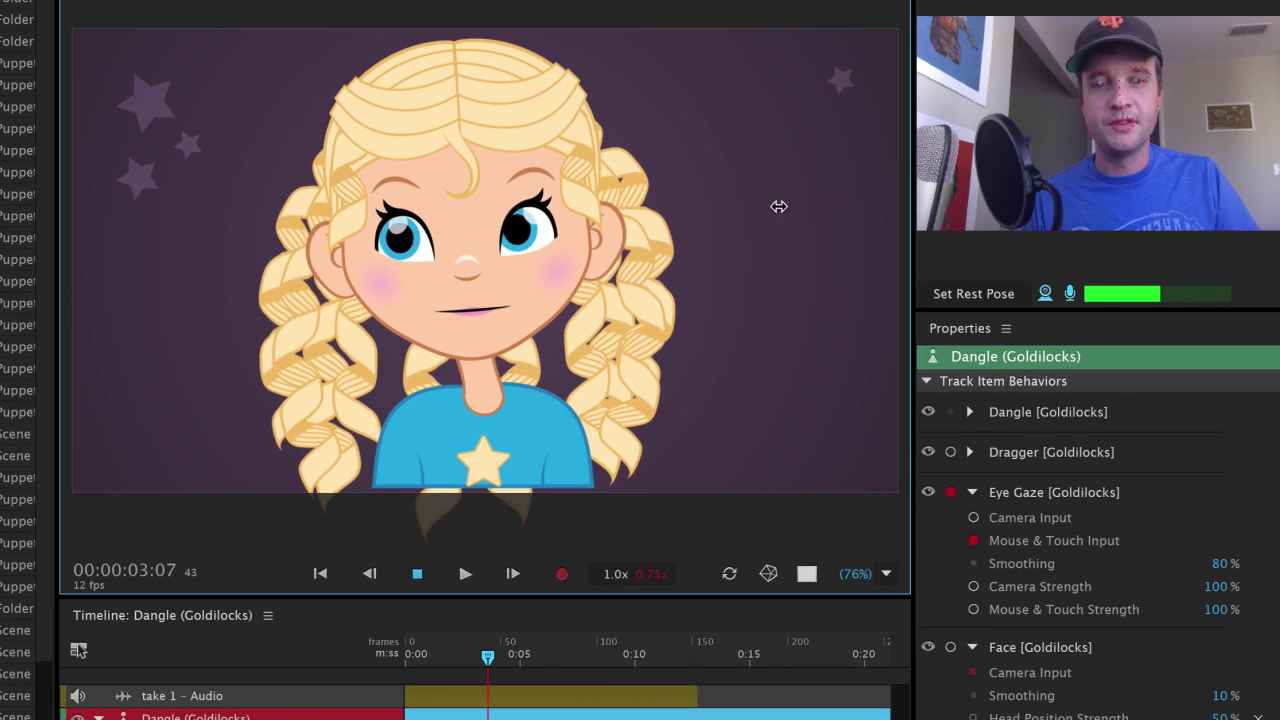
click(562, 574)
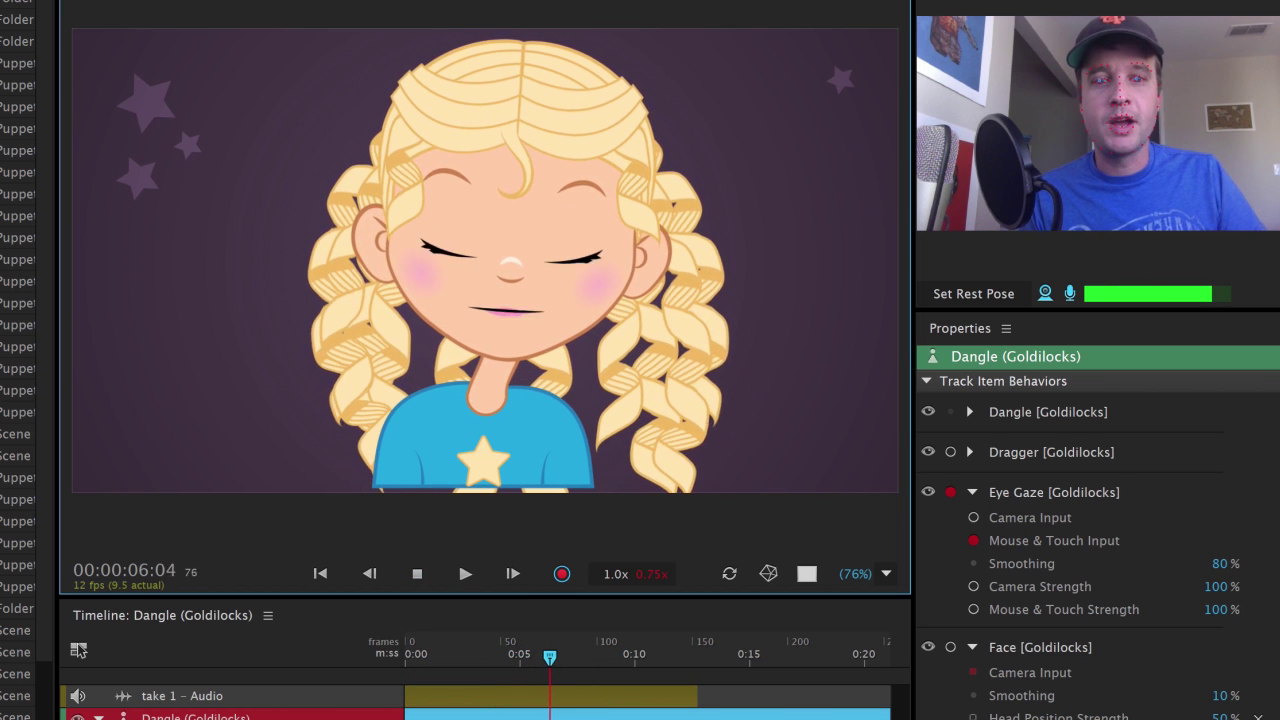
click(563, 574)
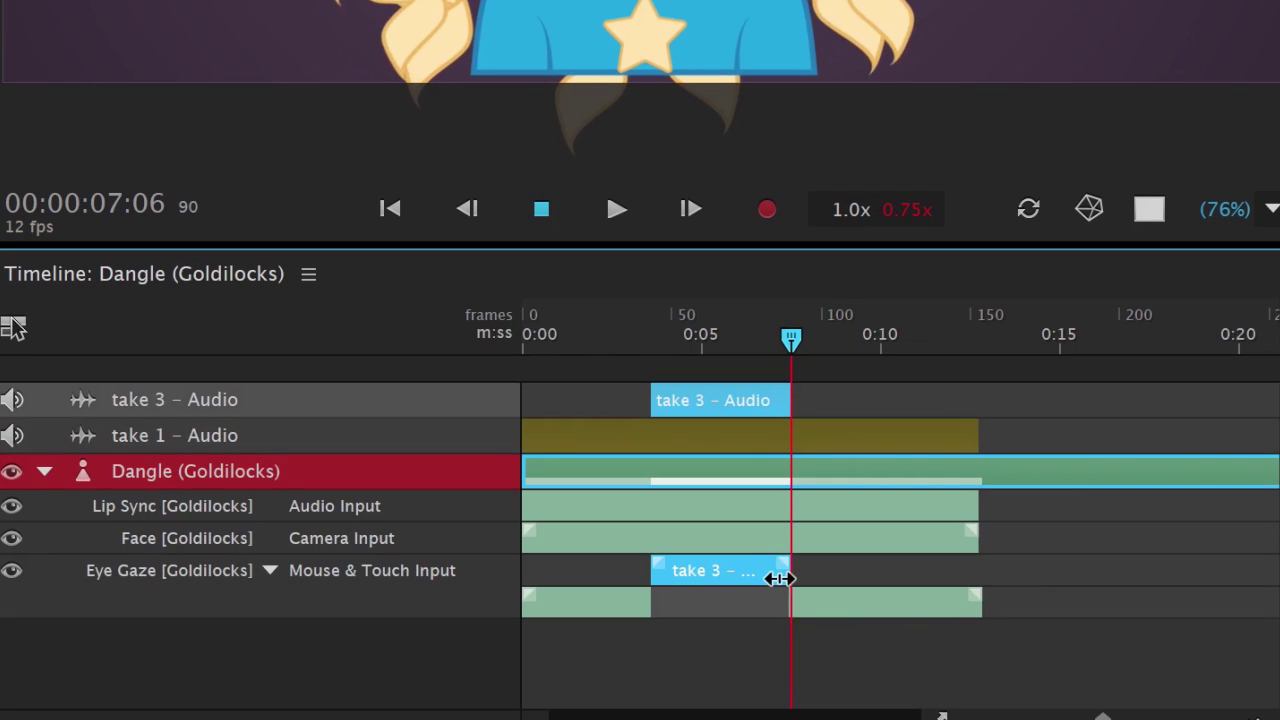
Adjust the blend handle at the end of the take 3 Eye Gaze recording and play back the result
drag(779, 580, 771, 580)
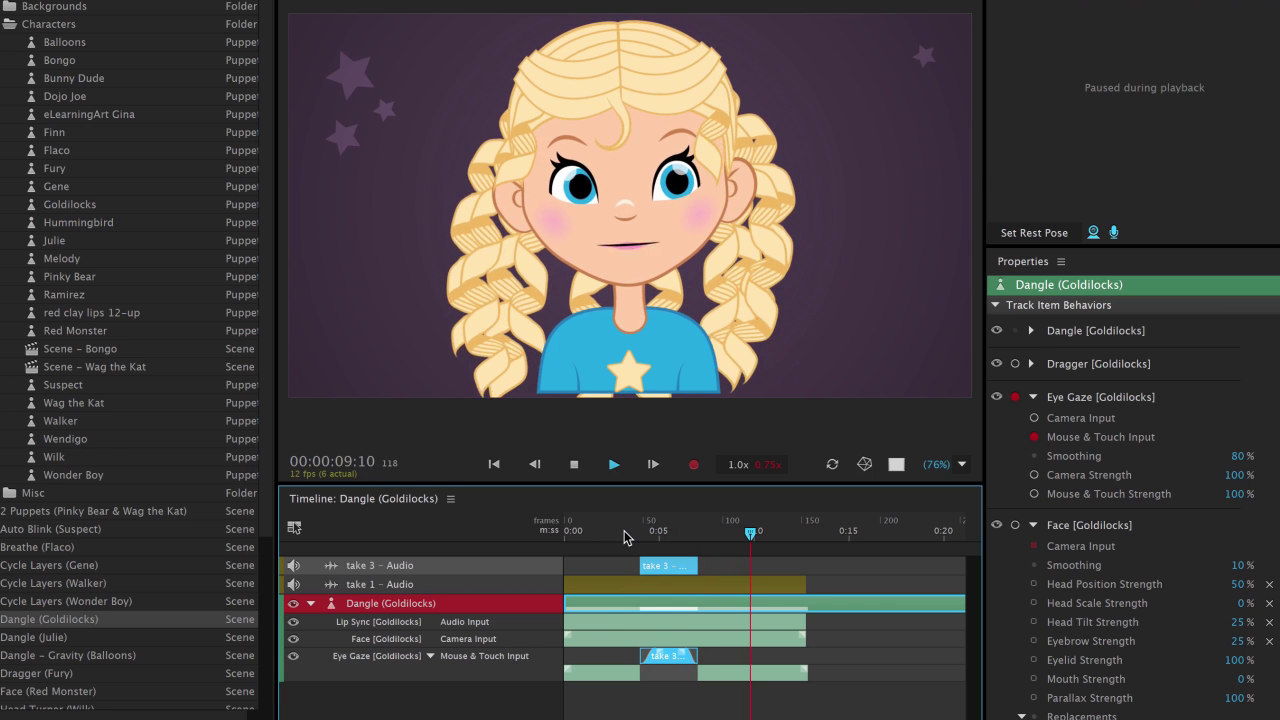
key(space)
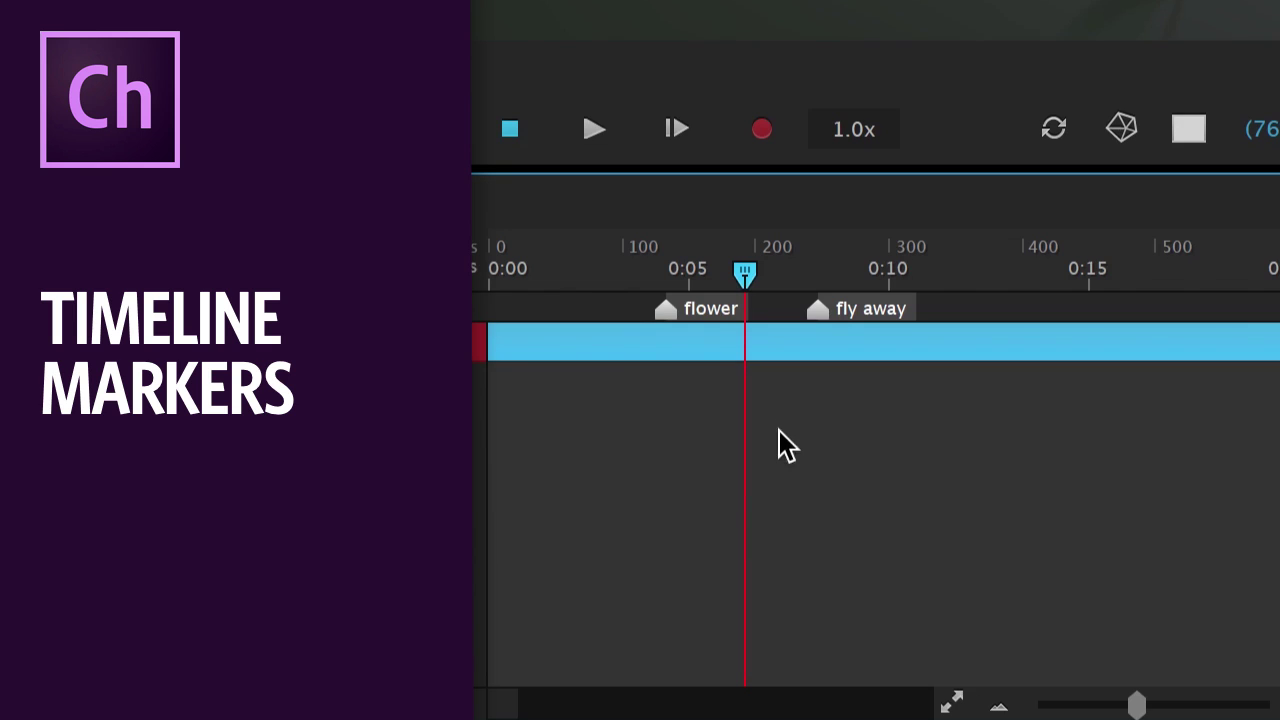
Move the flower marker to about 0:04 and the fly away marker to about 0:08, and open the fly away marker's name for editing
drag(709, 318, 634, 318)
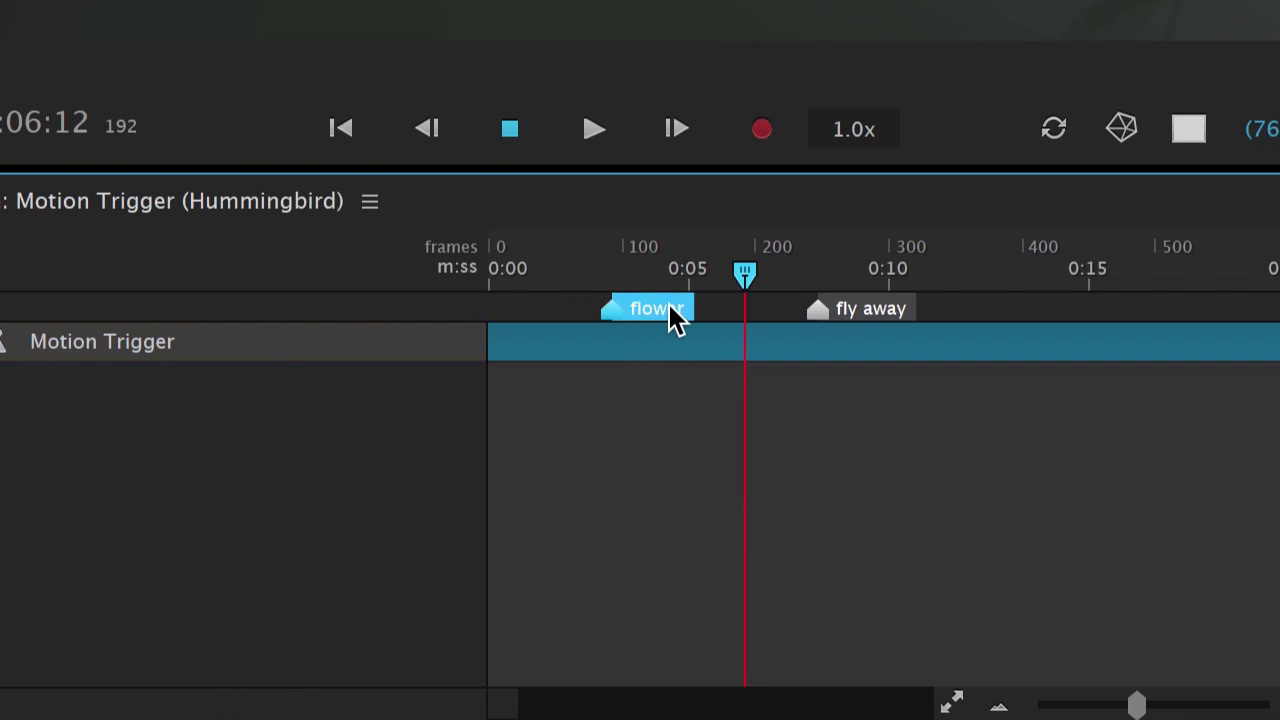
mouse_move(848, 318)
mouse_down()
mouse_move(883, 318)
mouse_move(838, 318)
mouse_up()
click(841, 484)
click(870, 312)
double_click(869, 309)
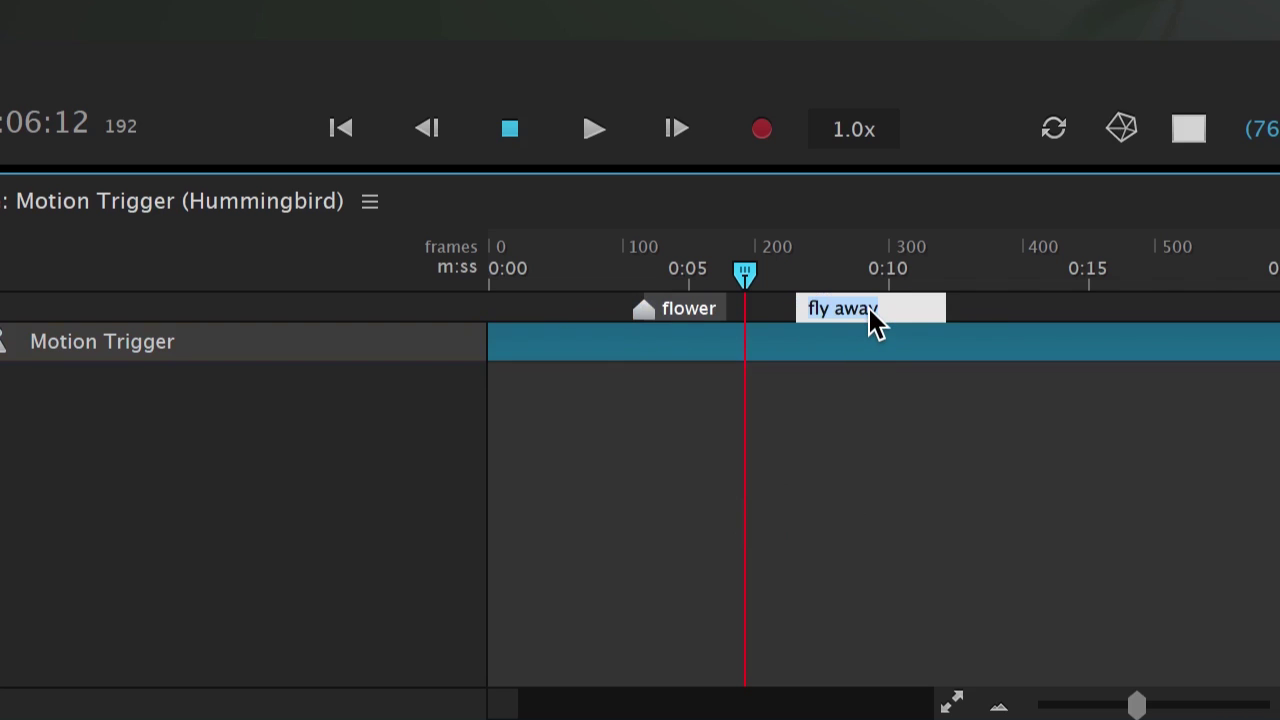
key(Return)
click(890, 405)
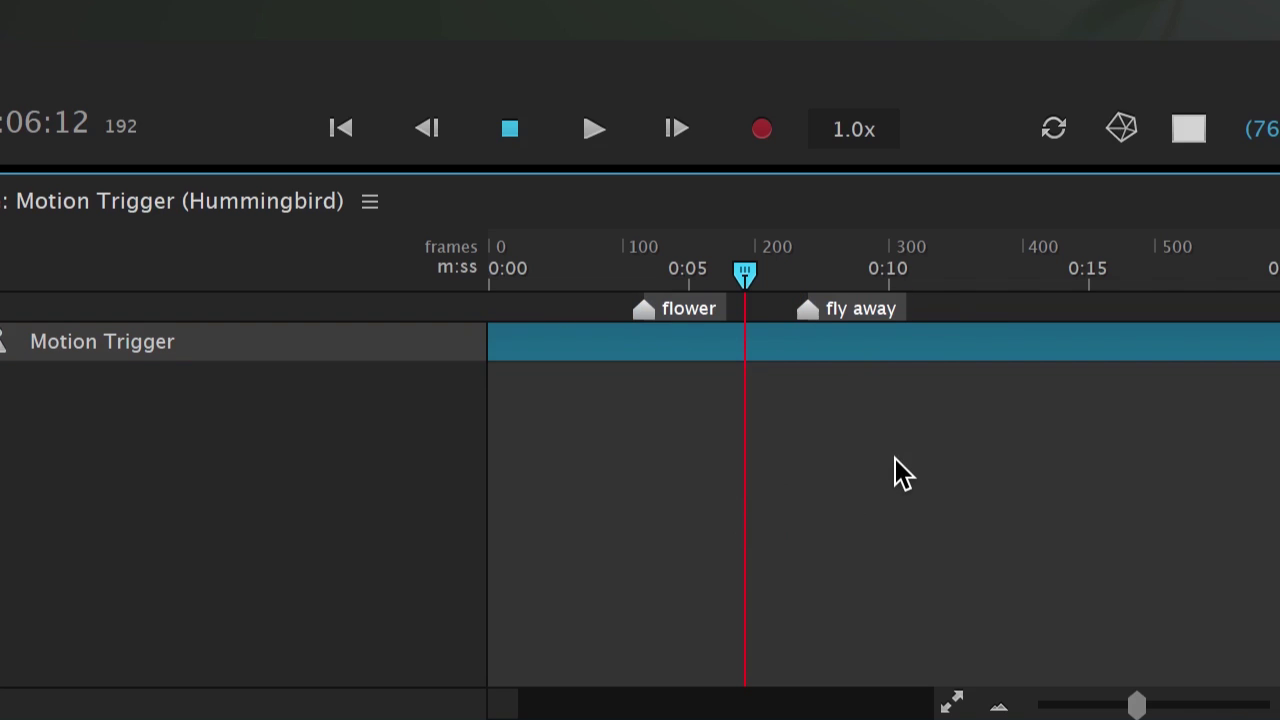
Add a new marker at about 0:12 on the Motion Trigger (Hummingbird) timeline
drag(748, 275, 975, 293)
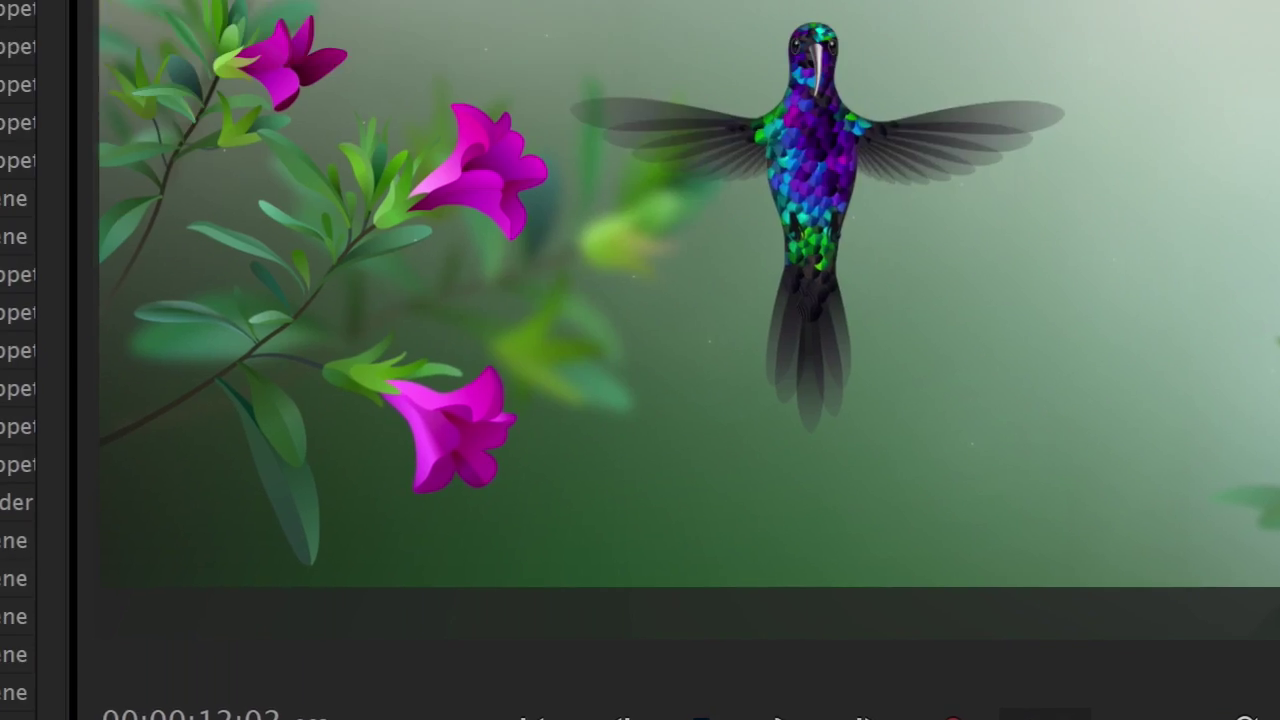
click(457, 20)
click(628, 393)
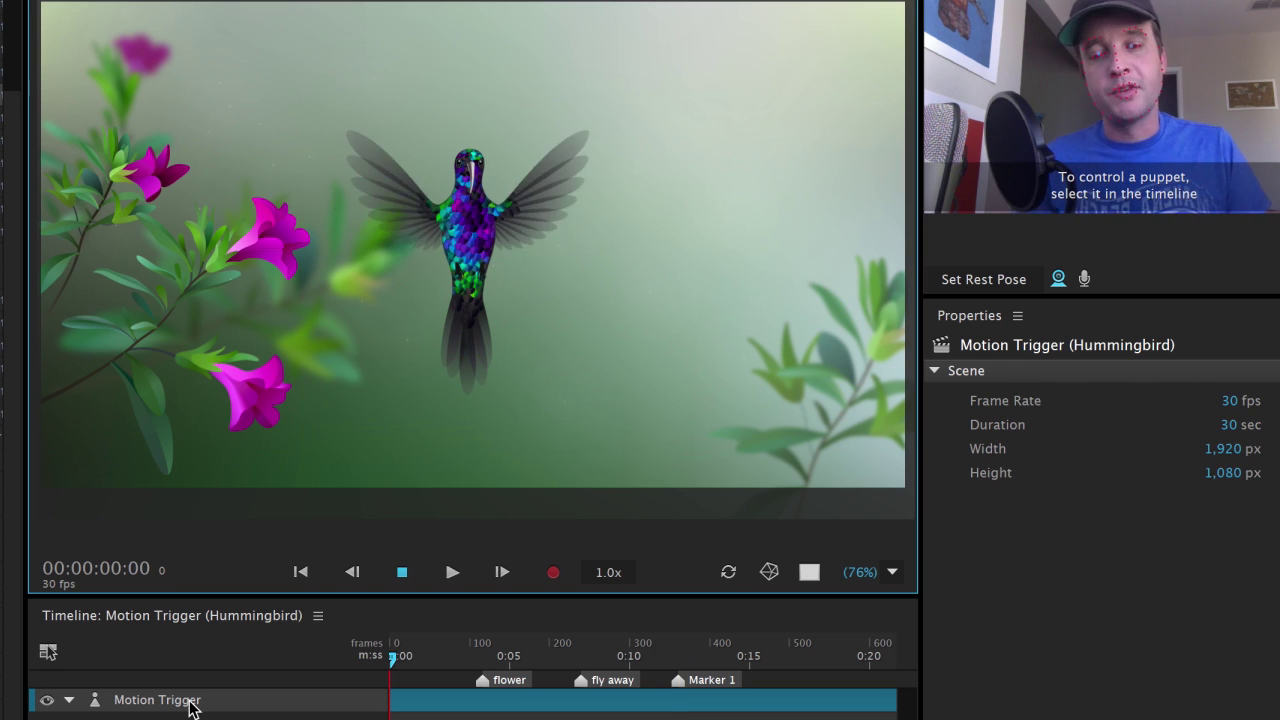
Select the Motion Trigger puppet track and test the hummingbird's reaction by moving it away from the flowers in the scene
click(191, 700)
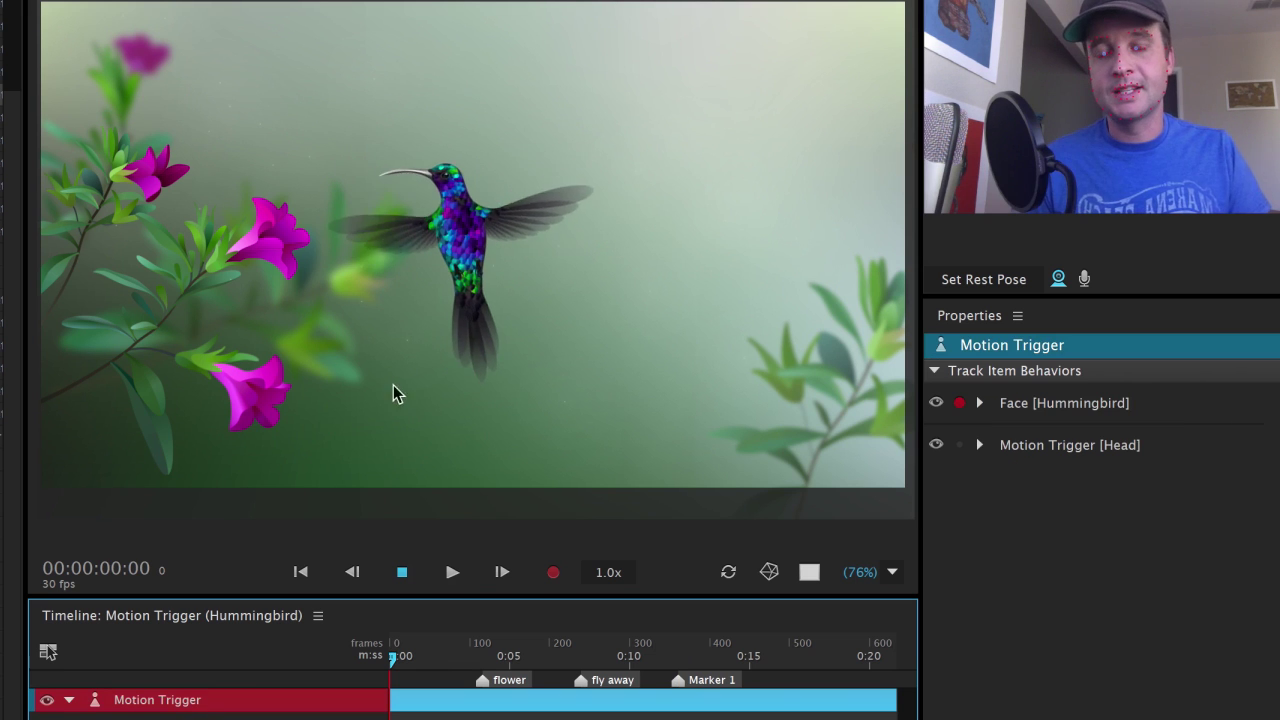
drag(484, 244, 749, 185)
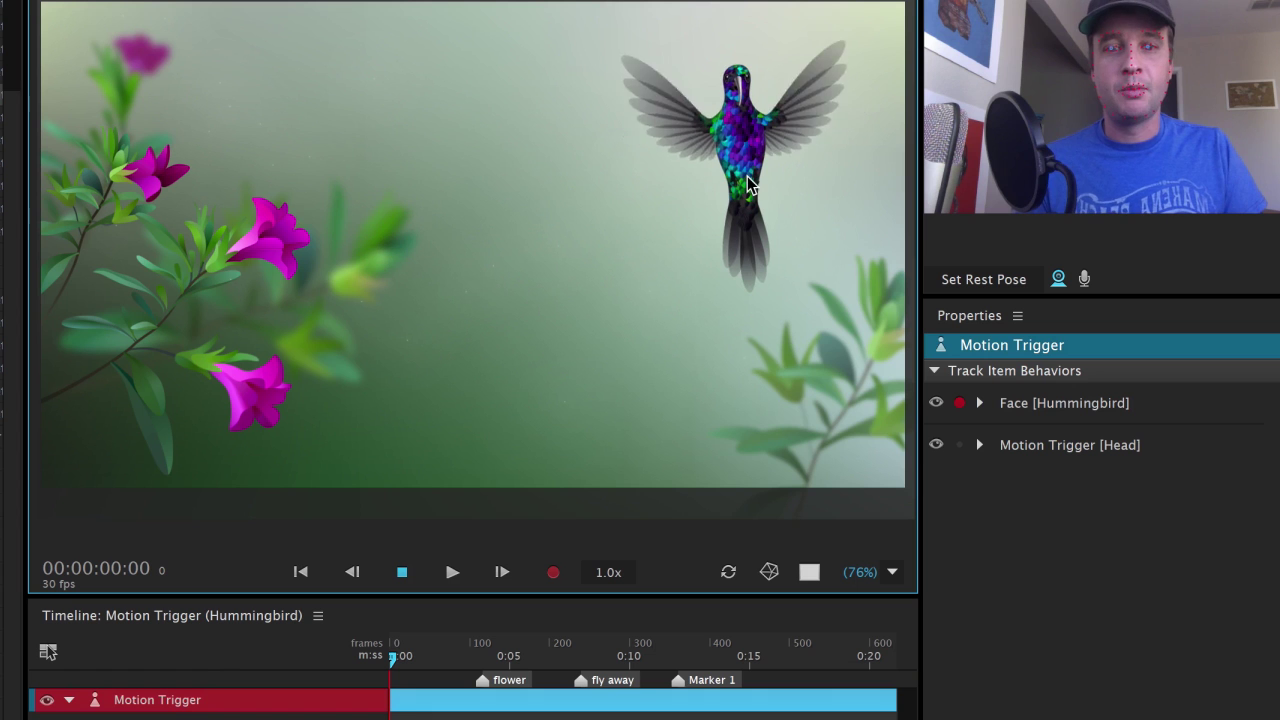
Record a hummingbird performance from 0:00 to about 0:11, moving it through the scene and out of frame, with its markers triggering the motion
click(553, 573)
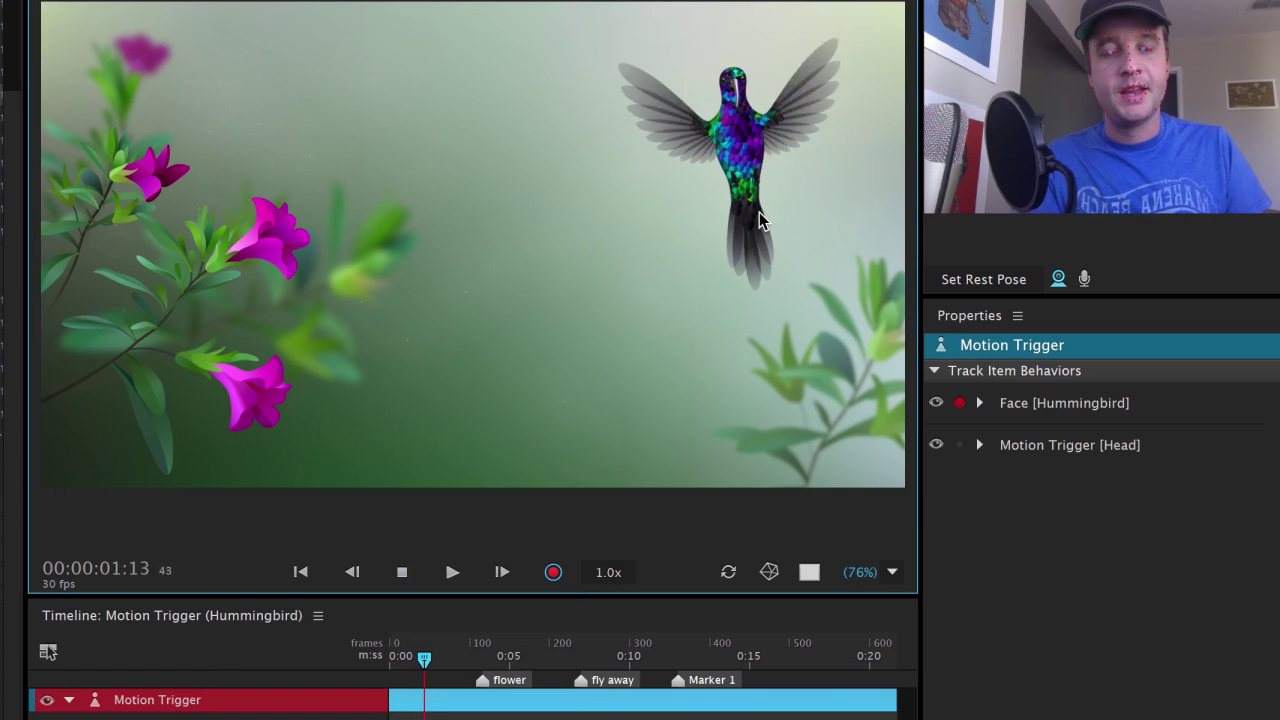
mouse_move(677, 207)
mouse_down()
mouse_move(360, 338)
mouse_move(376, 317)
mouse_move(446, 303)
mouse_move(790, 138)
mouse_move(988, 10)
mouse_up()
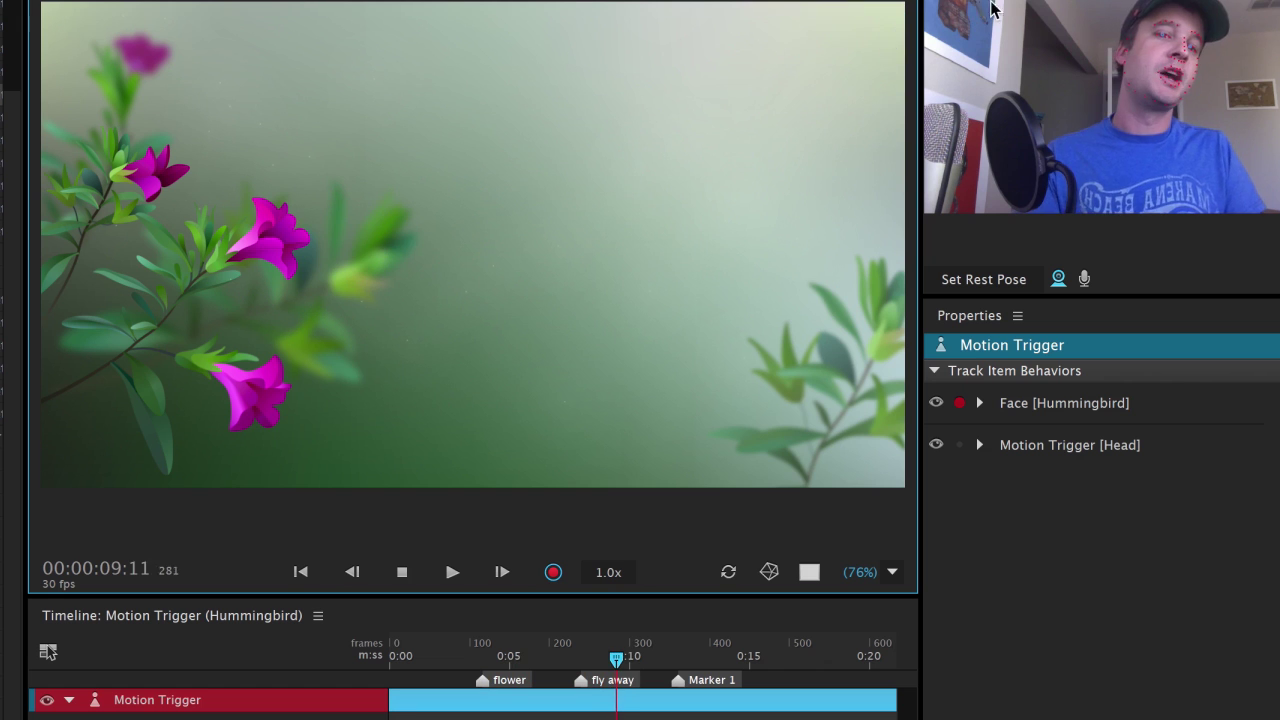
click(556, 580)
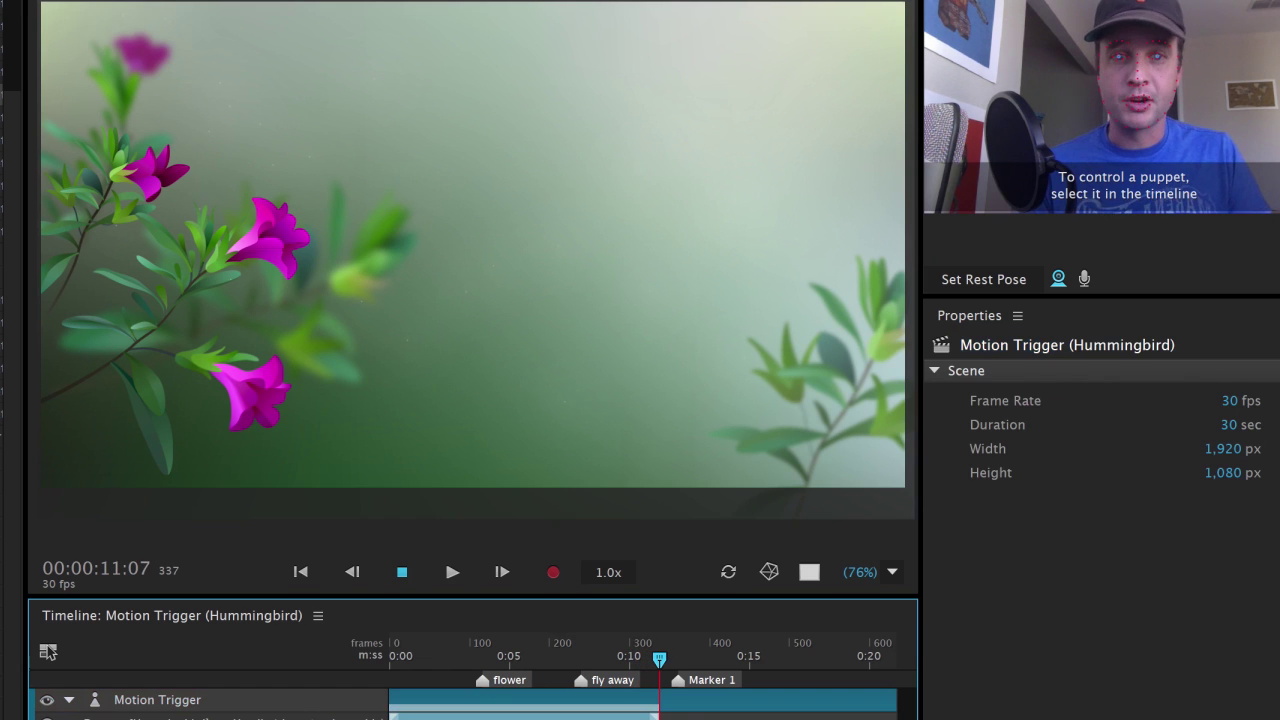
Add a stop marker at 00:00:06:10 on the Motion Trigger timeline and play back the recording from there
click(556, 660)
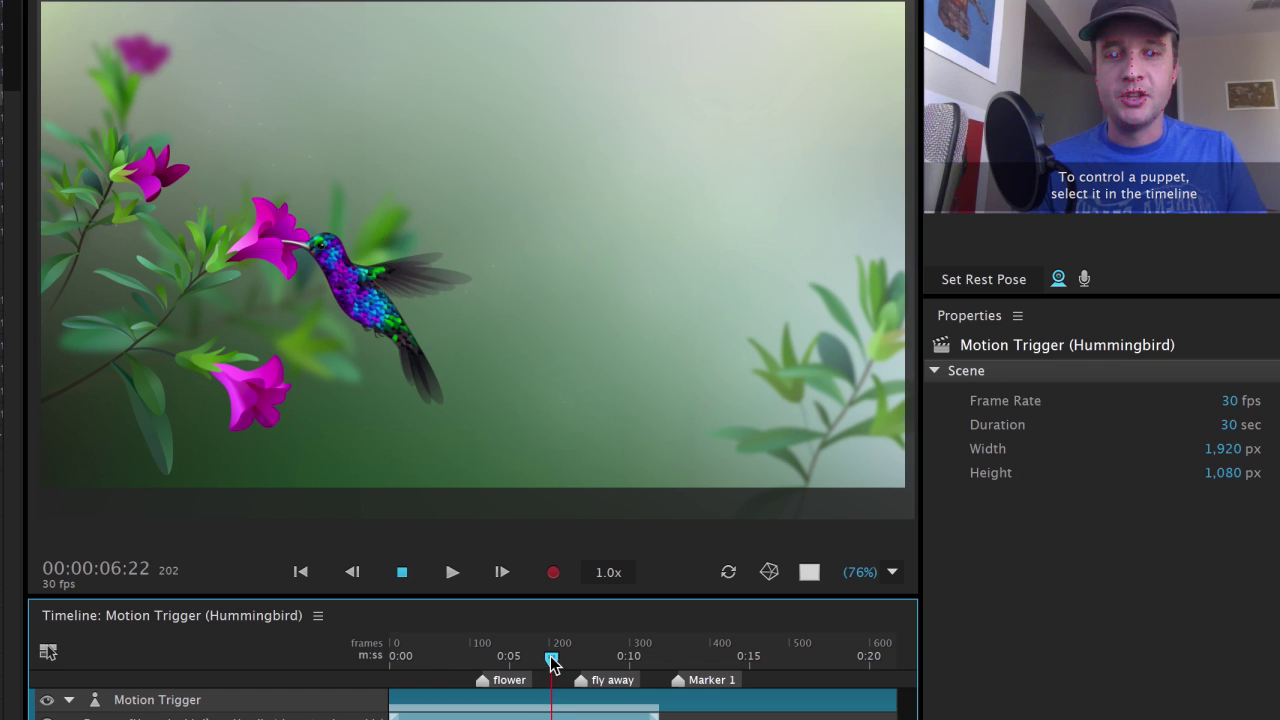
drag(552, 661, 541, 661)
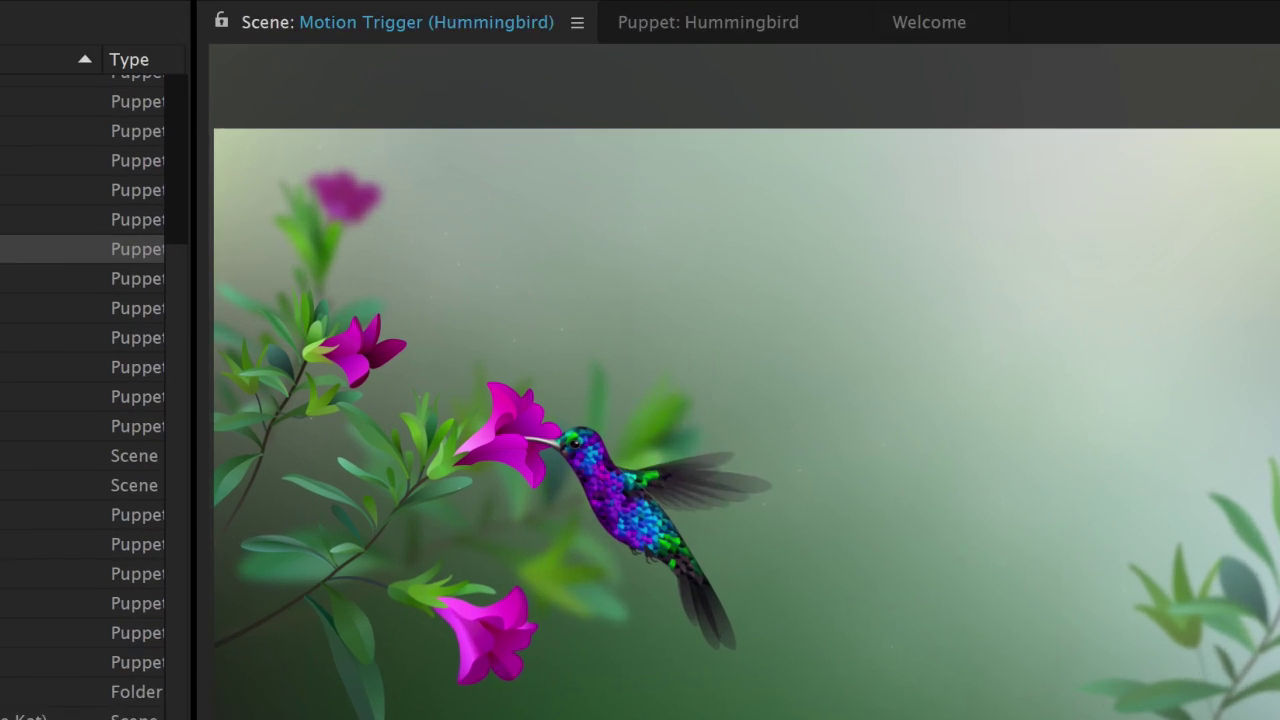
click(491, 14)
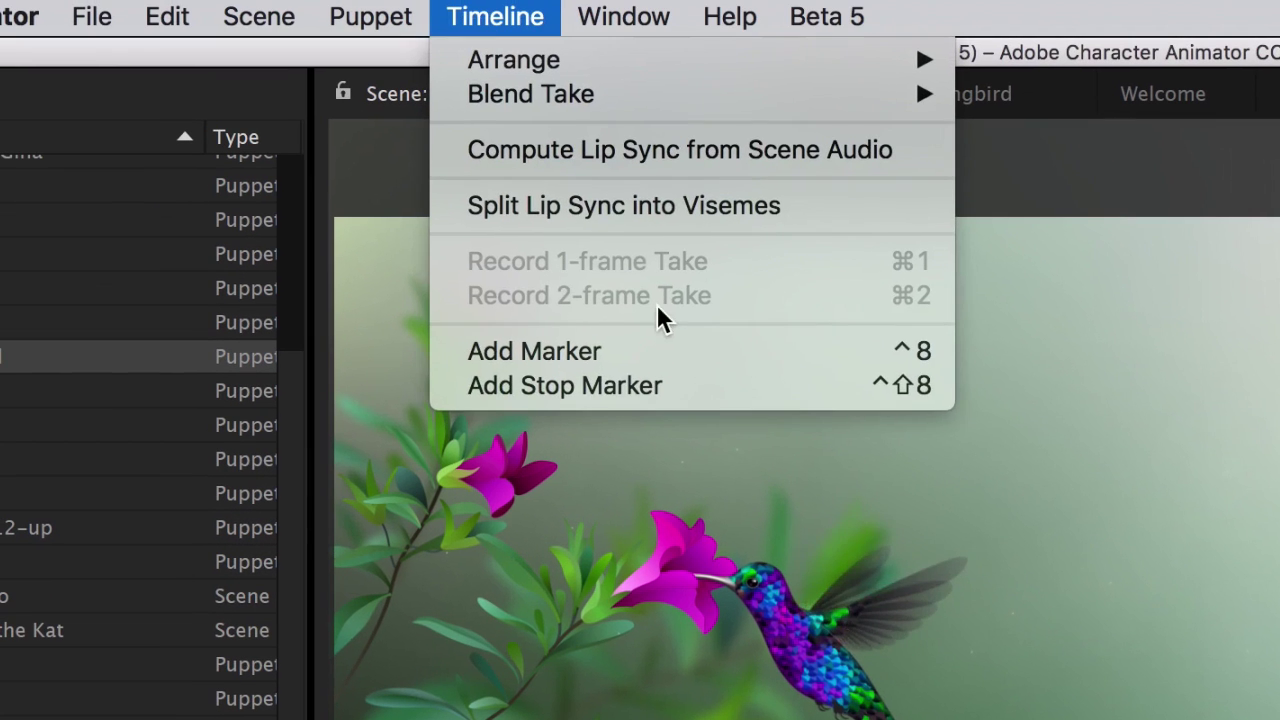
click(686, 386)
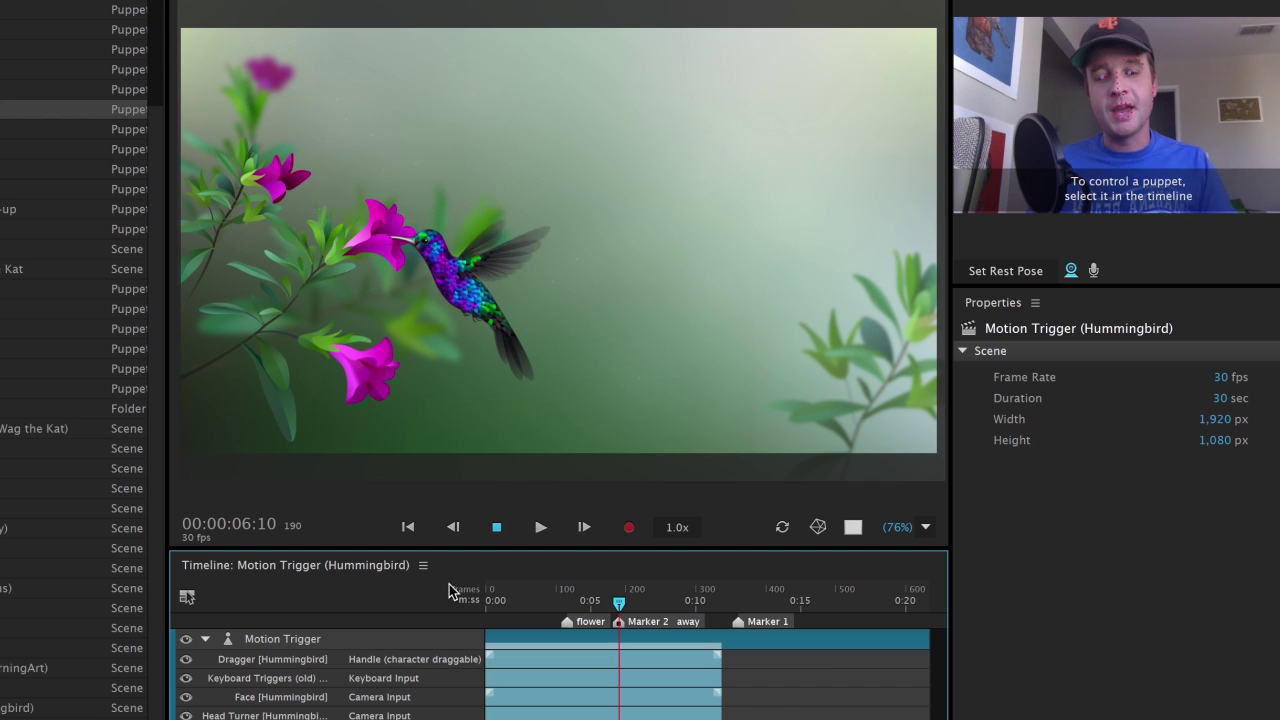
key(space)
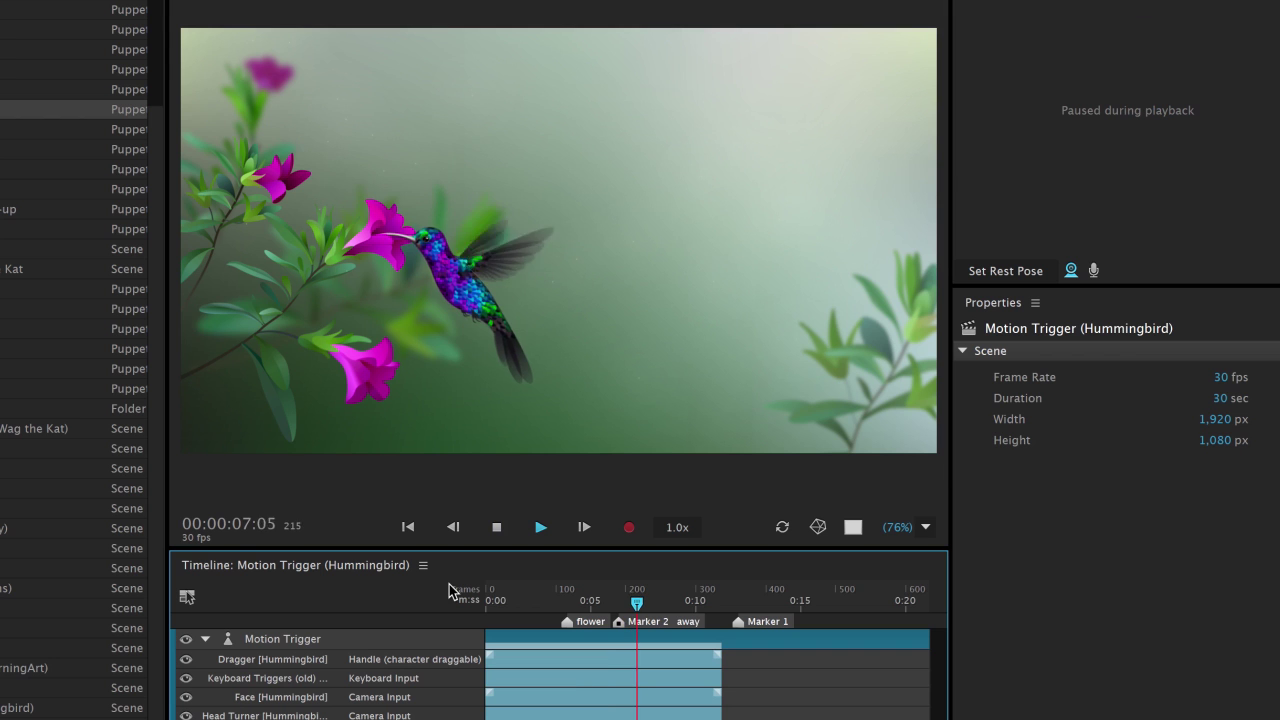
key(space)
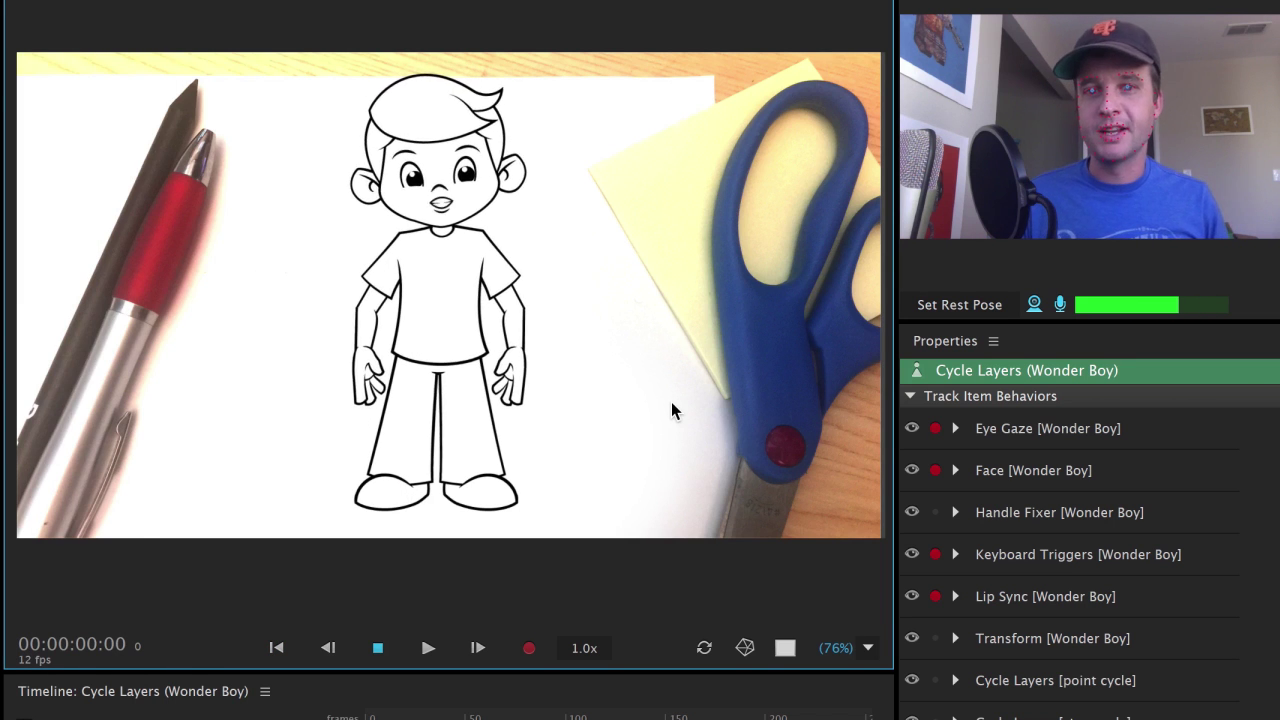
Test the keyboard-triggered poses on the Wonder Boy puppet and record a performance of about 9 seconds with them
key(w)
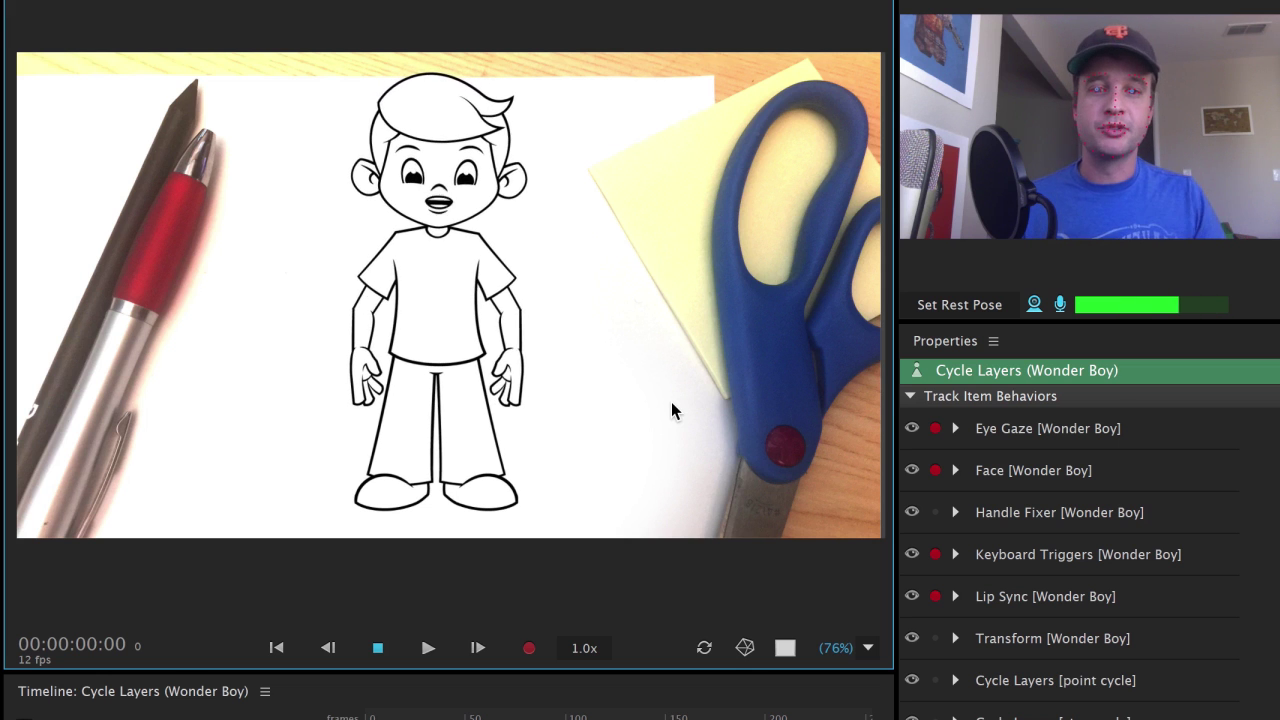
click(528, 649)
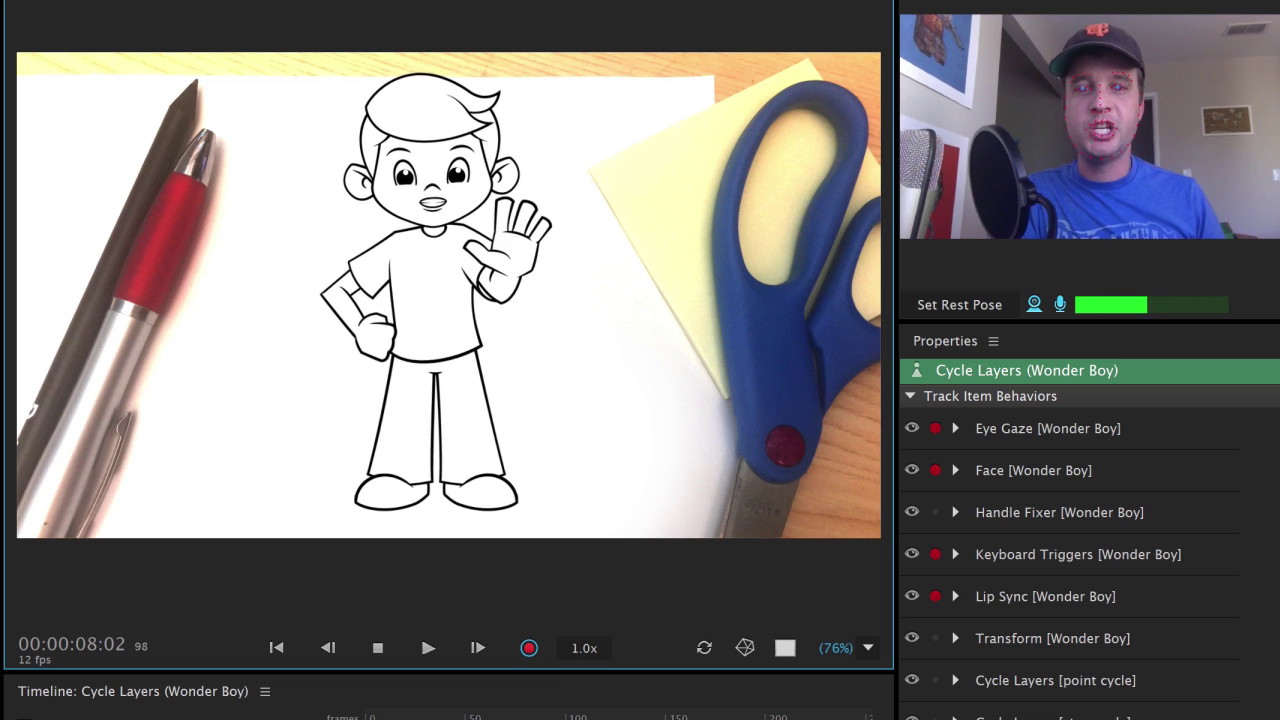
click(530, 649)
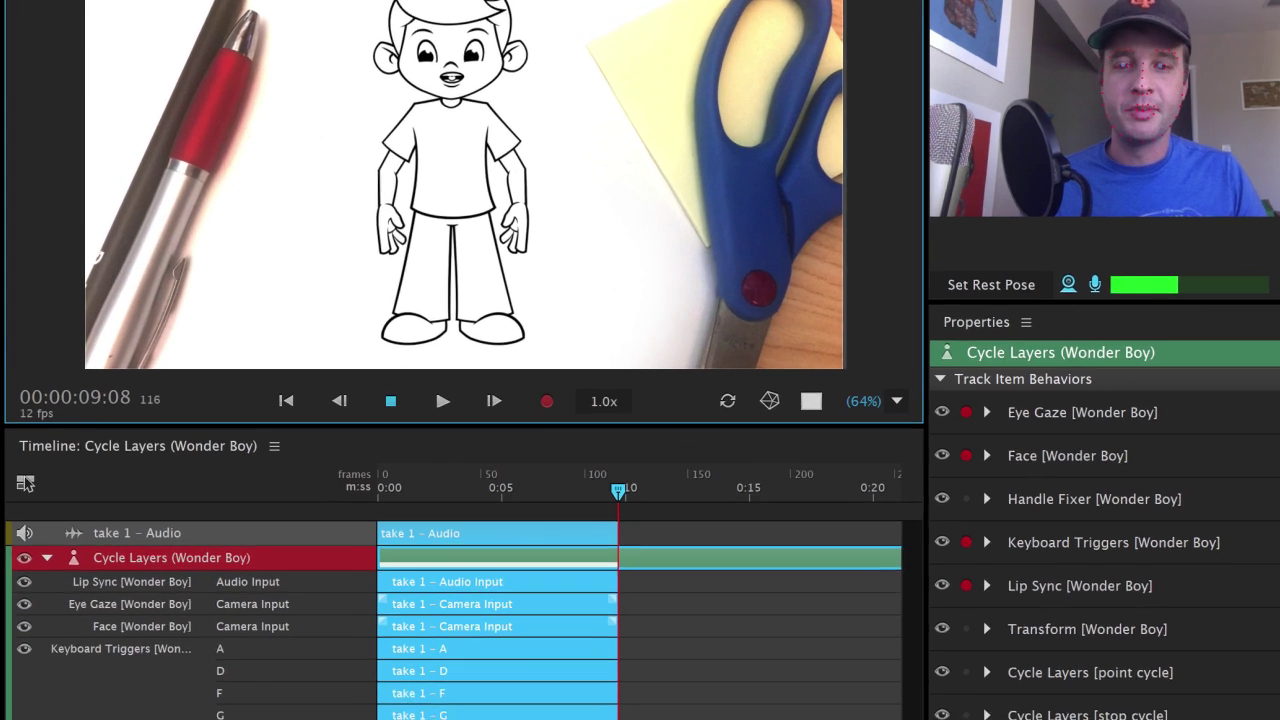
Select the take 1 F keyboard trigger recording and try adjusting the edges of the trigger takes in the timeline
click(187, 609)
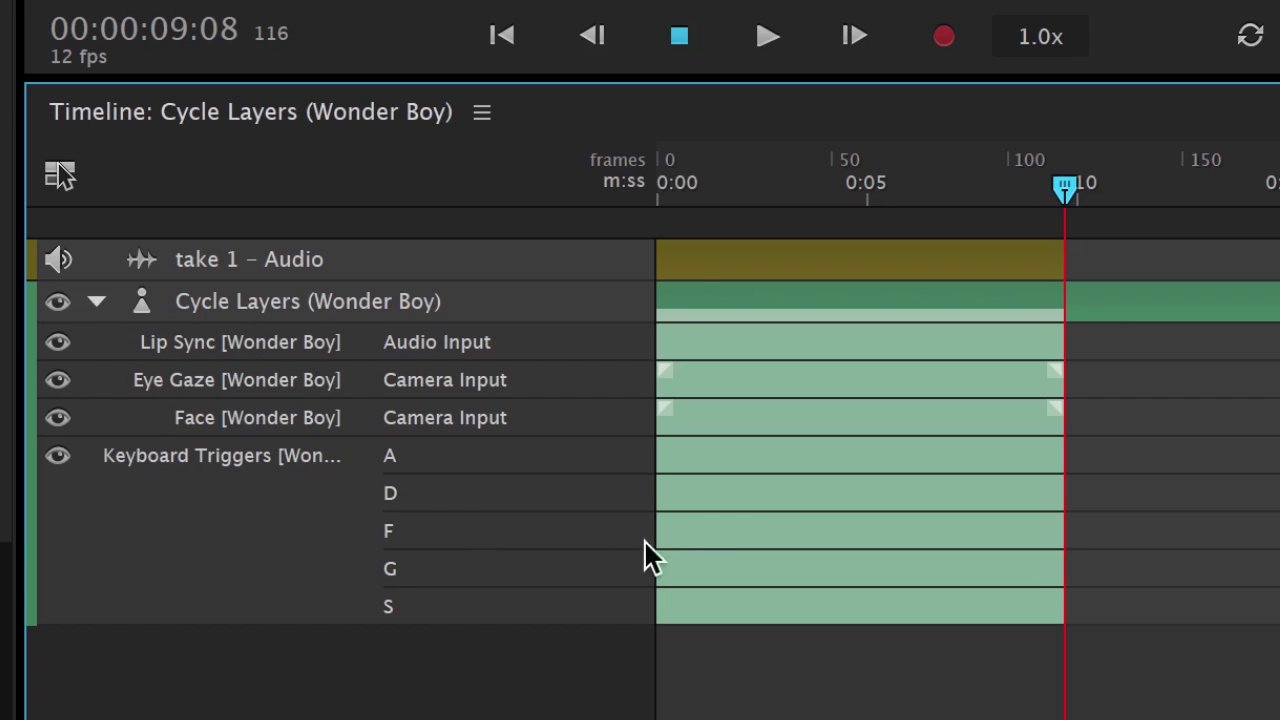
click(697, 545)
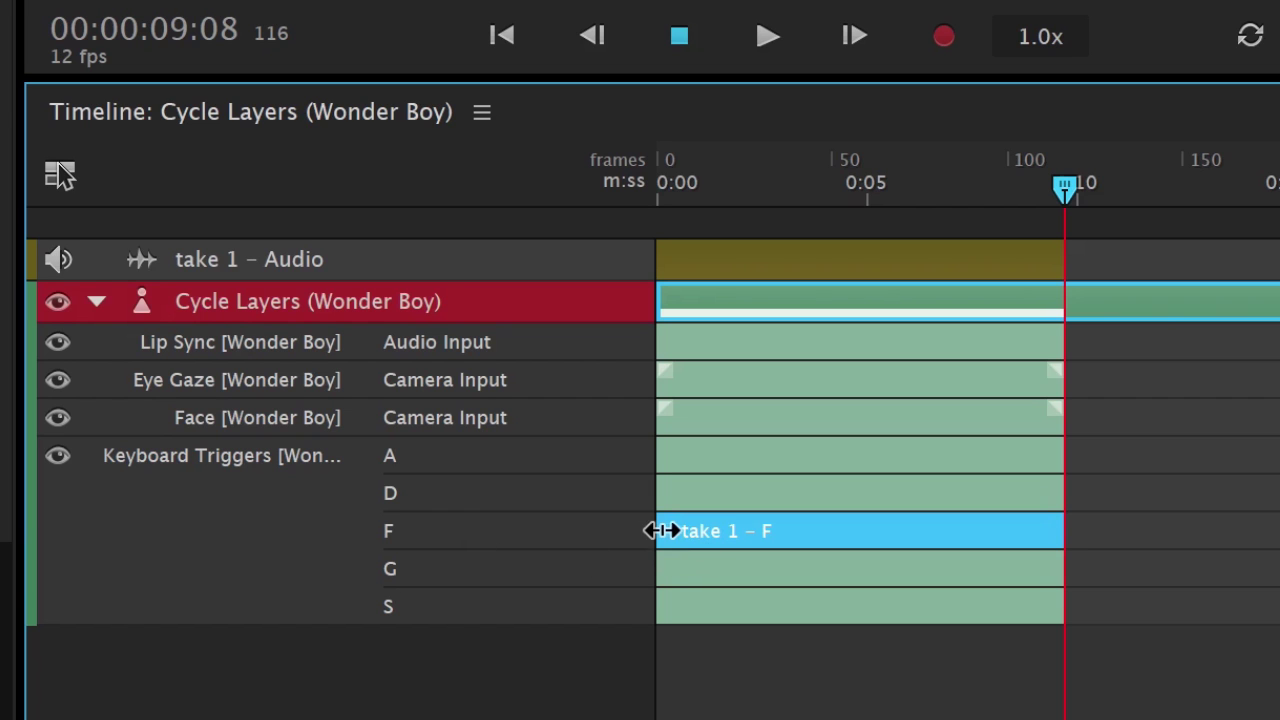
drag(717, 528, 608, 541)
mouse_move(1056, 489)
mouse_down()
mouse_move(890, 491)
mouse_move(1074, 491)
mouse_move(1064, 496)
mouse_up()
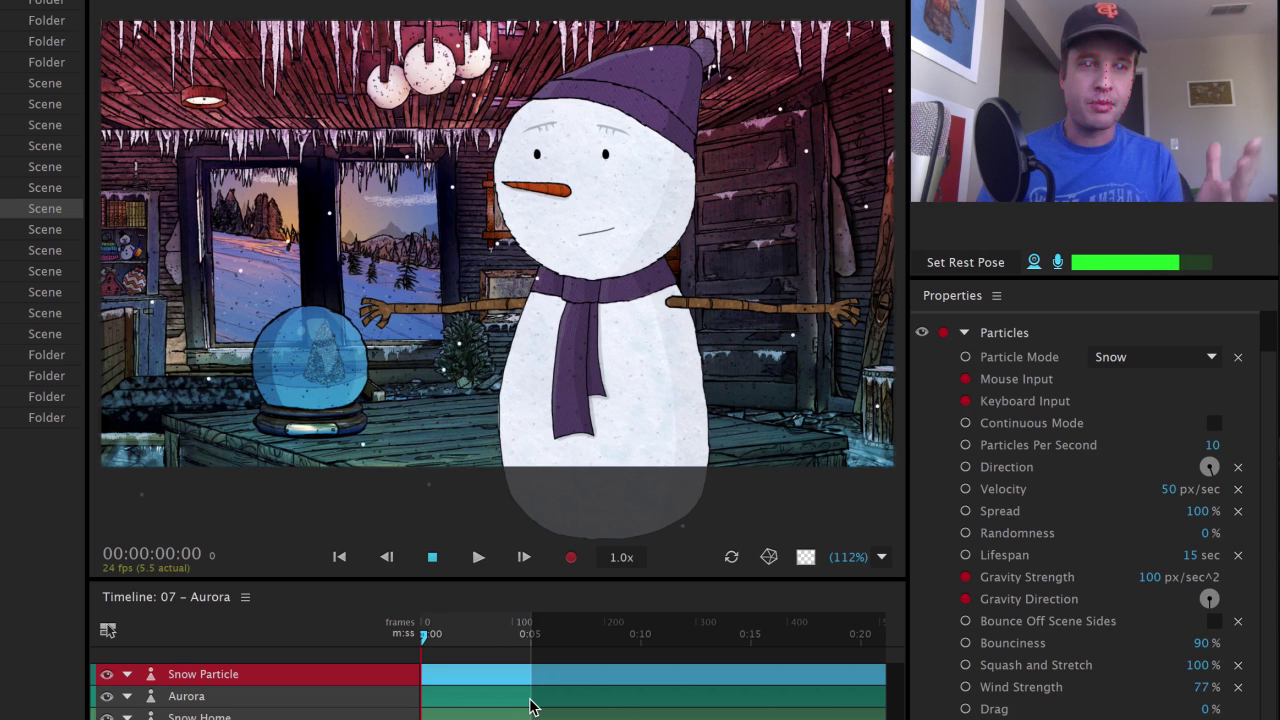
Set the Snow Particle puppet's Gravity Strength to 12 px/sec^2 and turn its Gravity Direction upward
click(353, 684)
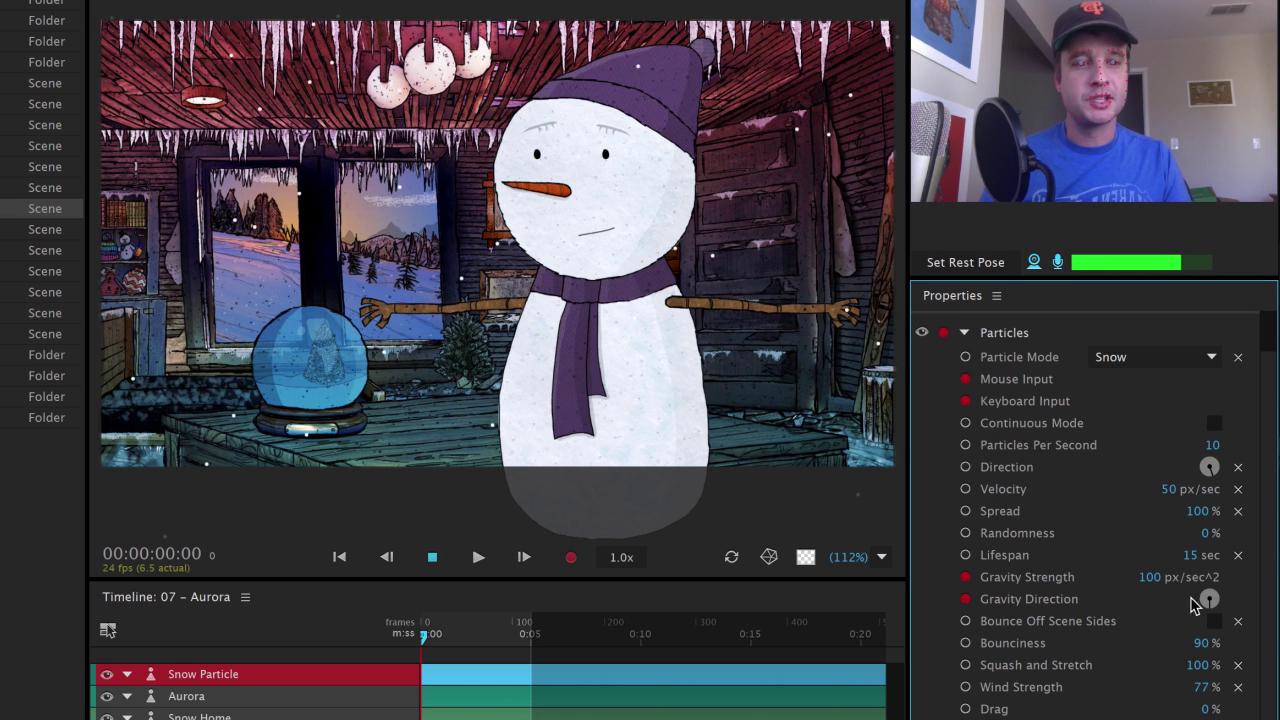
drag(1155, 577, 1086, 592)
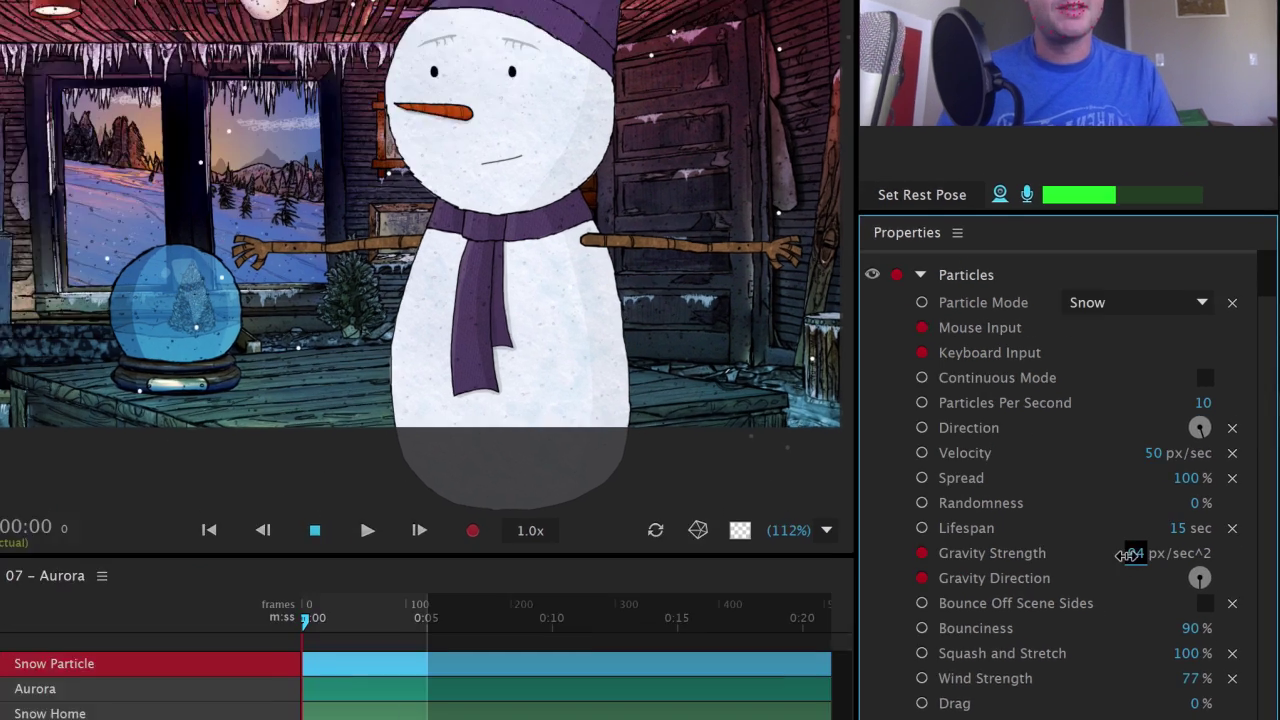
drag(750, 318, 717, 335)
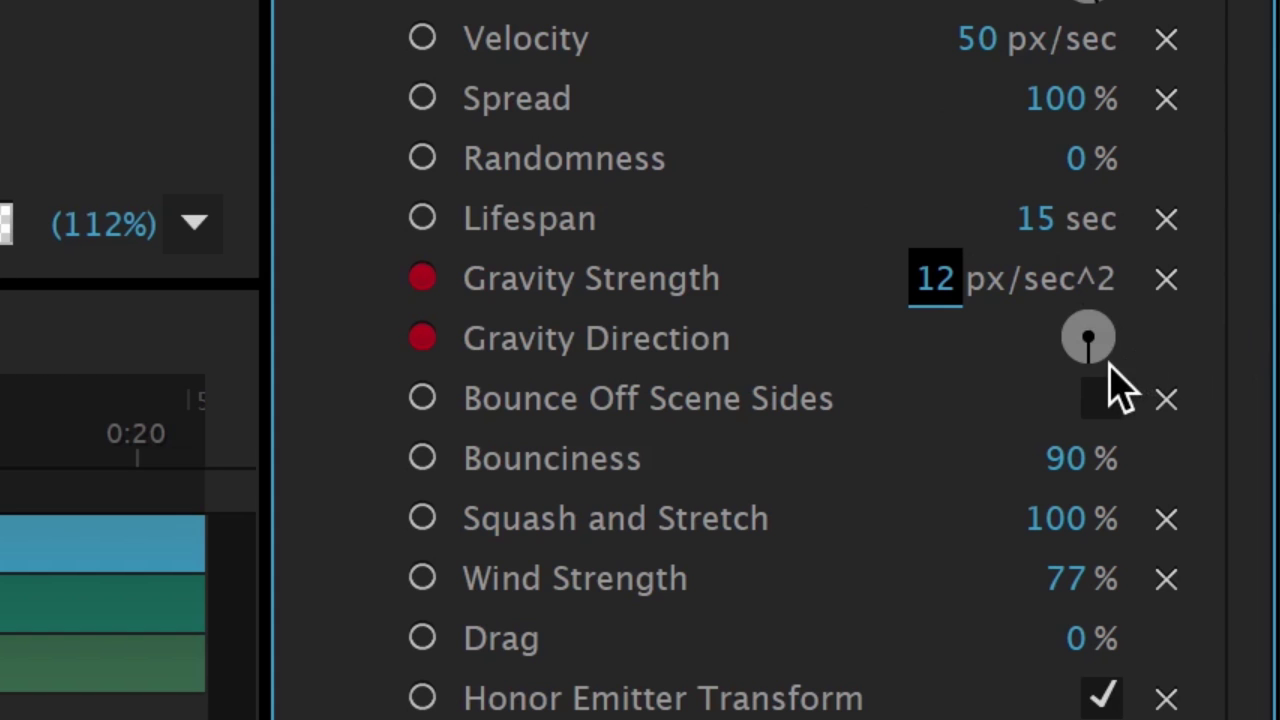
click(1088, 344)
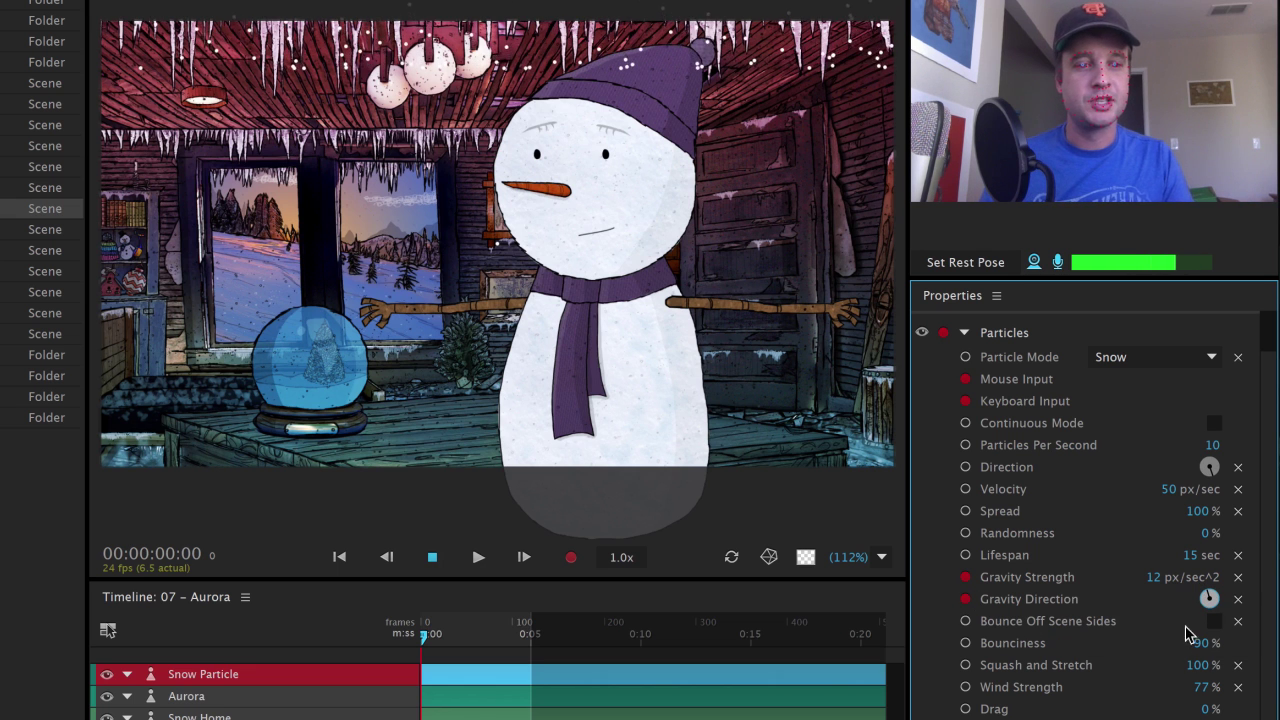
Turn on Bounce Off Scene Sides for the snow particles, set Gravity Strength to 253 px/sec^2 and adjust Gravity Direction
click(1215, 627)
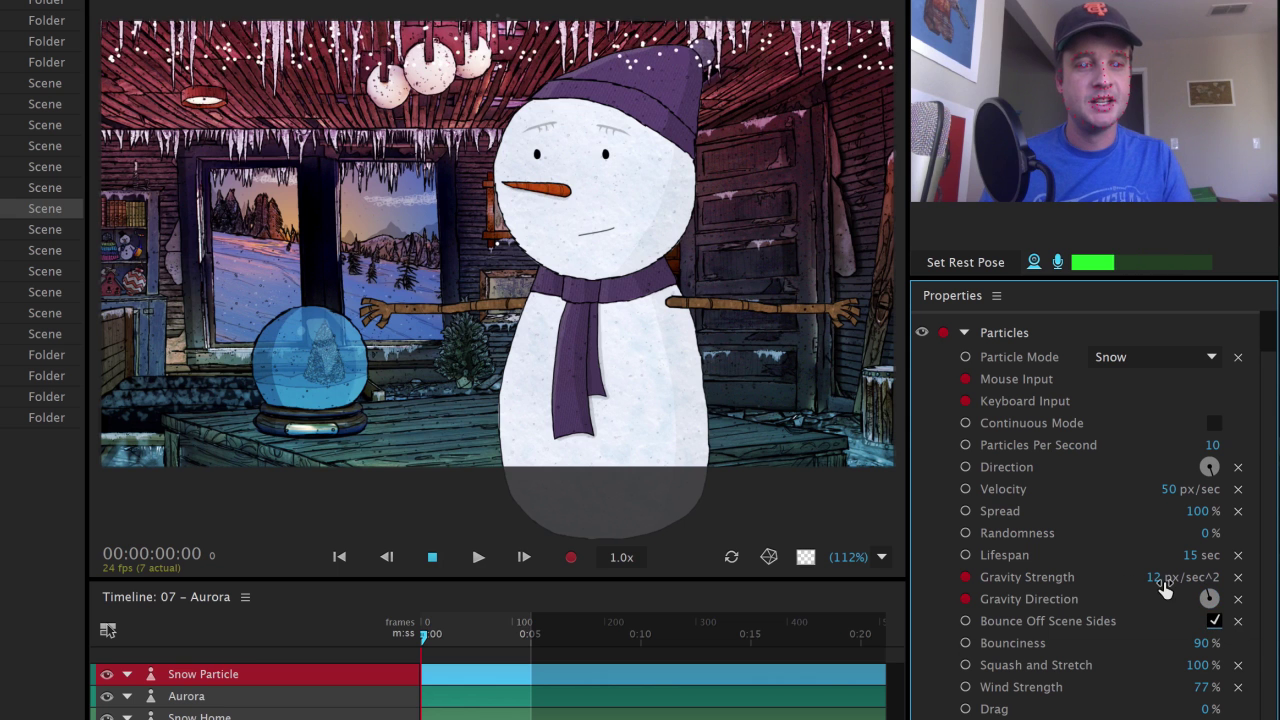
drag(1160, 586, 1164, 342)
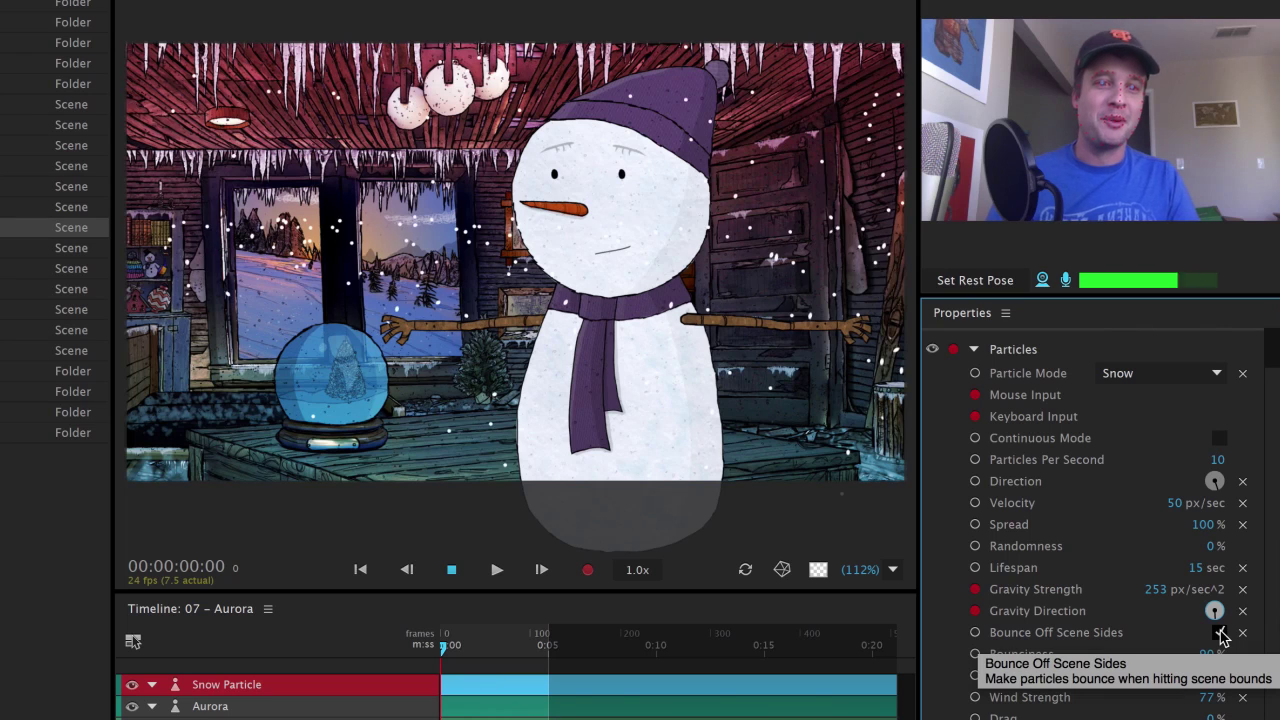
click(1220, 634)
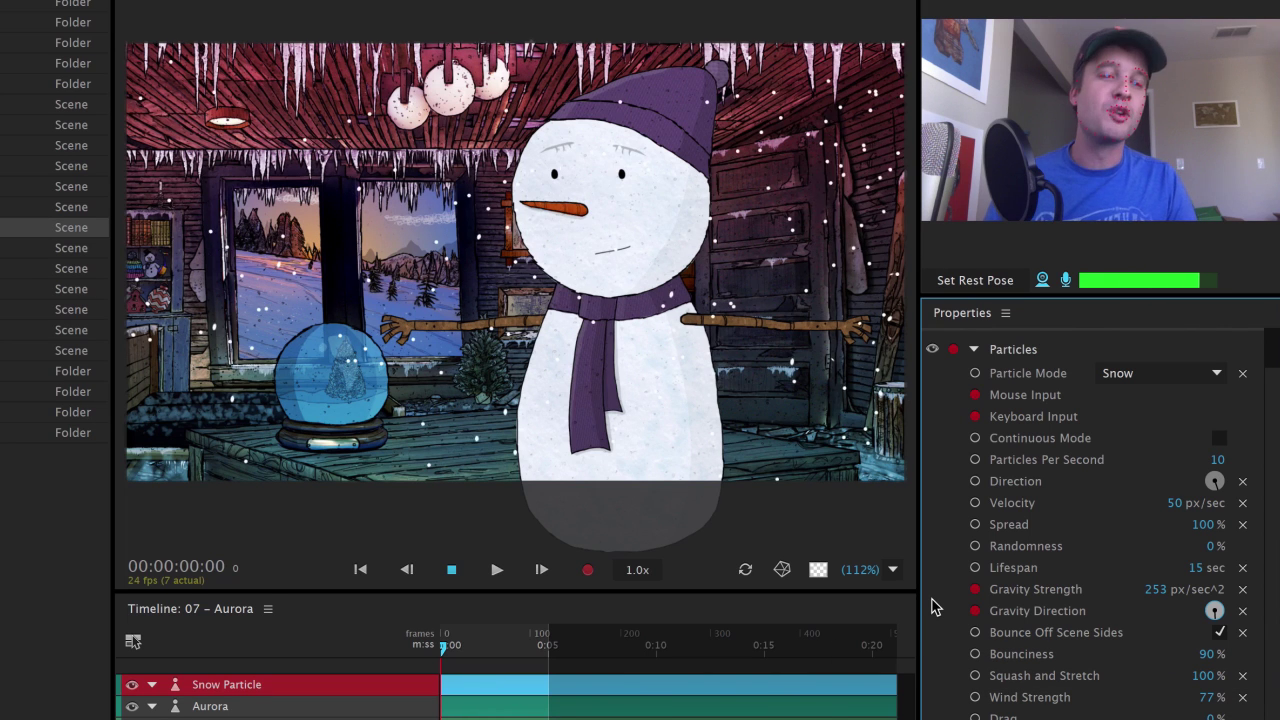